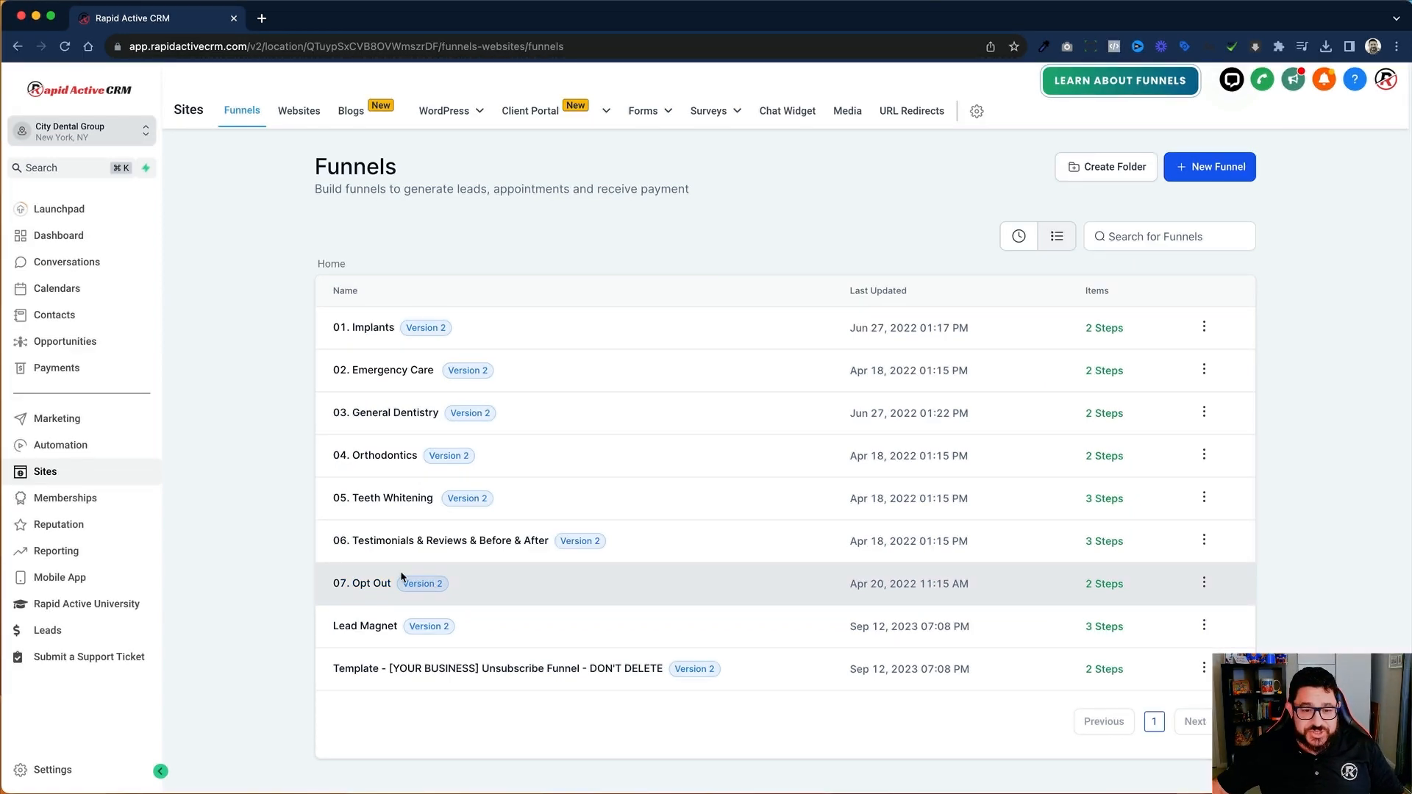
Step: Enable the Brand New Funnel/Website Builder beta feature in the Labs settings
click(45, 772)
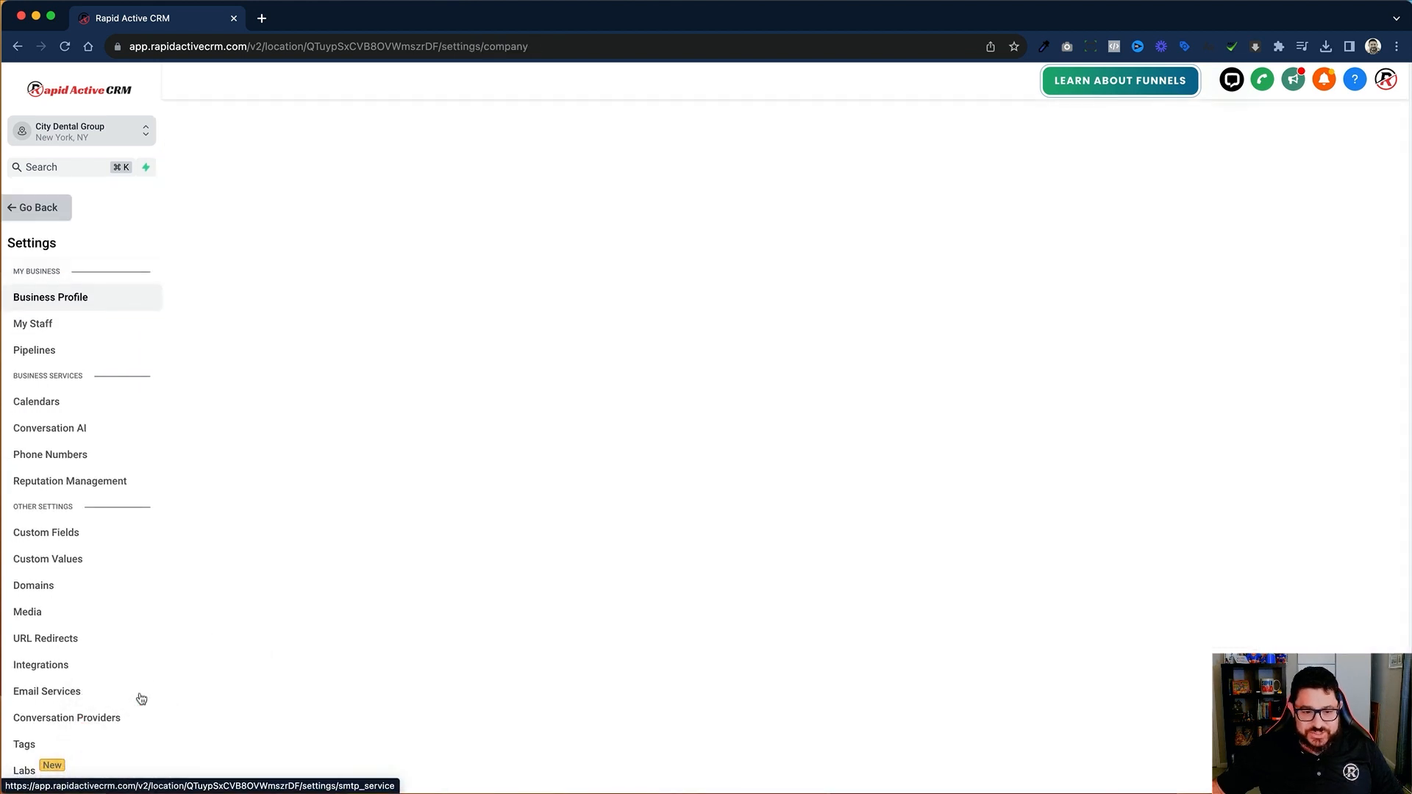
scroll(60, 732, down, 1)
click(60, 731)
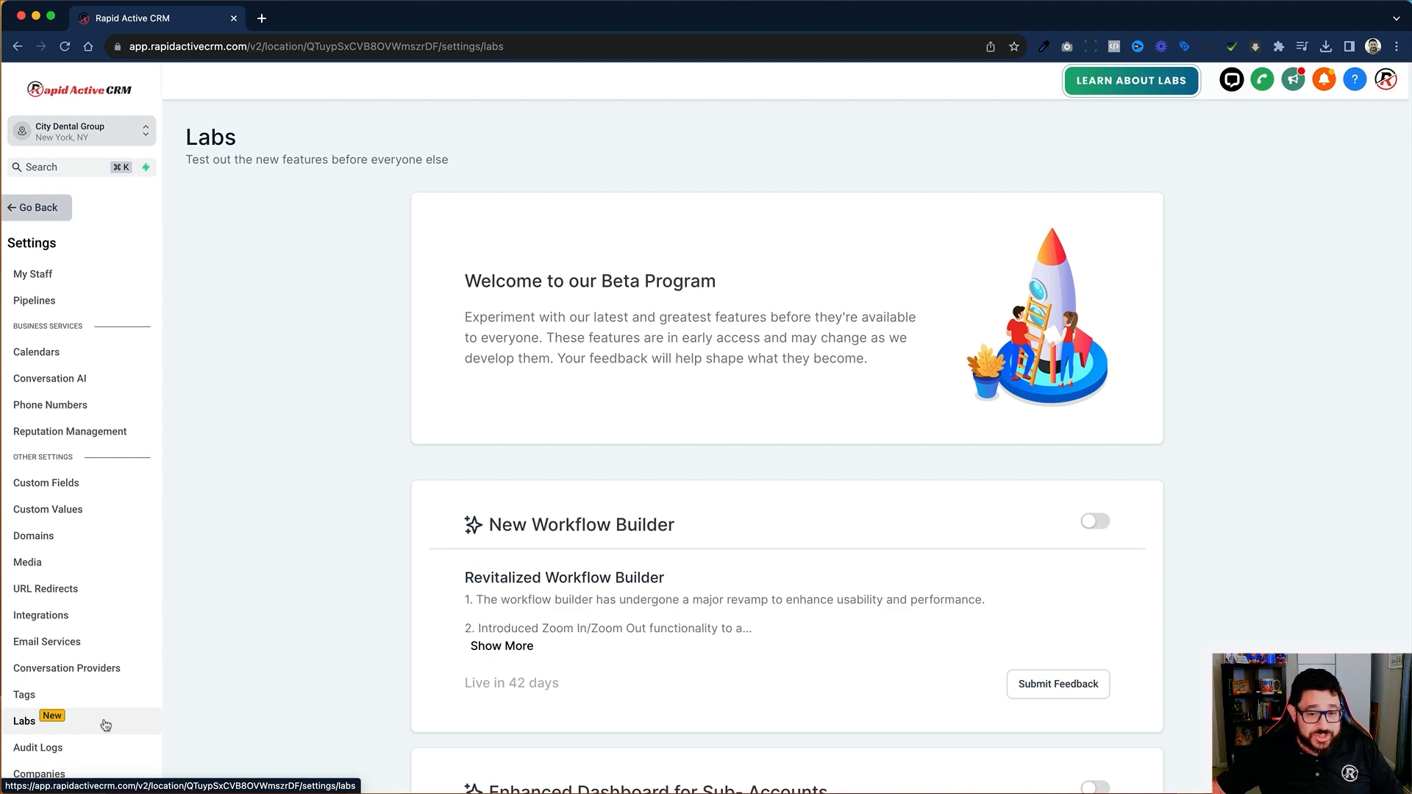
scroll(660, 563, down, 3)
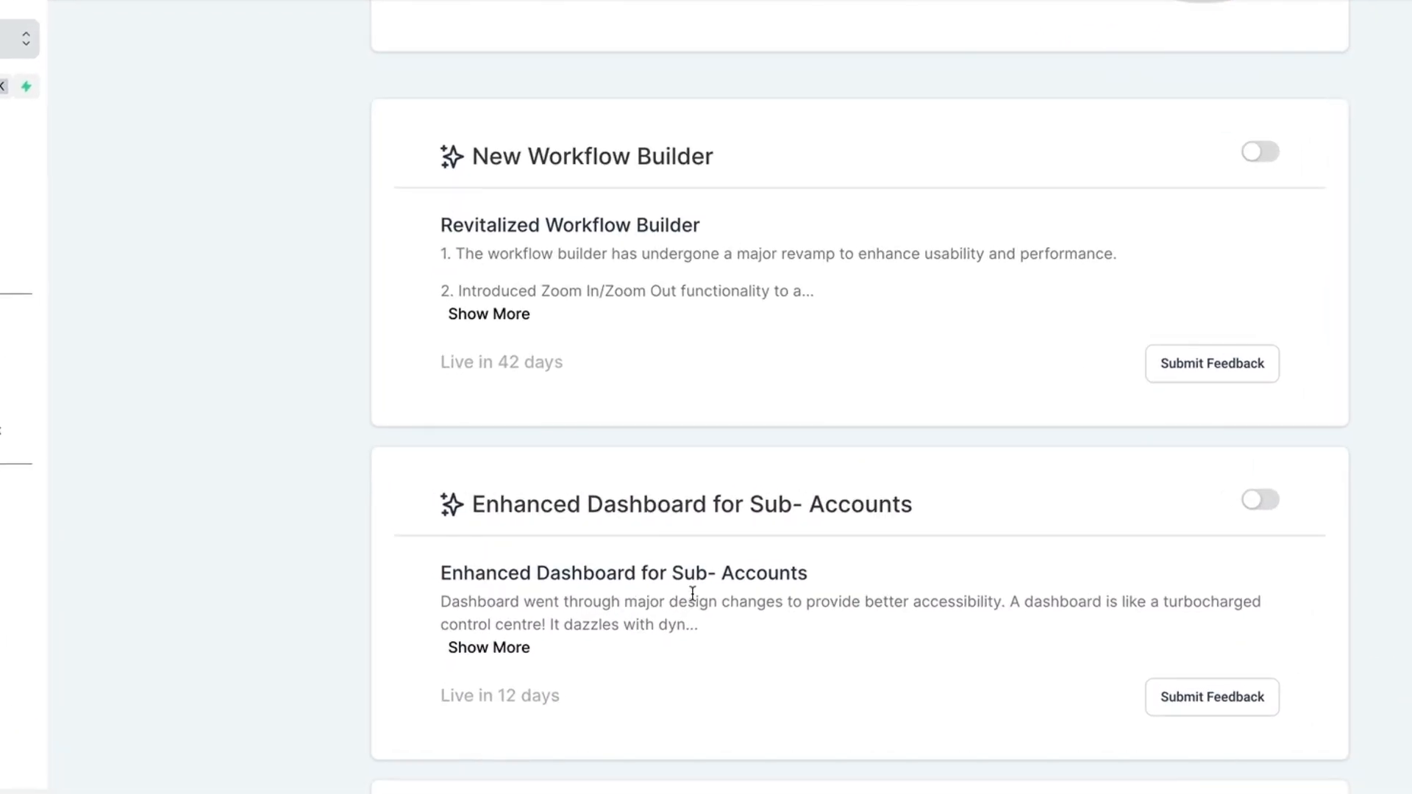
scroll(658, 565, down, 1)
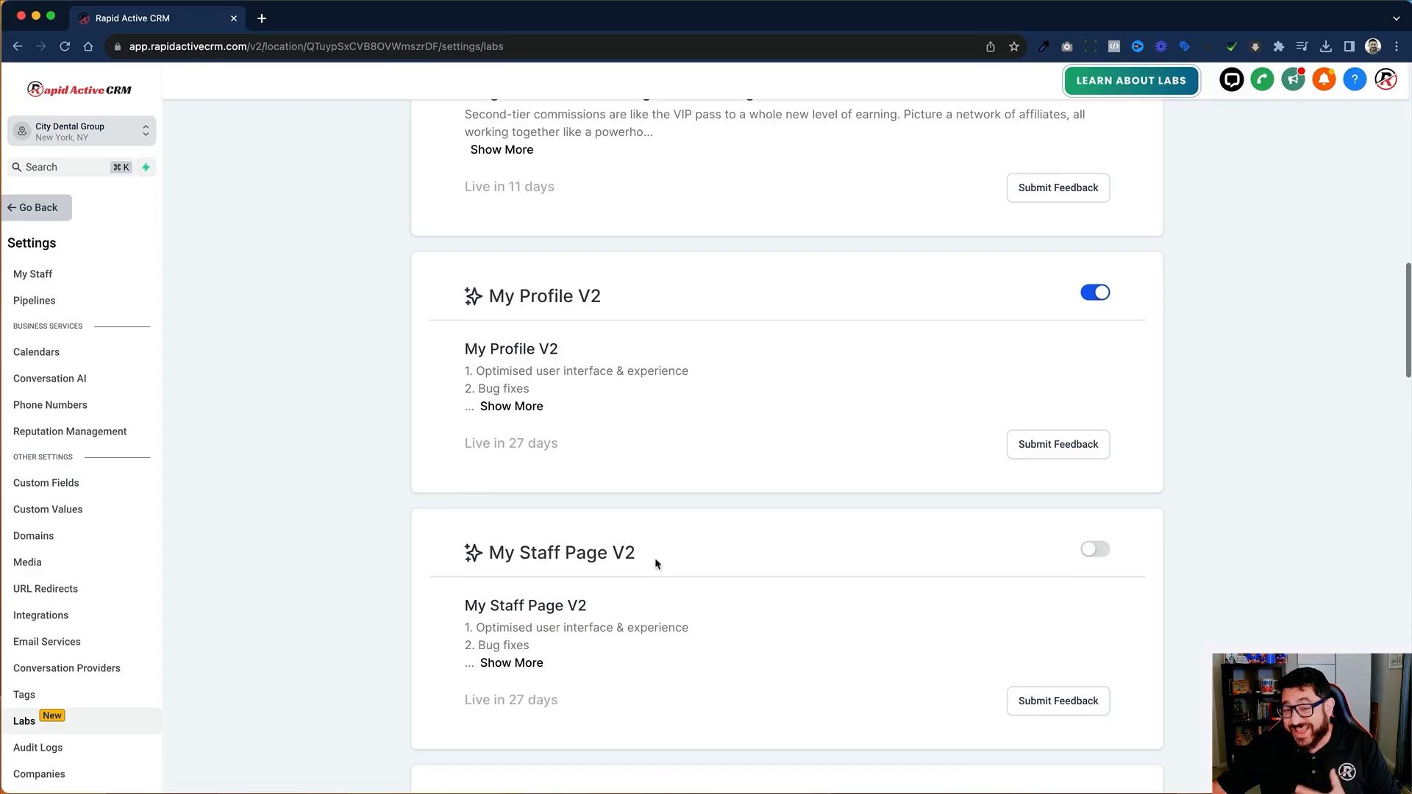
scroll(656, 559, down, 3)
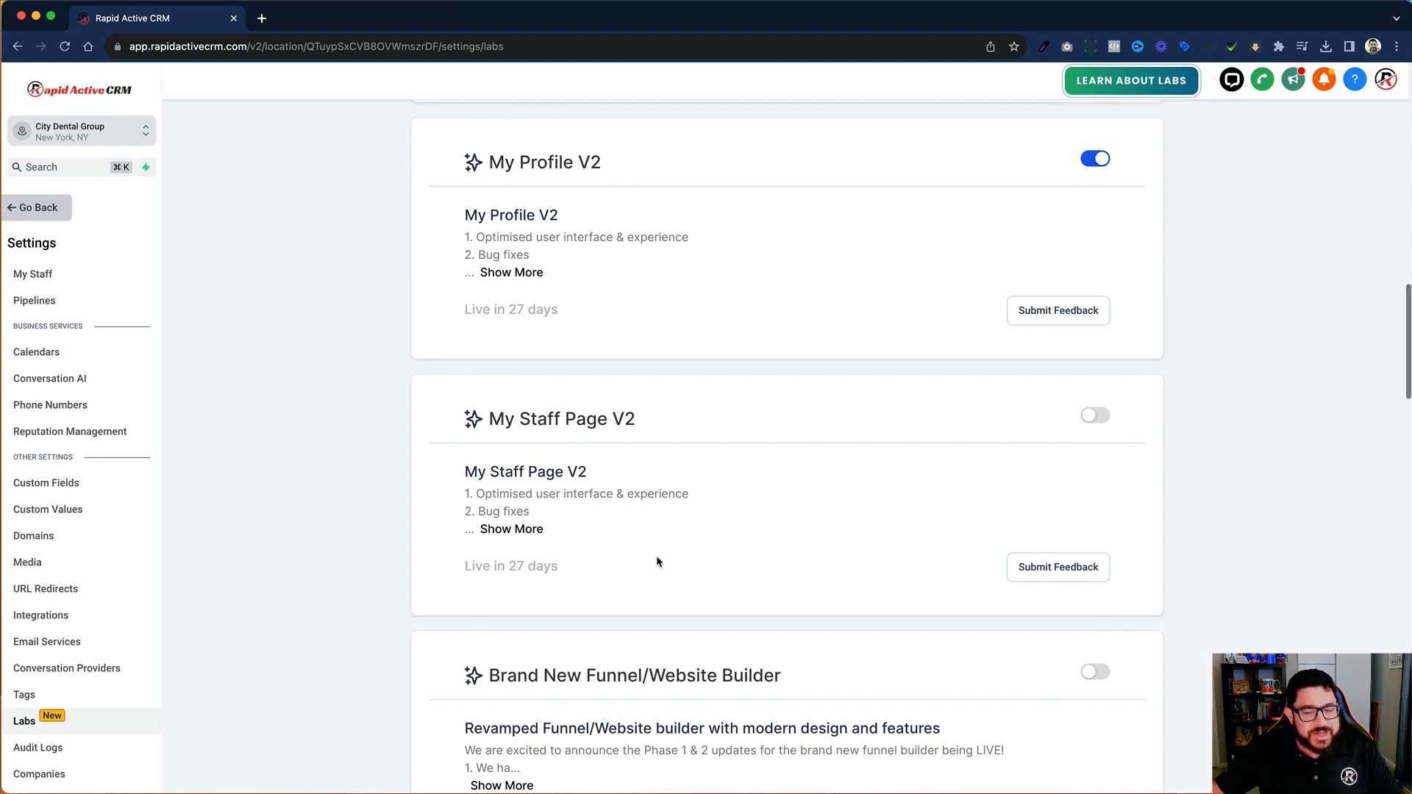
scroll(657, 556, down, 3)
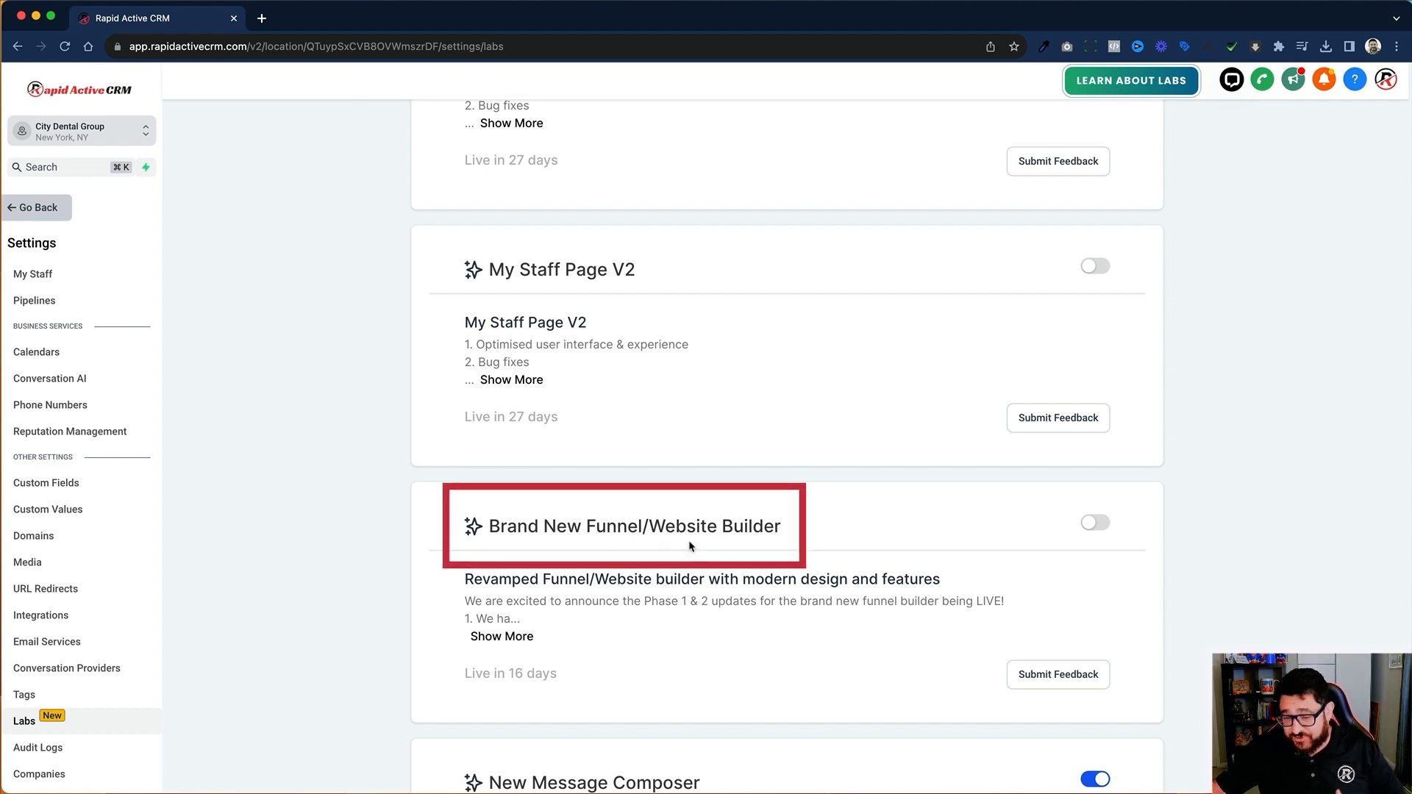
click(1098, 525)
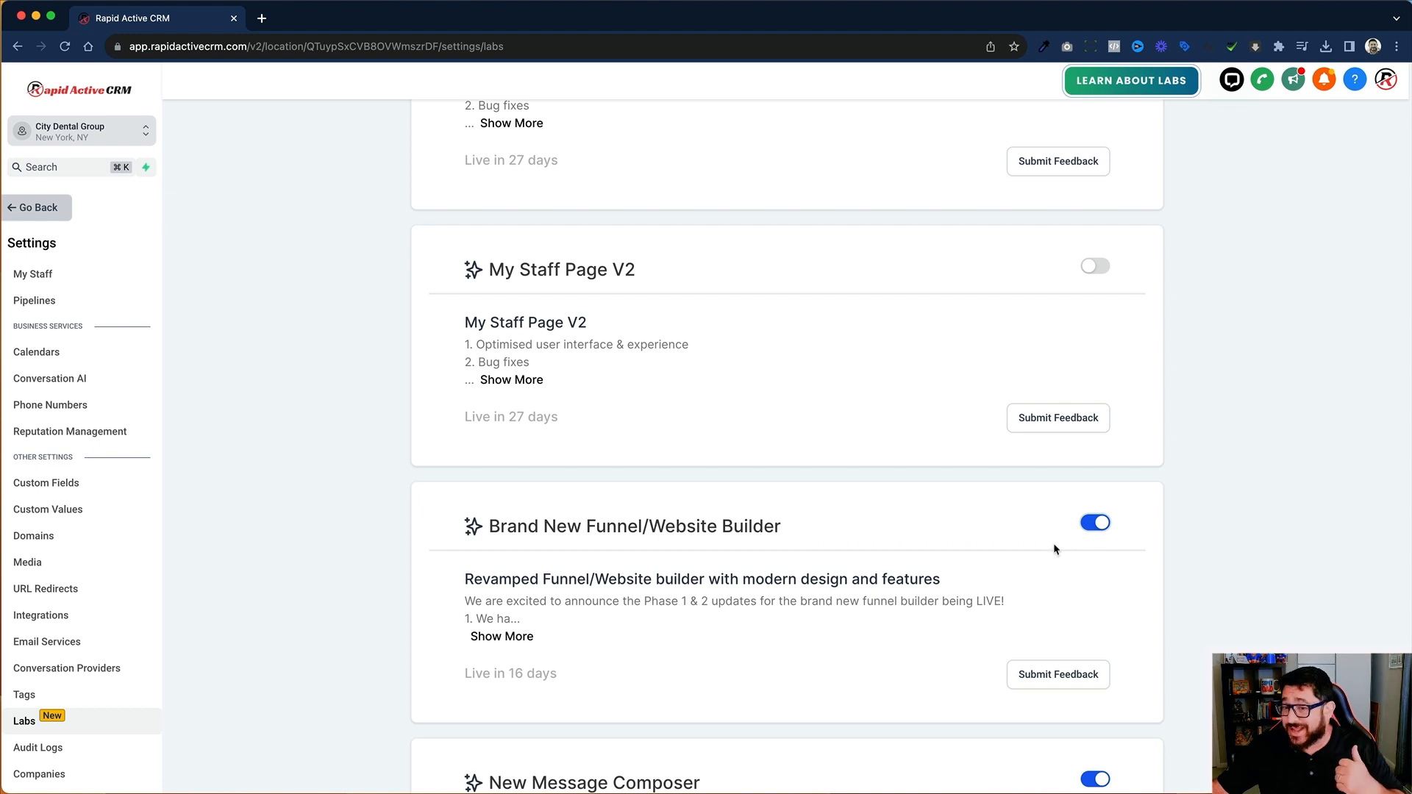
Step: Return to the funnels list and open the Implants page of the 01. Implants funnel in the page builder
click(38, 208)
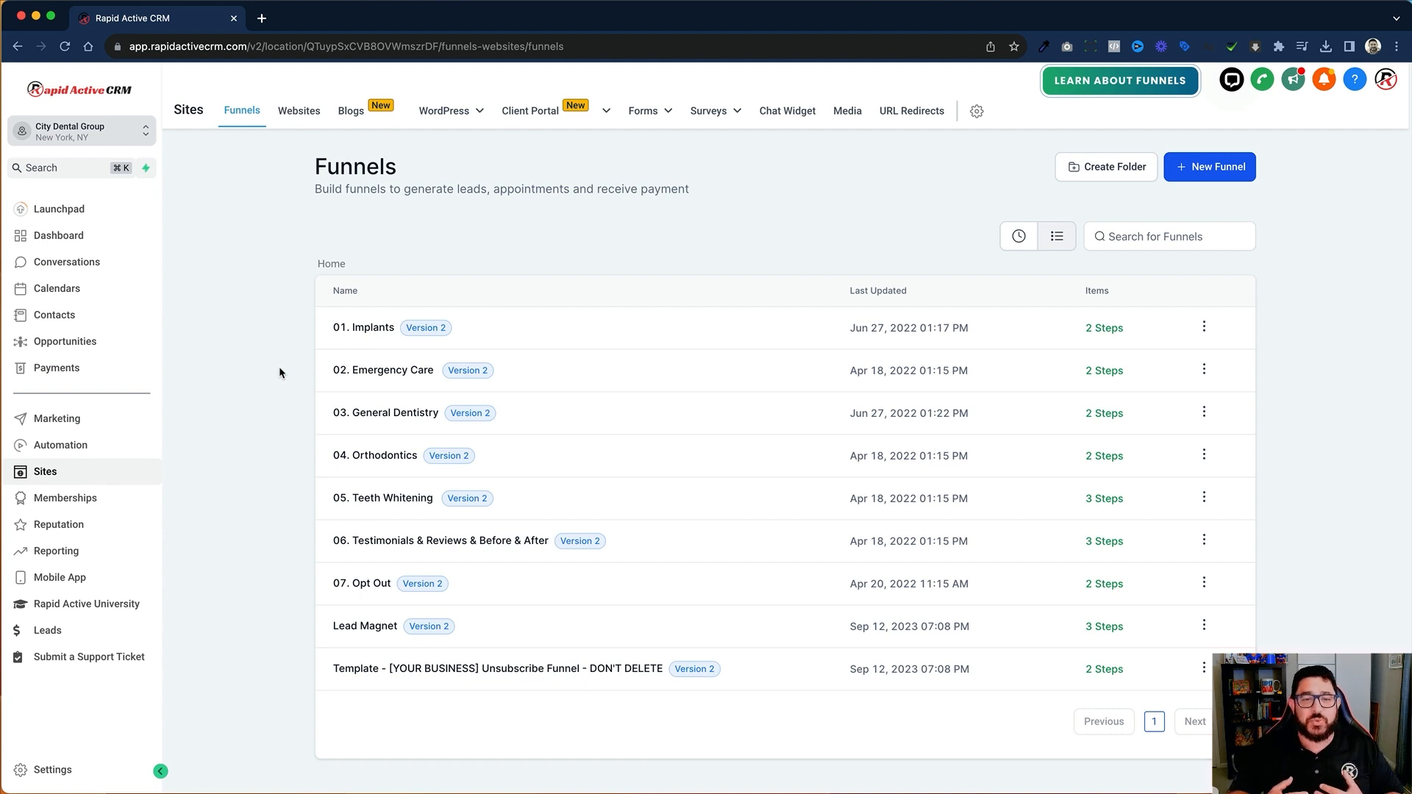
click(363, 329)
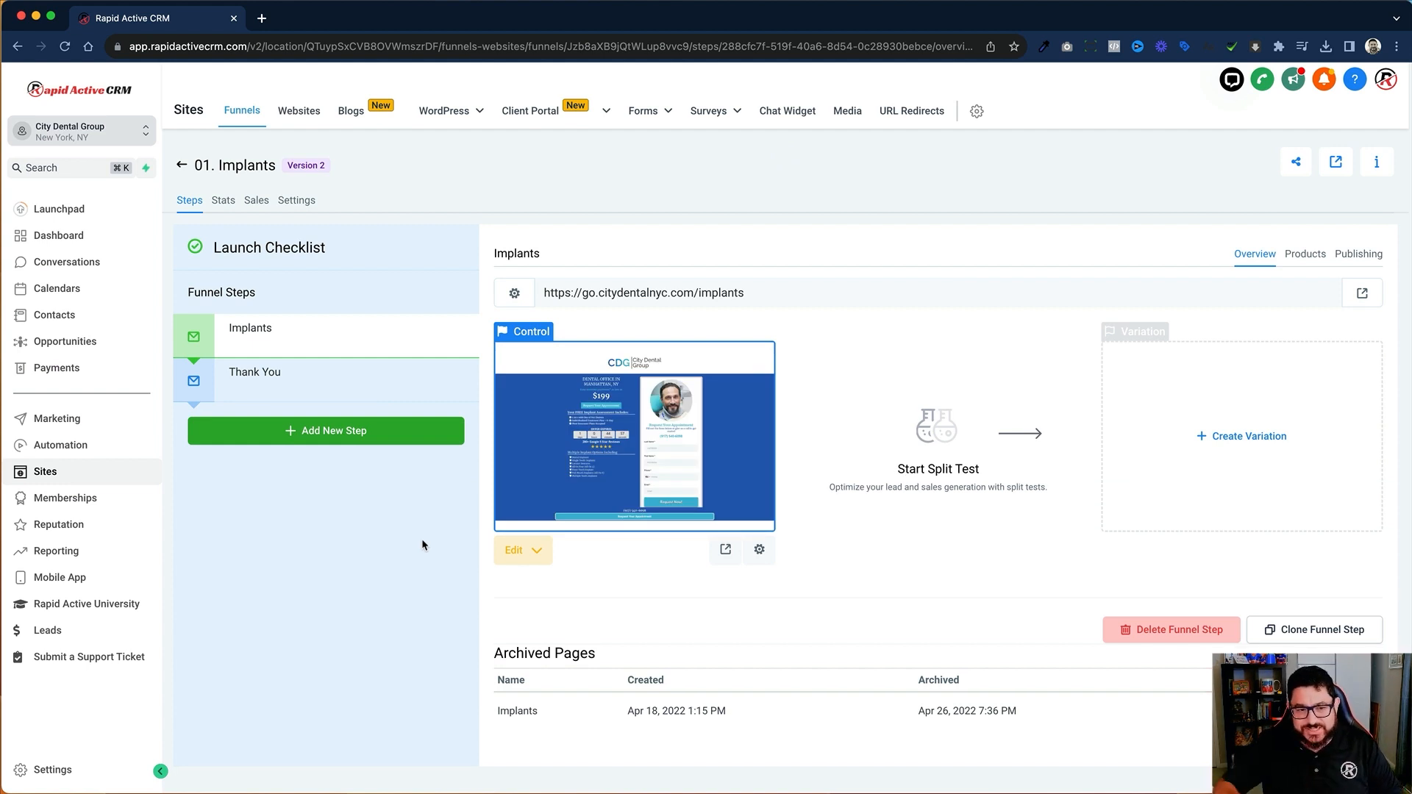
click(540, 556)
click(593, 636)
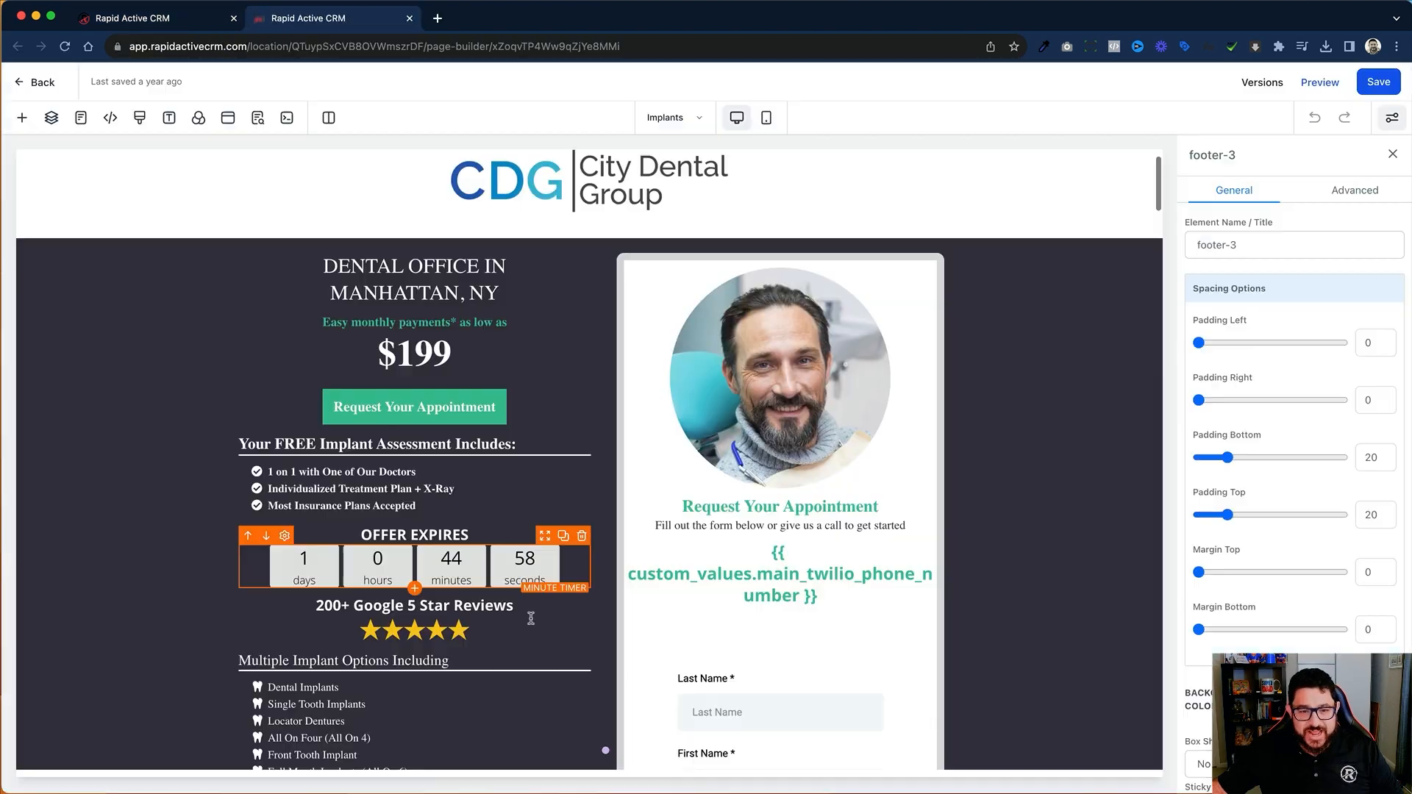
Step: Delete the portrait image, the Request Your Appointment headline, and the instruction and phone number text above the form
scroll(646, 604, down, 2)
scroll(644, 599, down, 5)
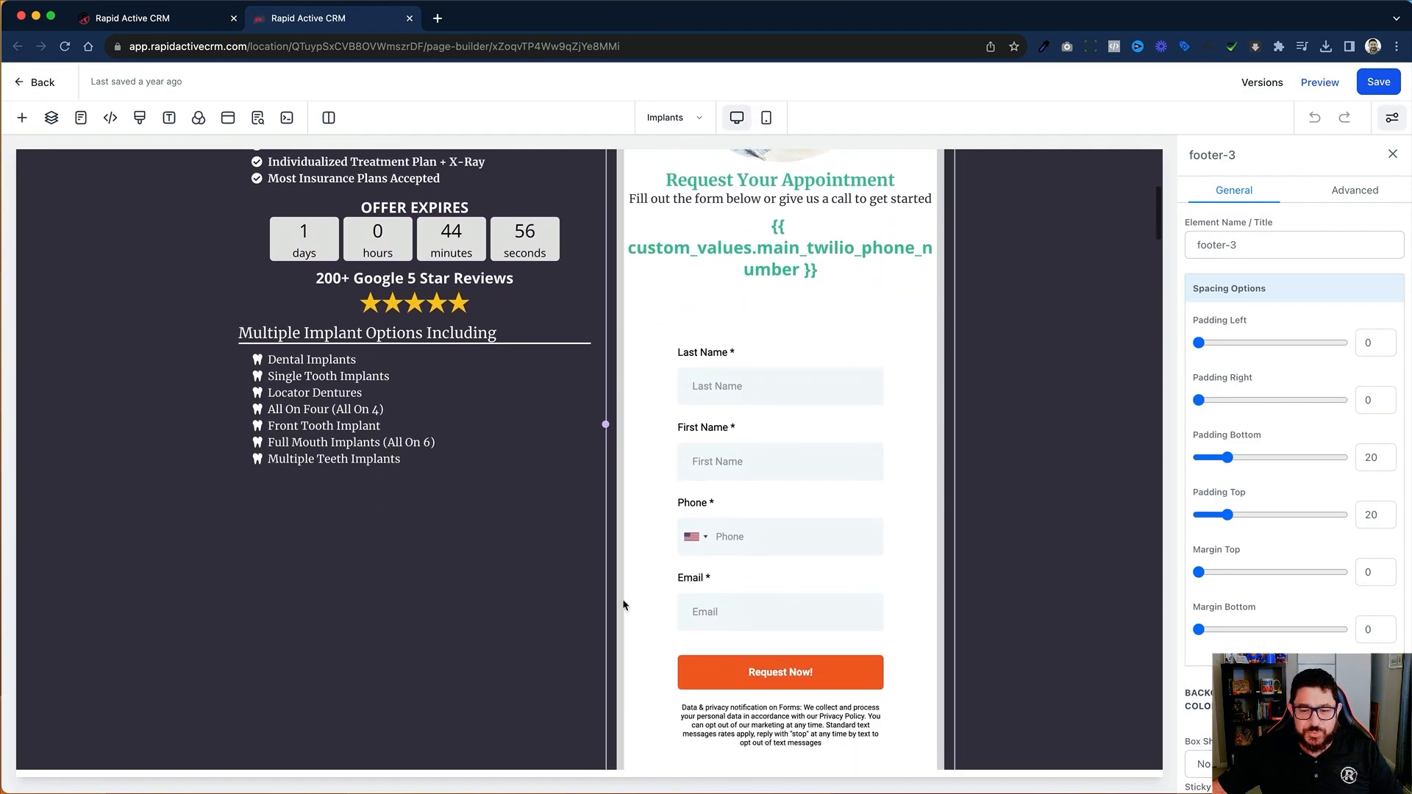
scroll(682, 550, up, 6)
scroll(682, 549, up, 1)
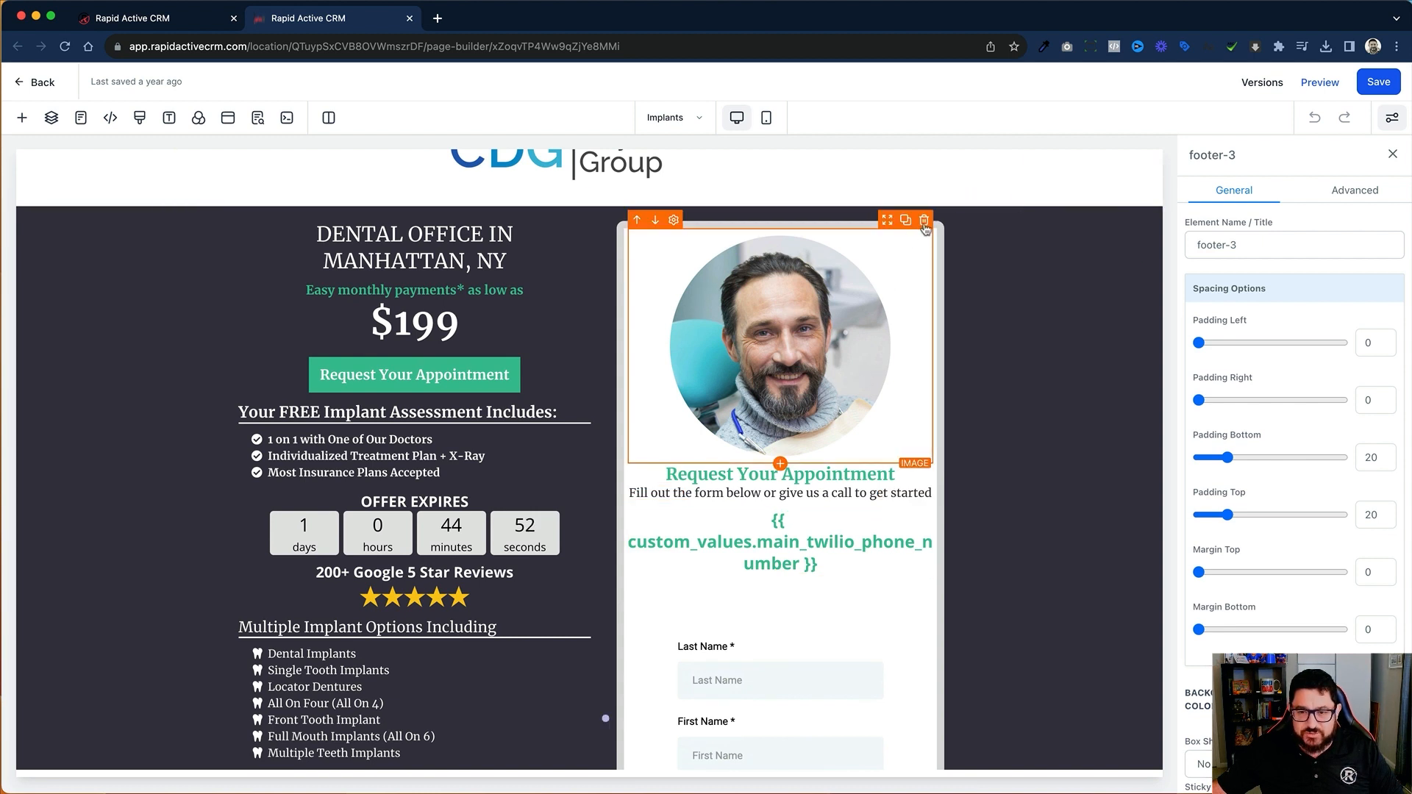
click(924, 221)
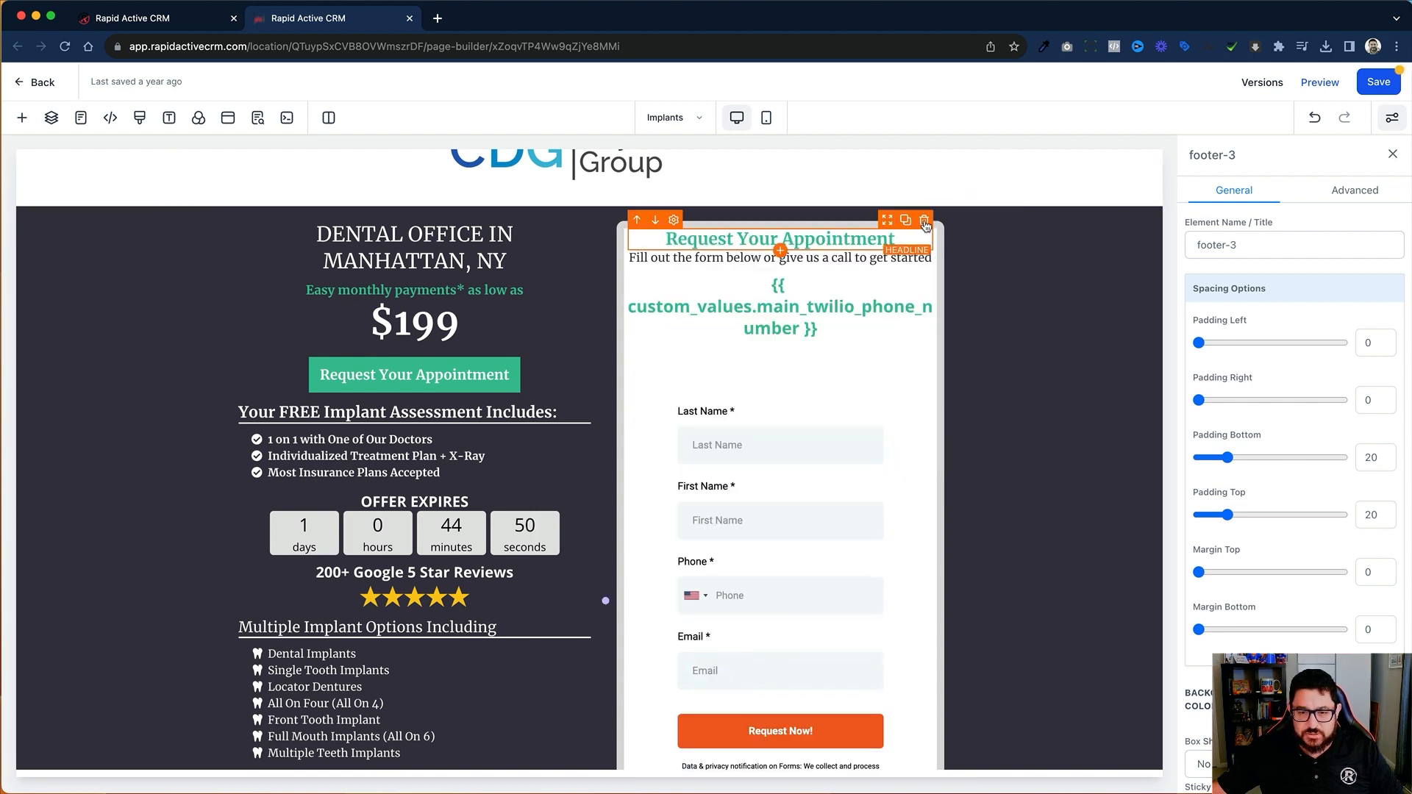
click(924, 221)
Step: Insert a Full Width section between the City Dental Group logo header and the dark offer section
scroll(912, 387, up, 1)
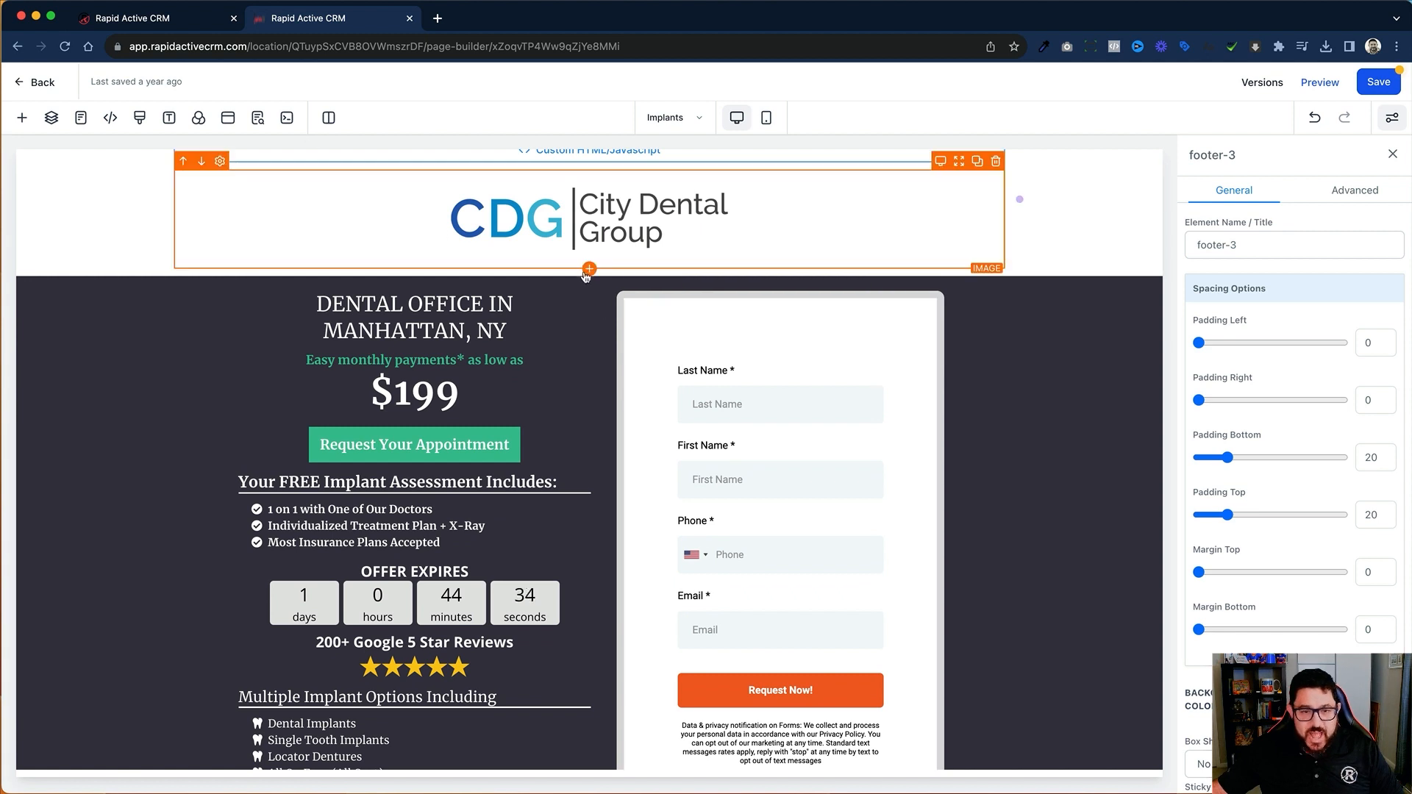
scroll(588, 276, up, 1)
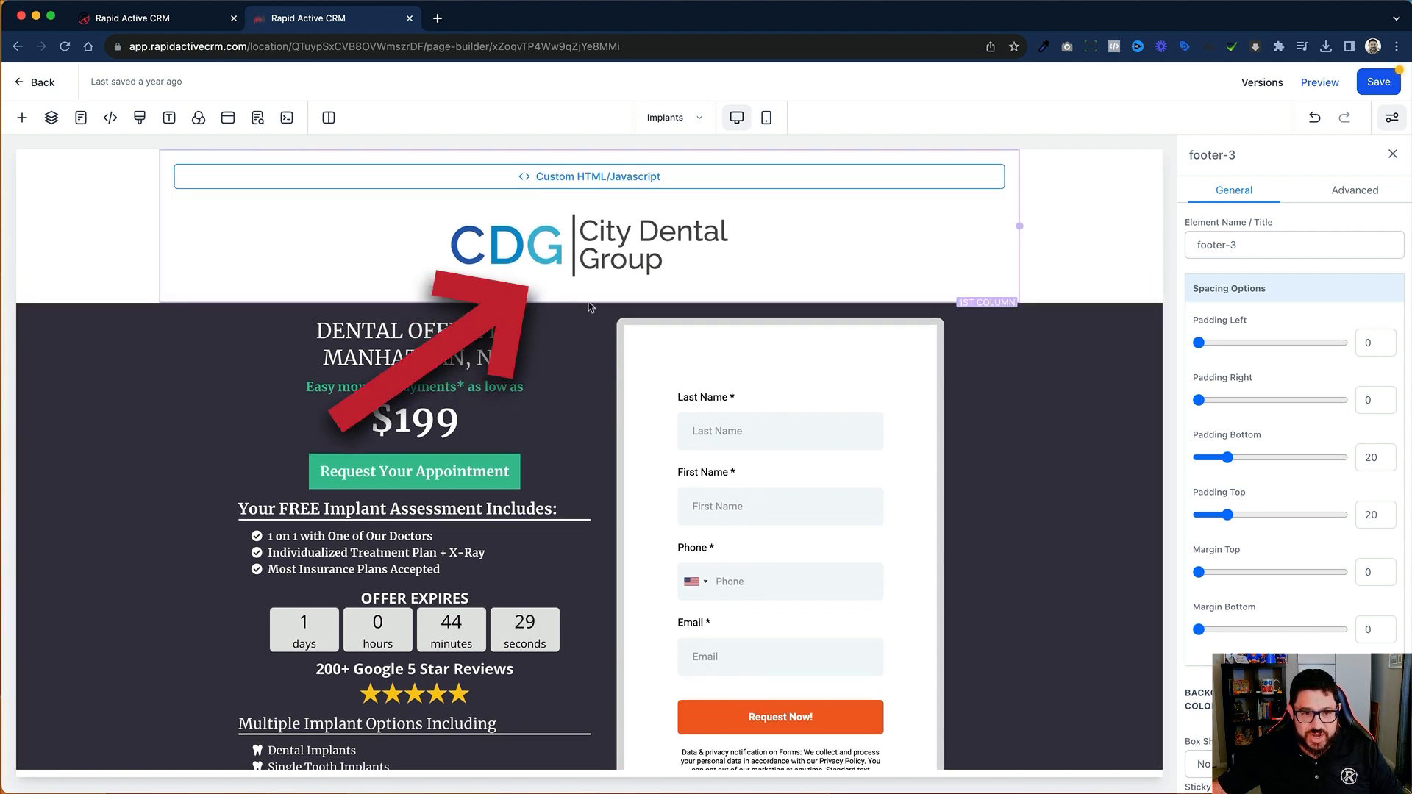
click(1126, 245)
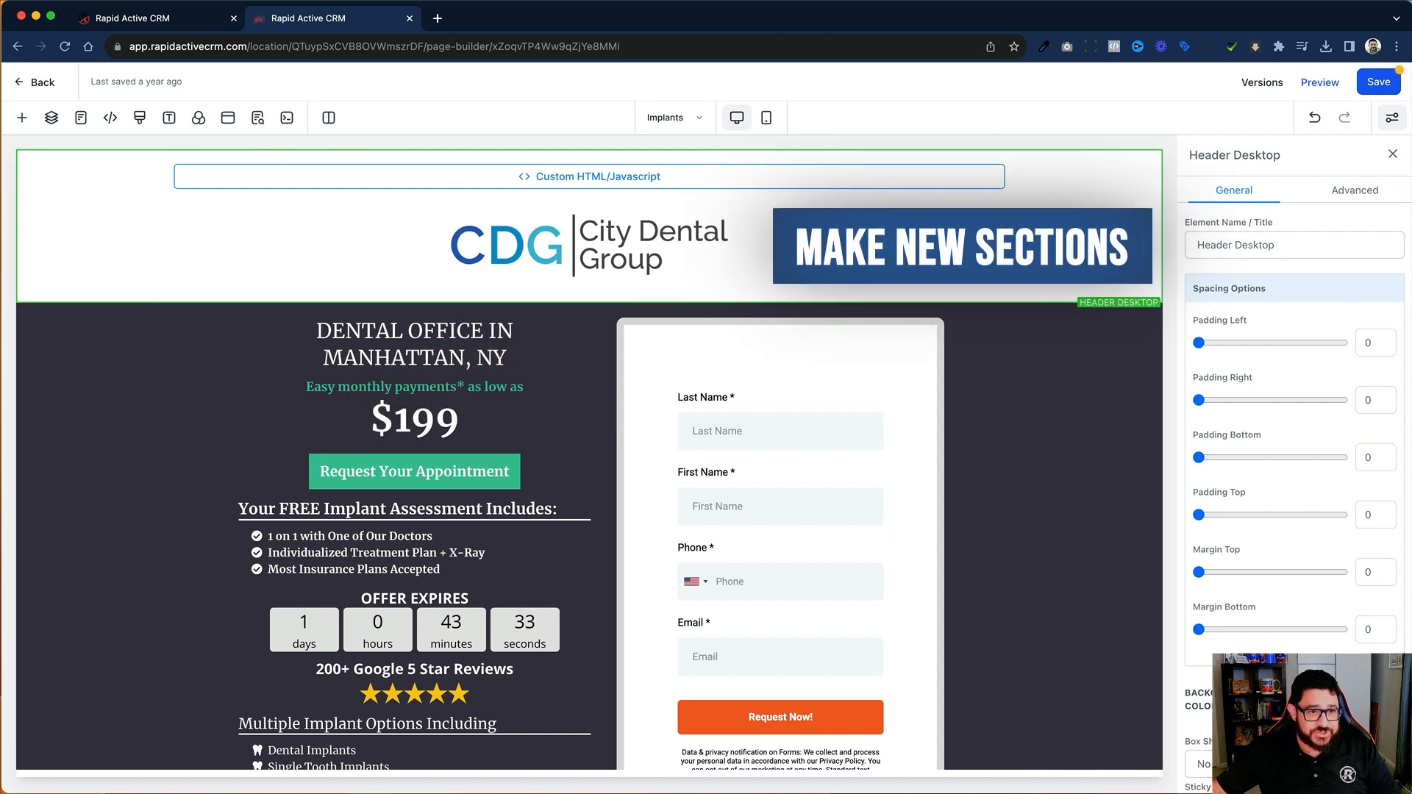
click(23, 118)
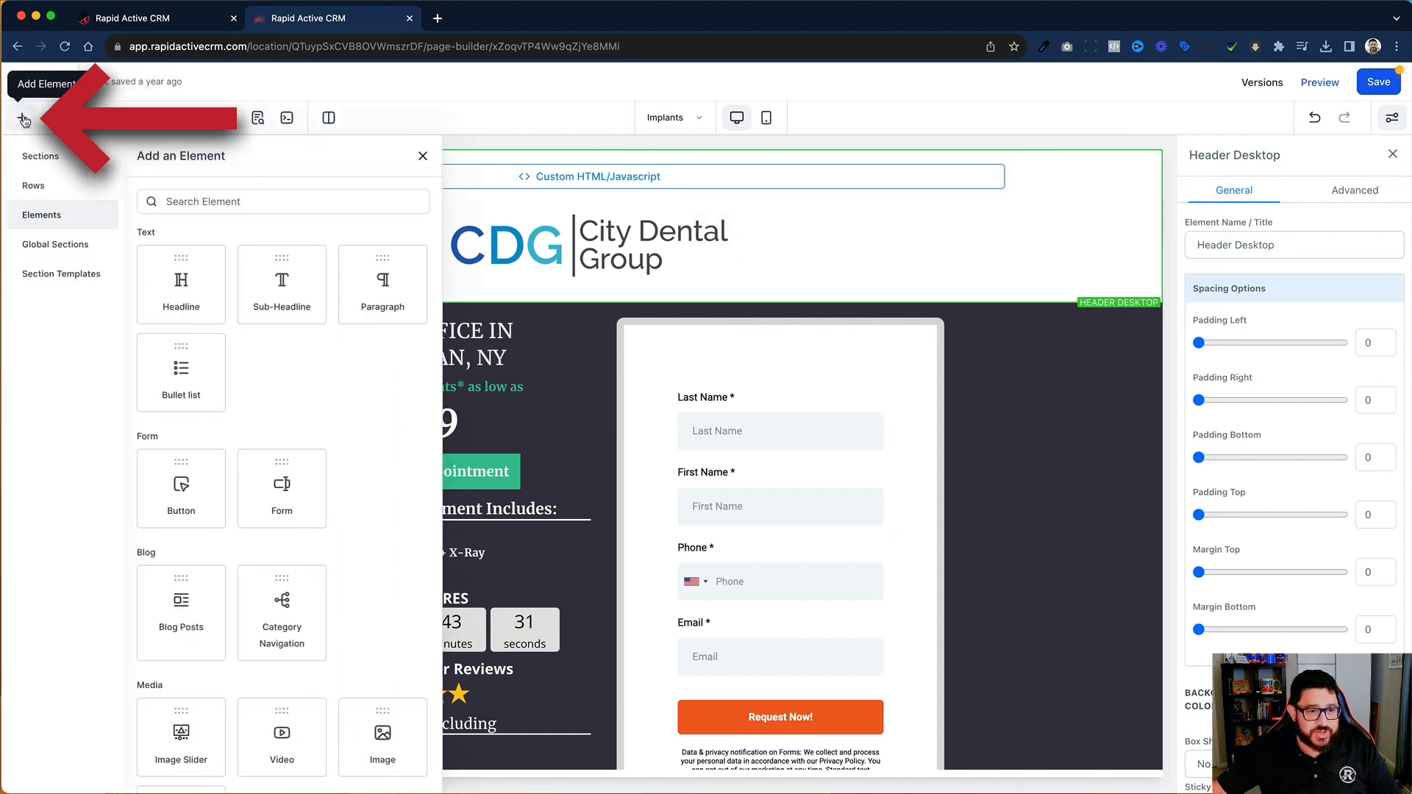
click(38, 155)
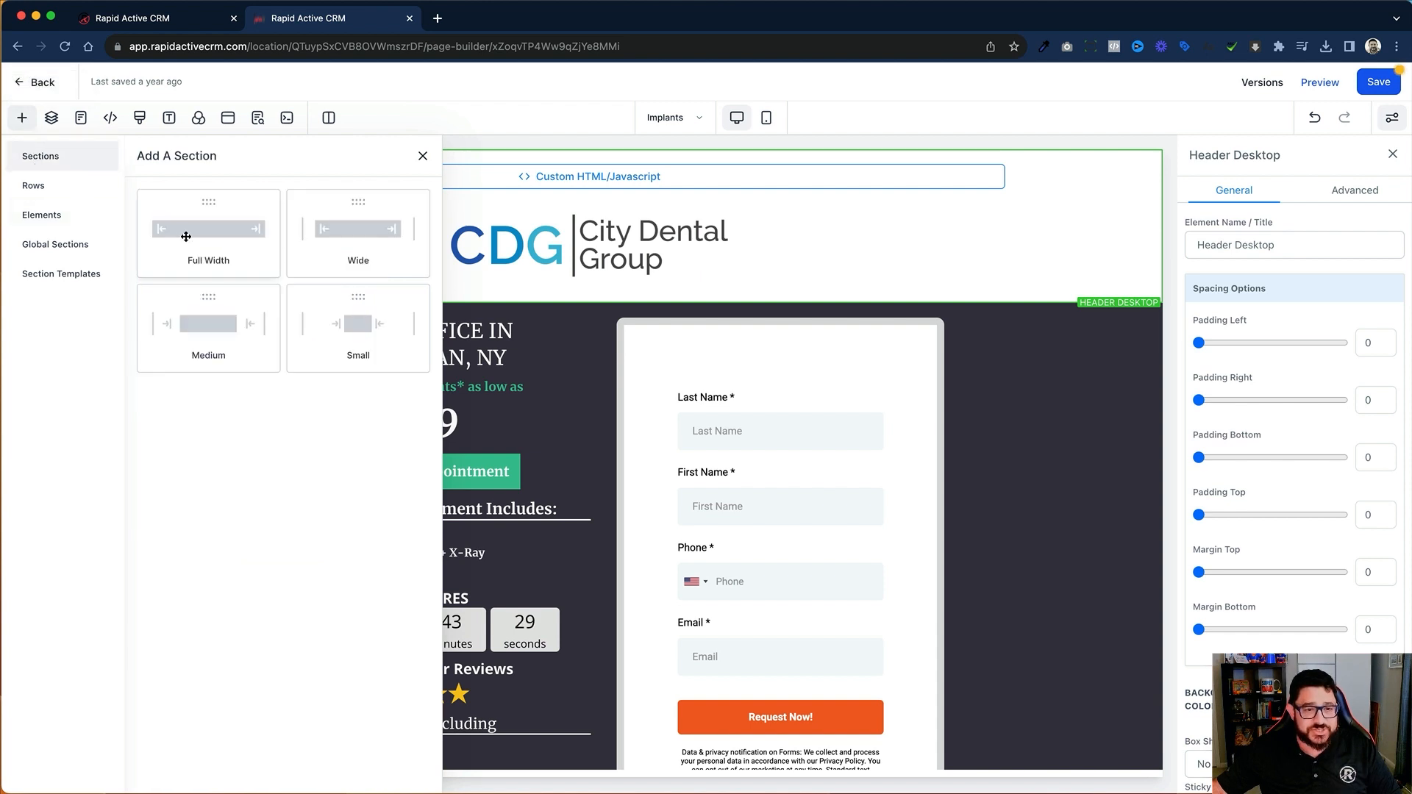
drag(186, 237, 729, 336)
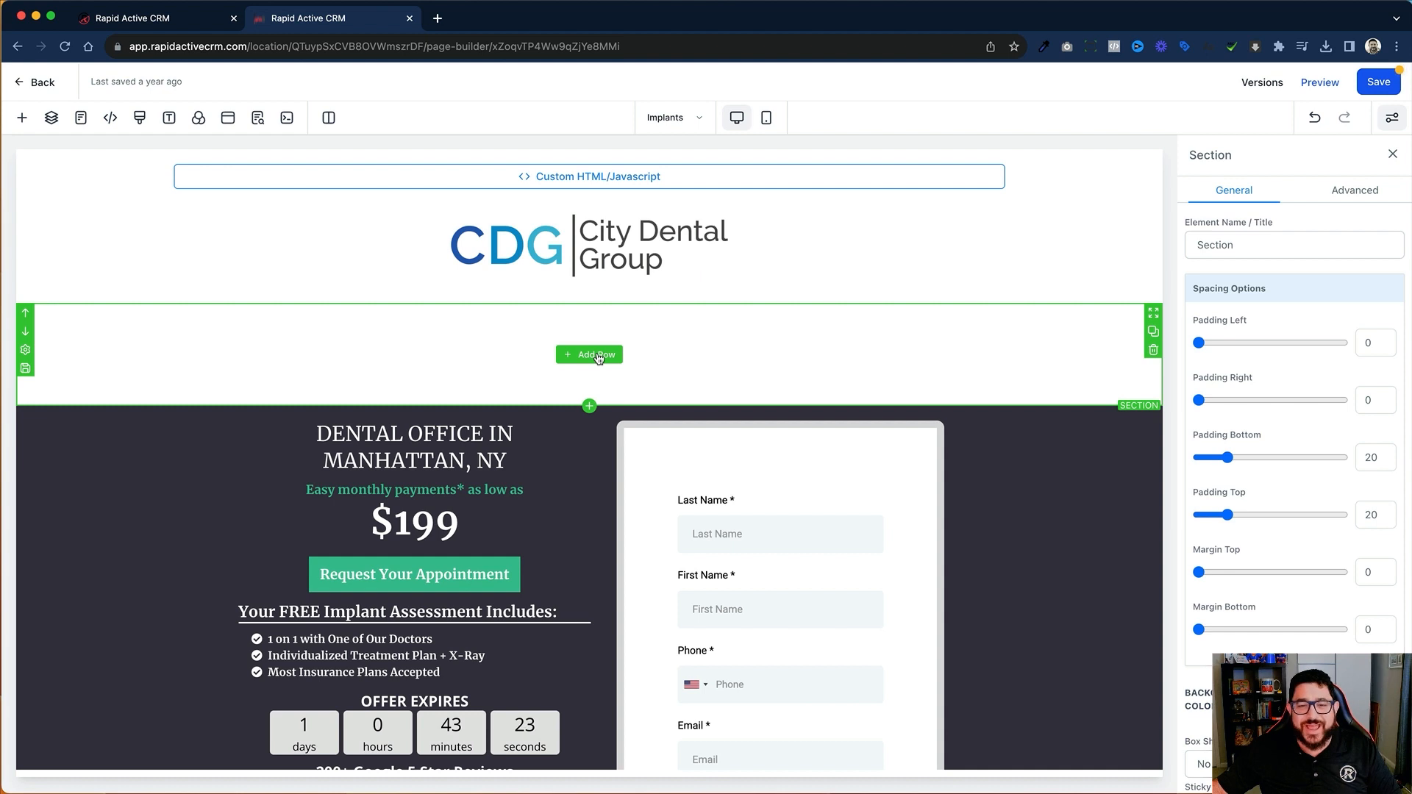
Step: Add a 1 Column row to the new section and place a Headline element in it
click(597, 355)
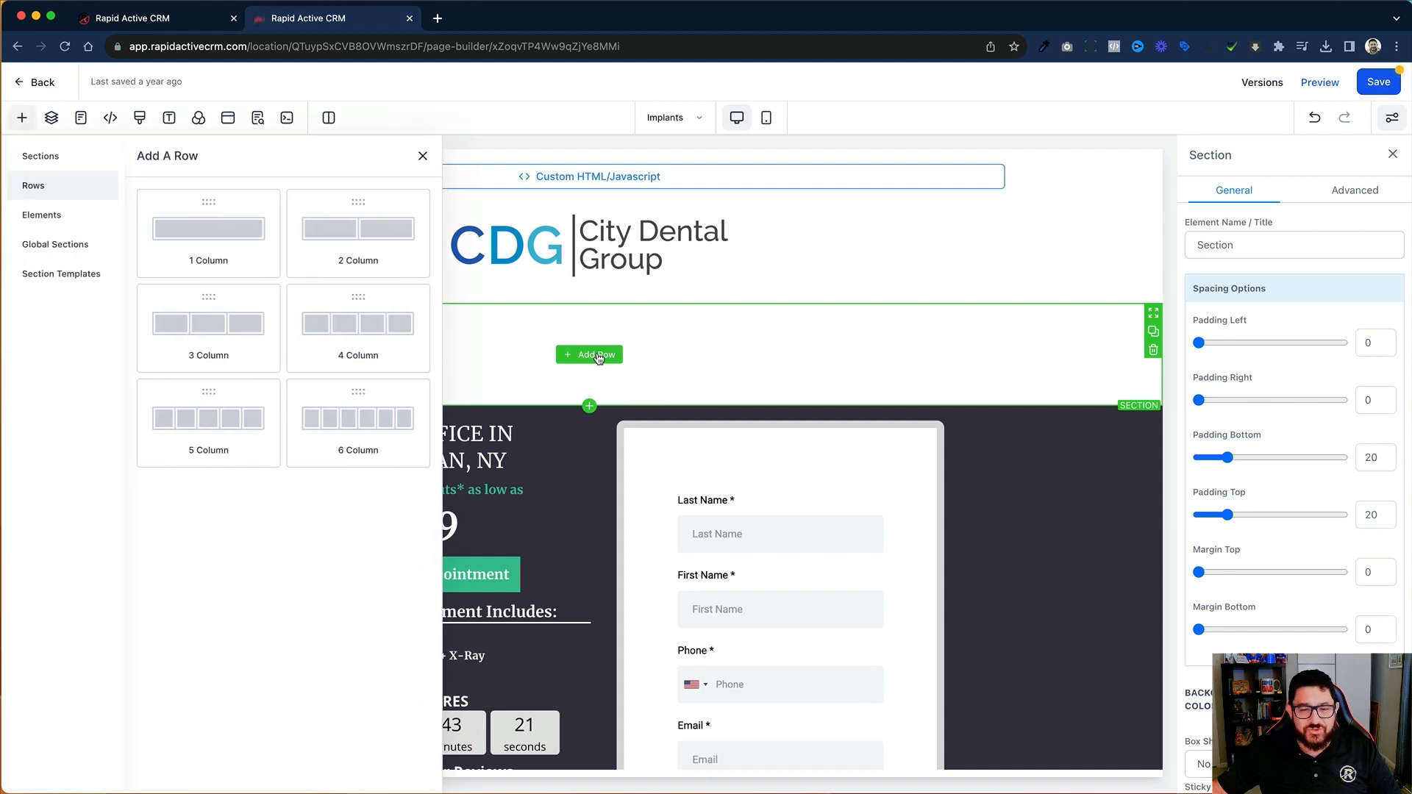
click(254, 242)
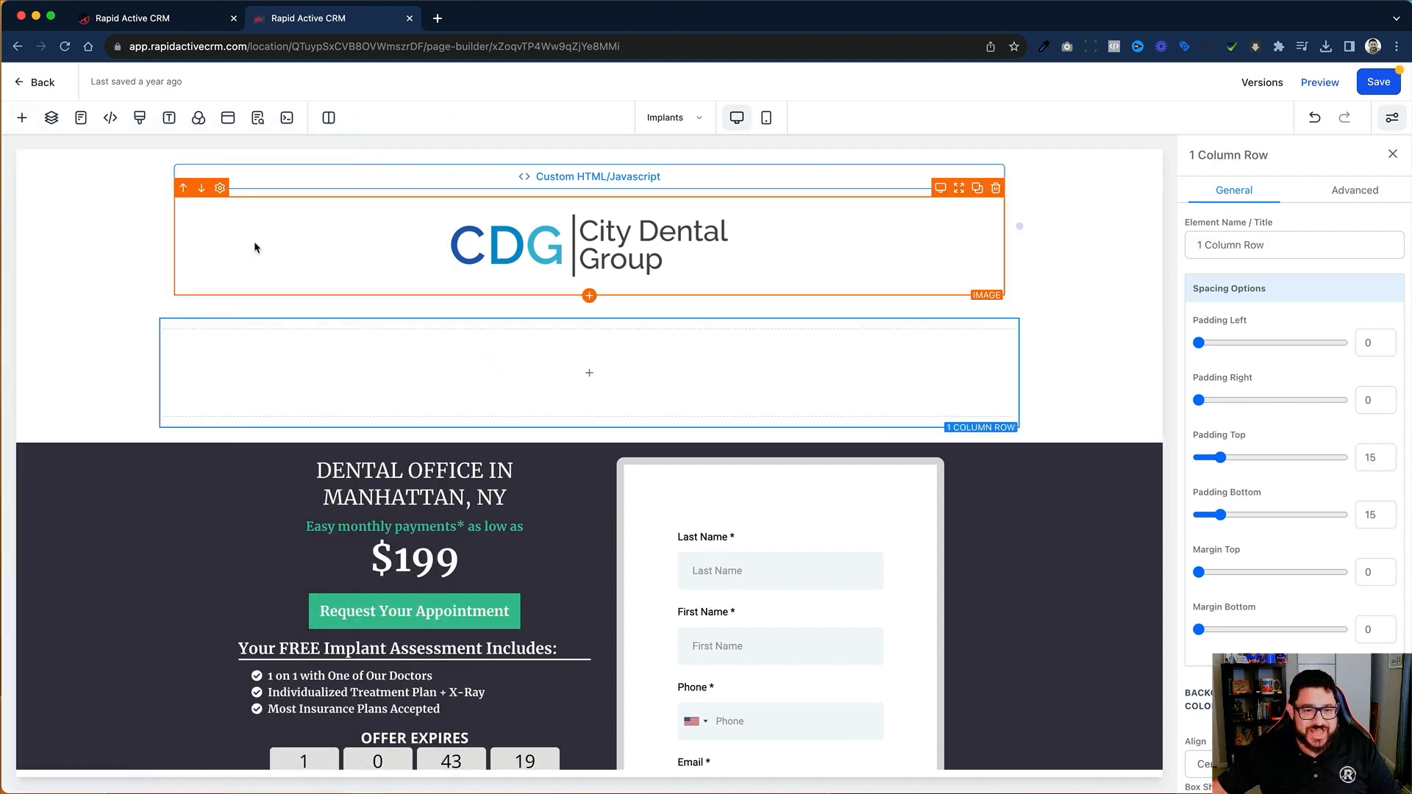
click(584, 376)
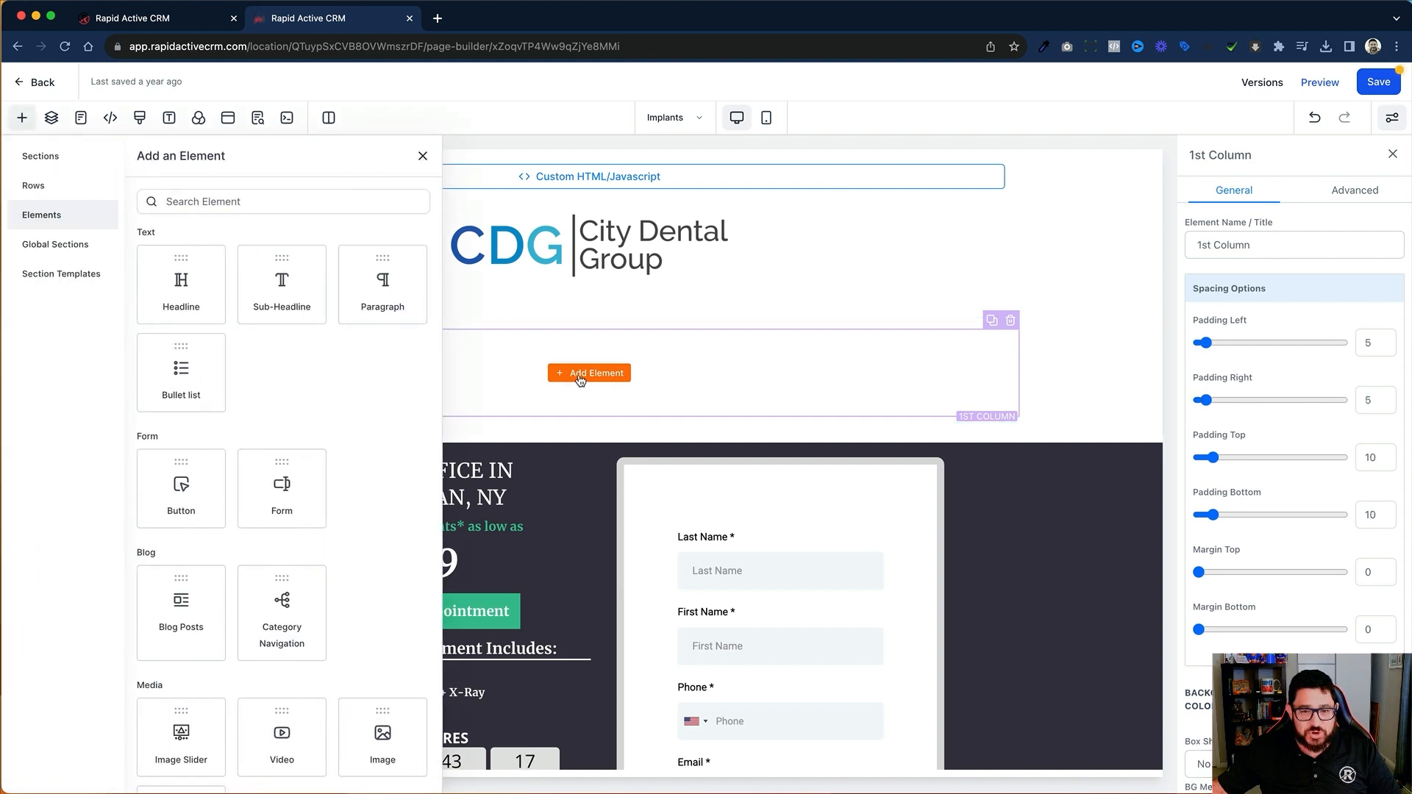
click(183, 286)
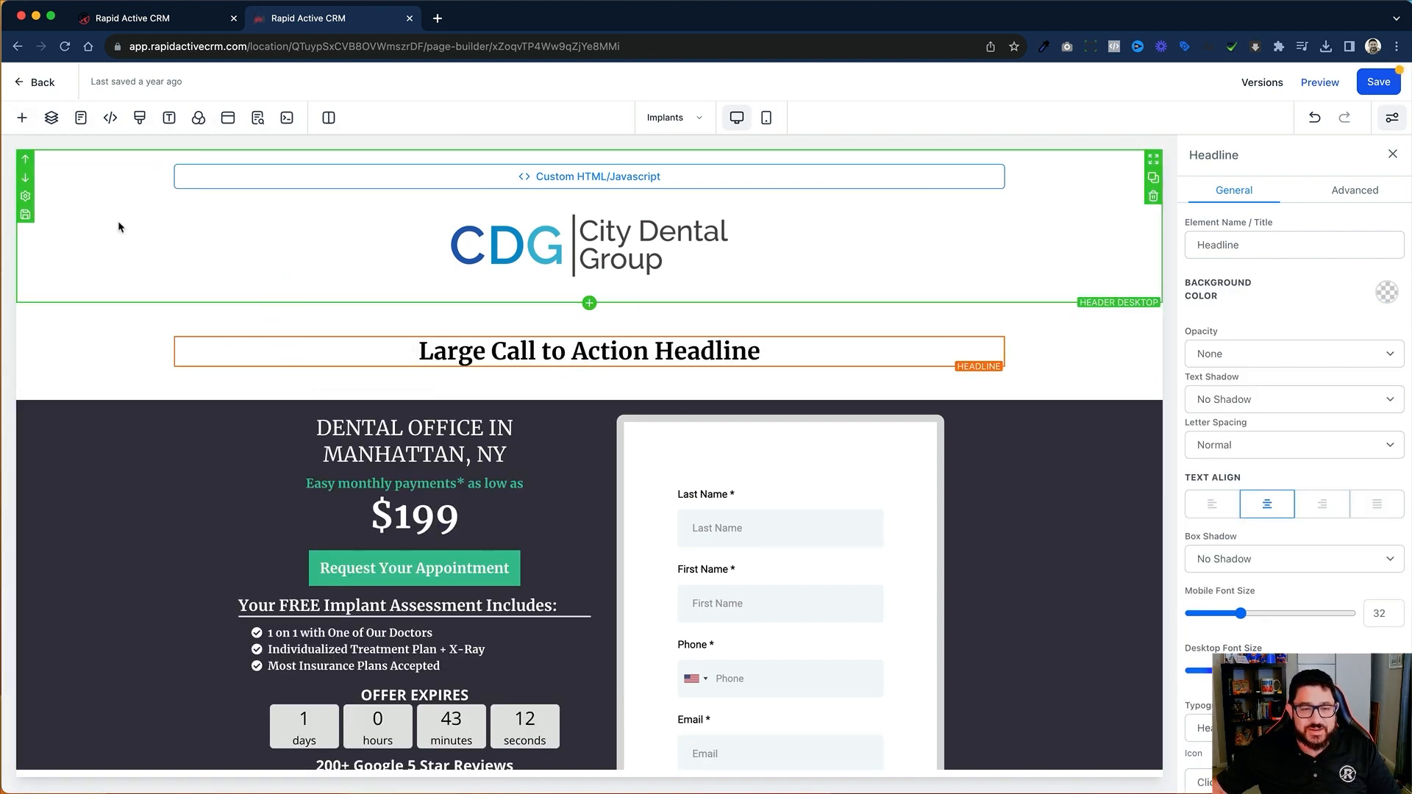
Step: Set the background media type of the section containing the new headline to Video
click(65, 317)
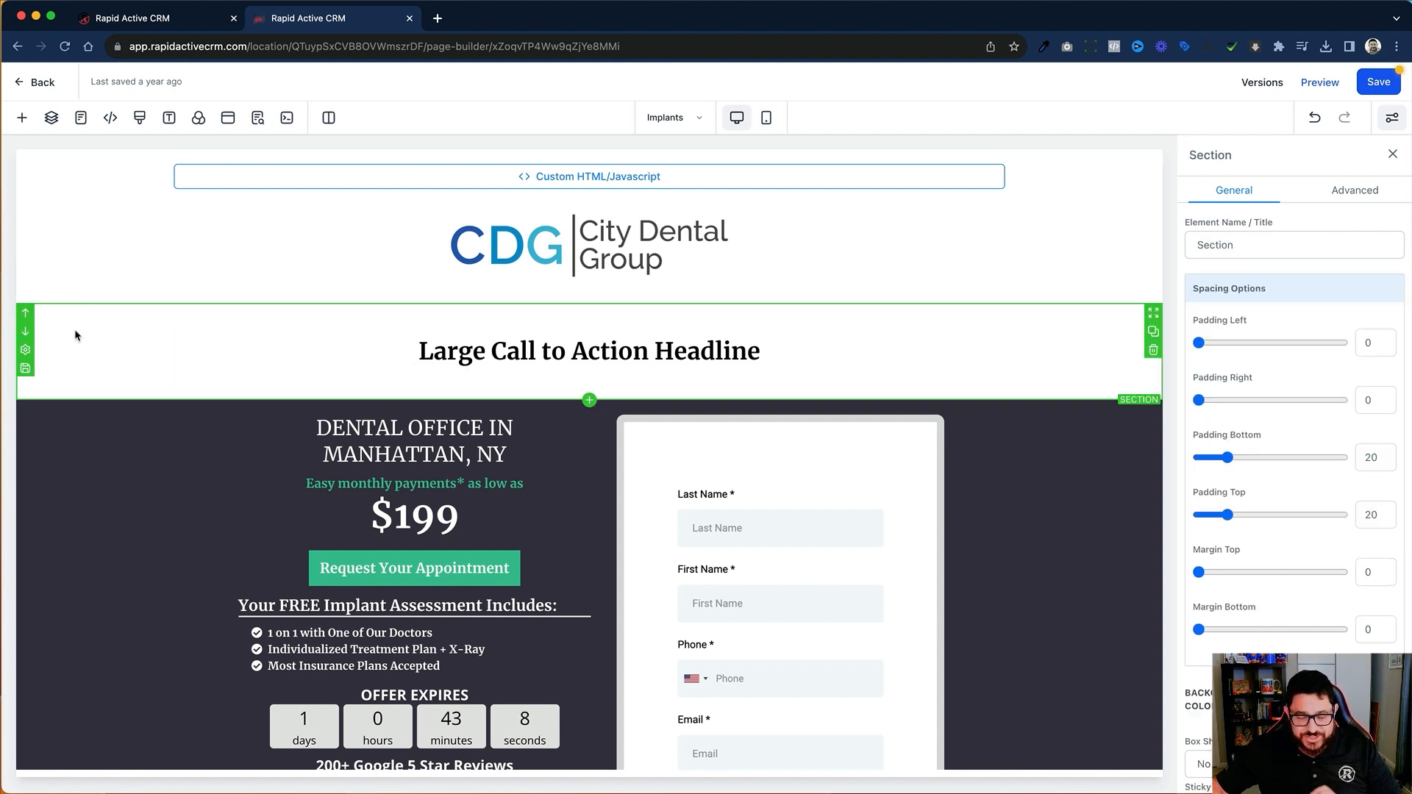
scroll(1287, 329, down, 3)
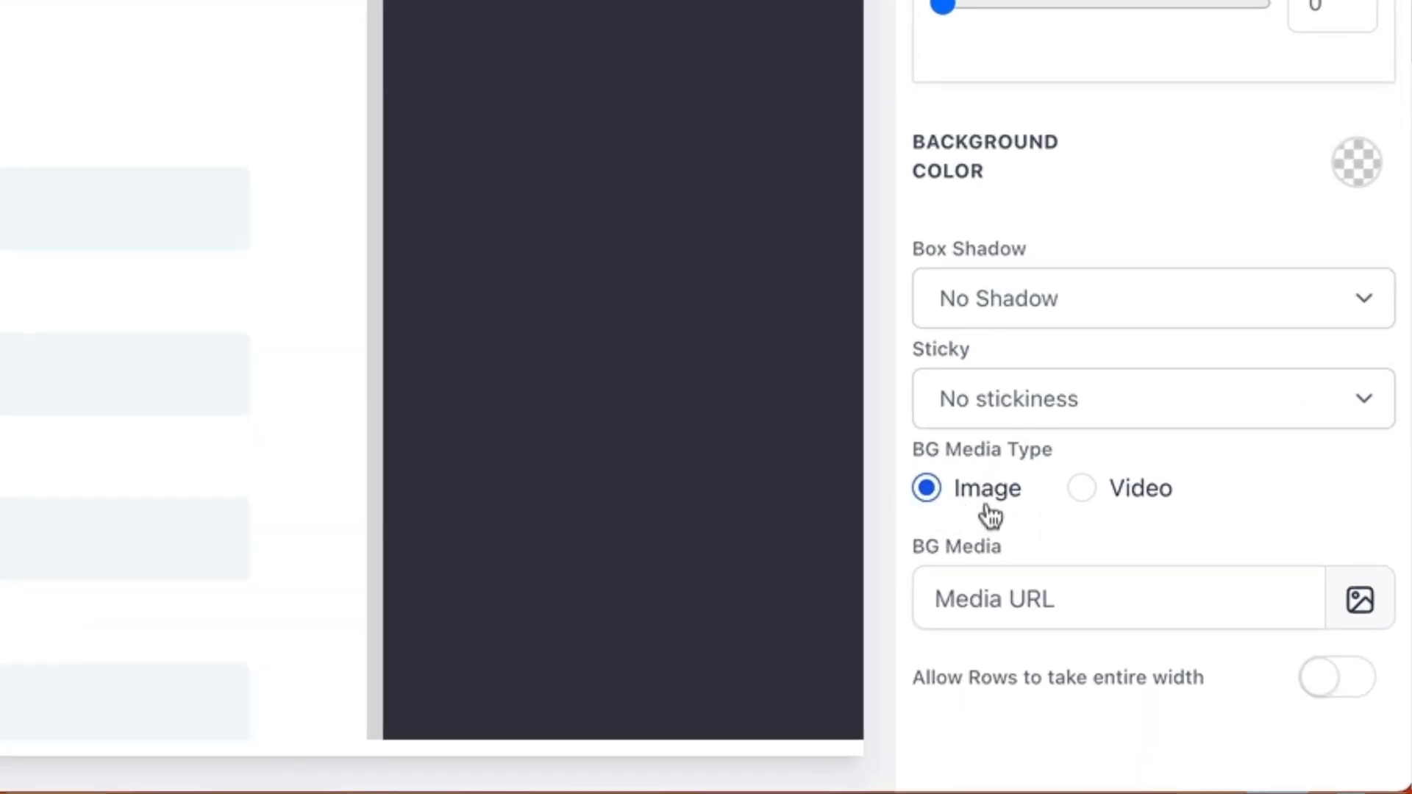
click(1083, 489)
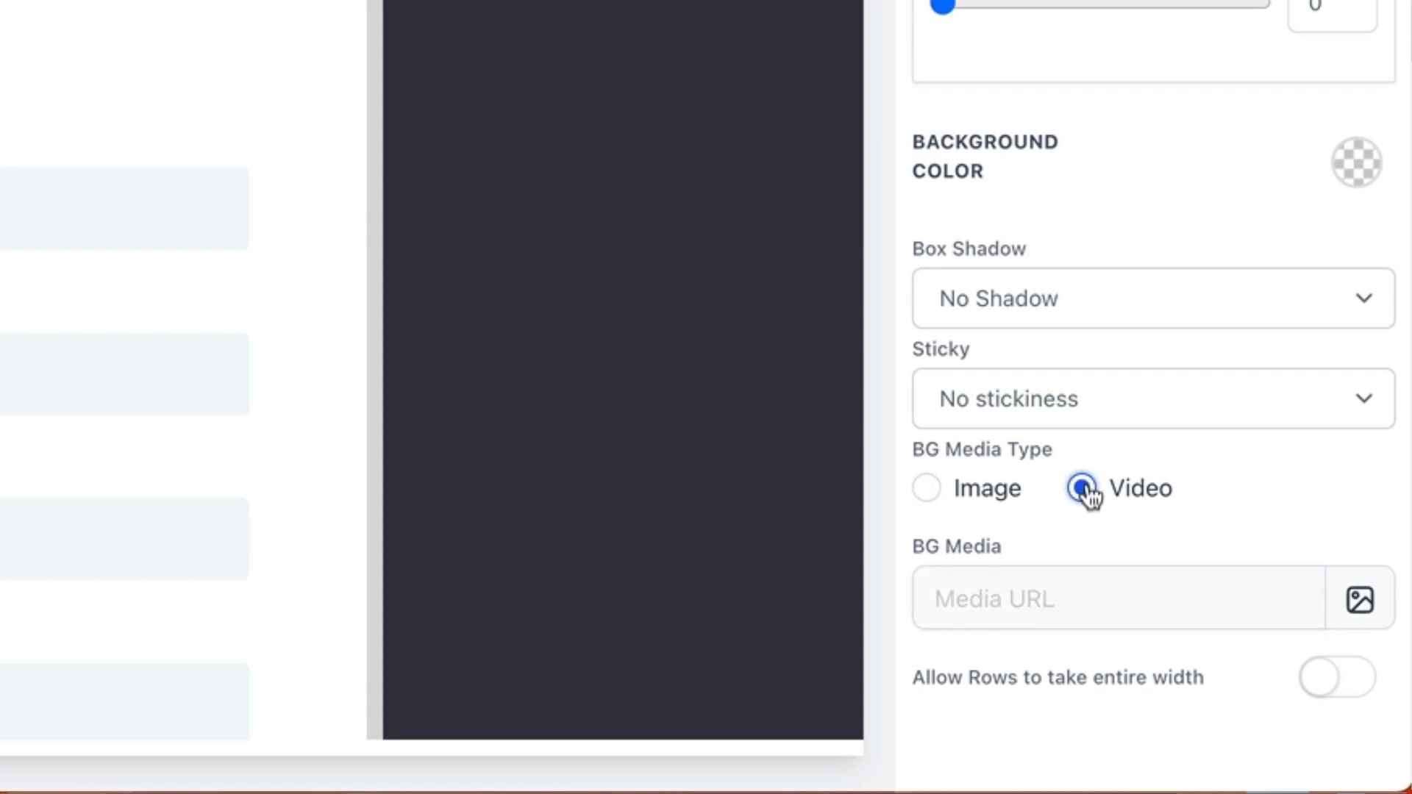
Step: Upload Dental 21.mp4 from the Downloads folder to the media library and use it as the section's background video
click(1362, 608)
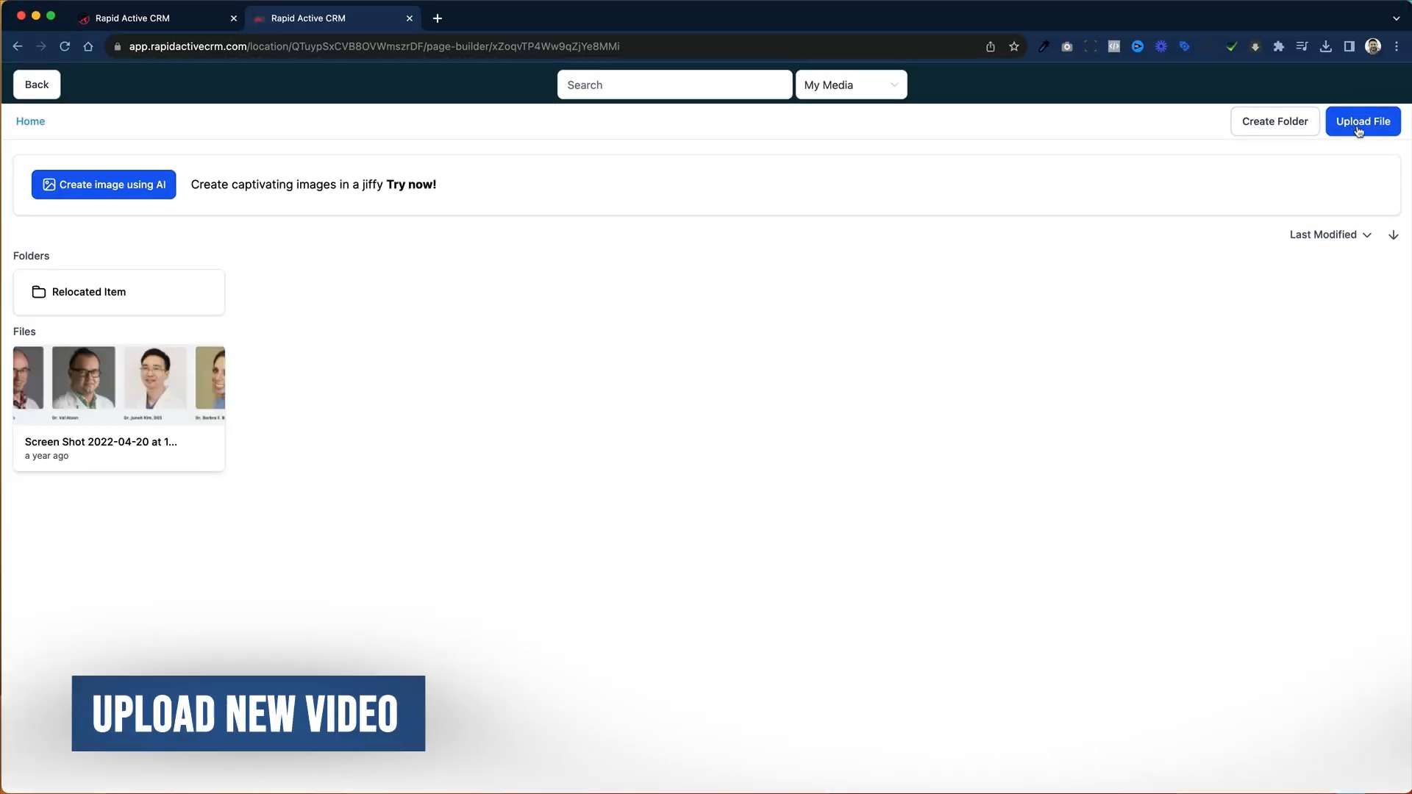
click(1356, 122)
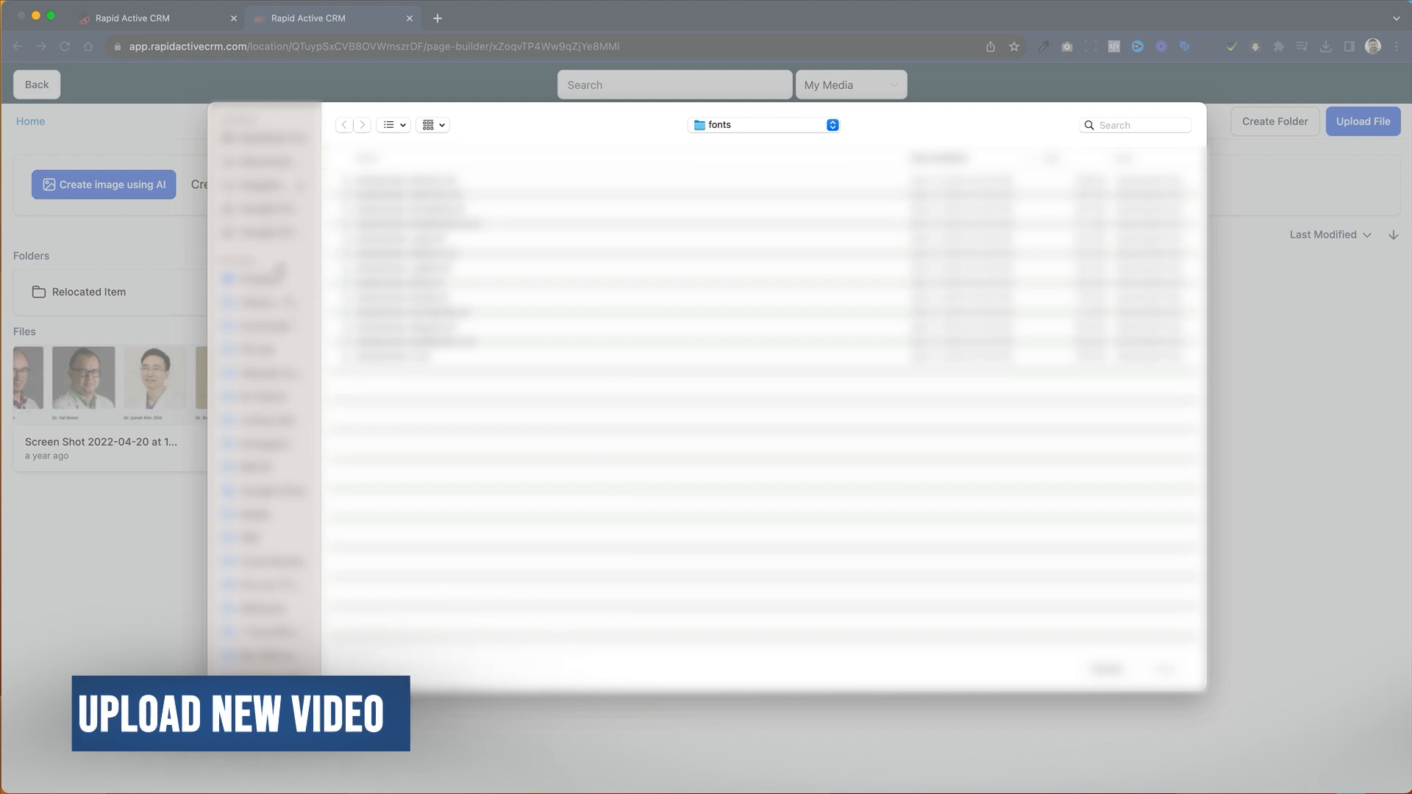
scroll(298, 474, down, 10)
click(305, 643)
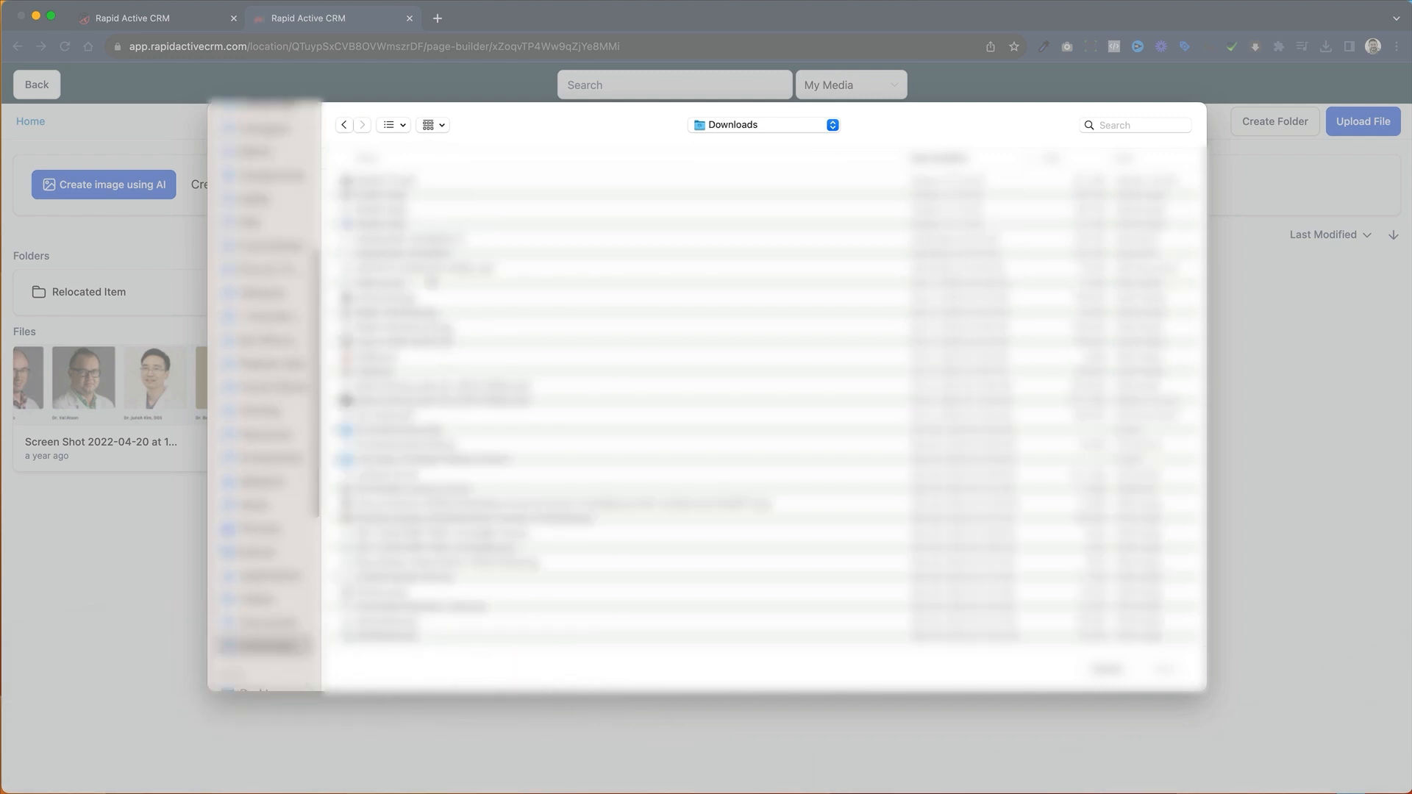
double_click(413, 181)
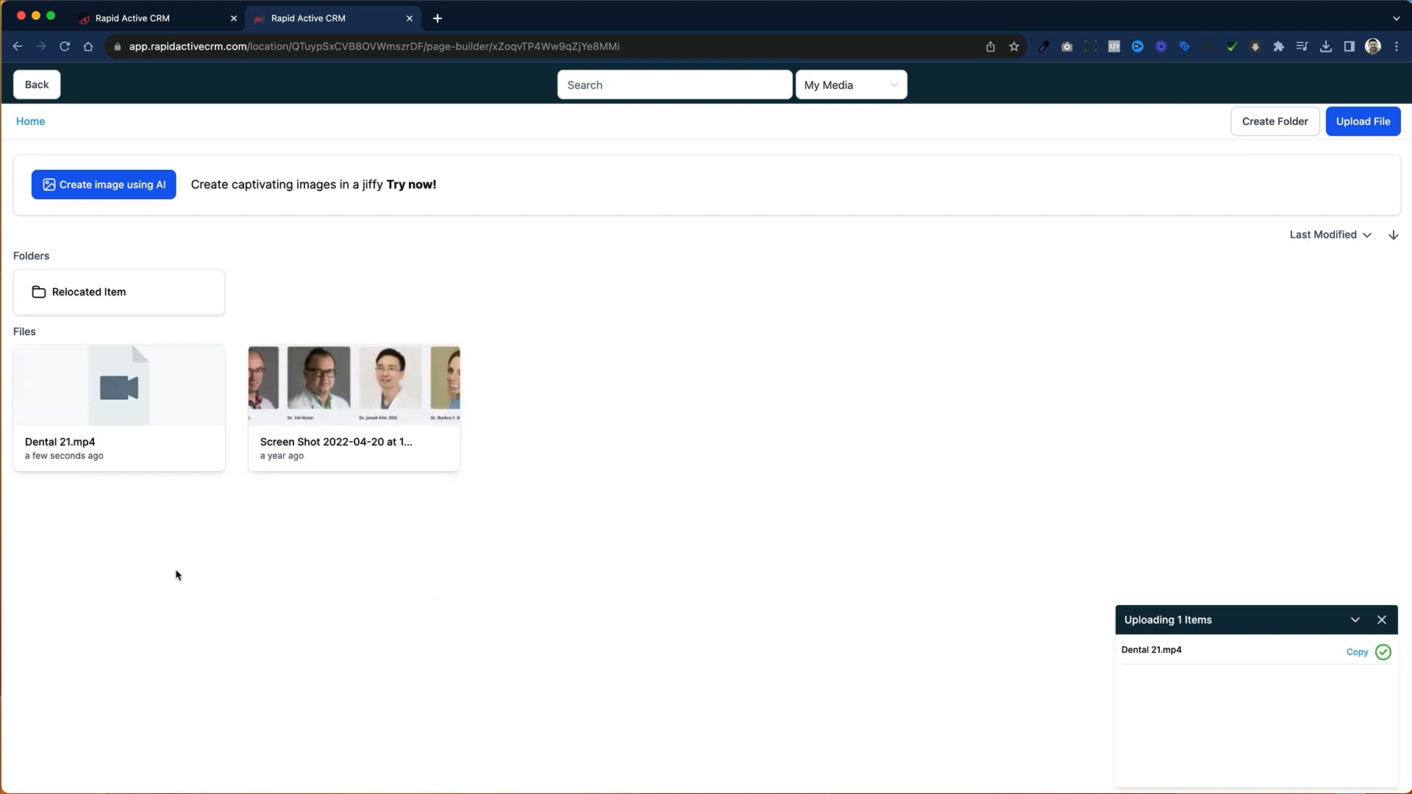
click(144, 420)
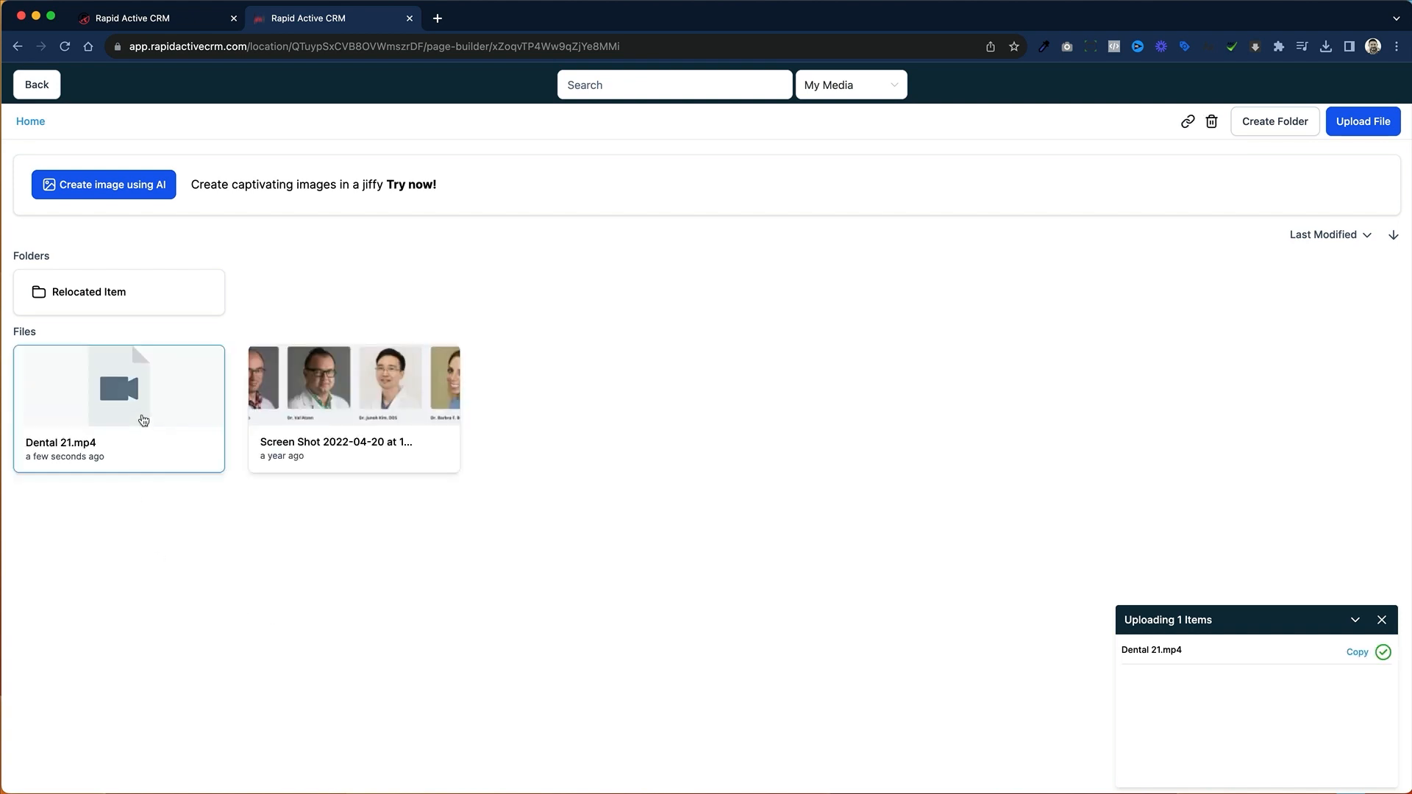
click(143, 421)
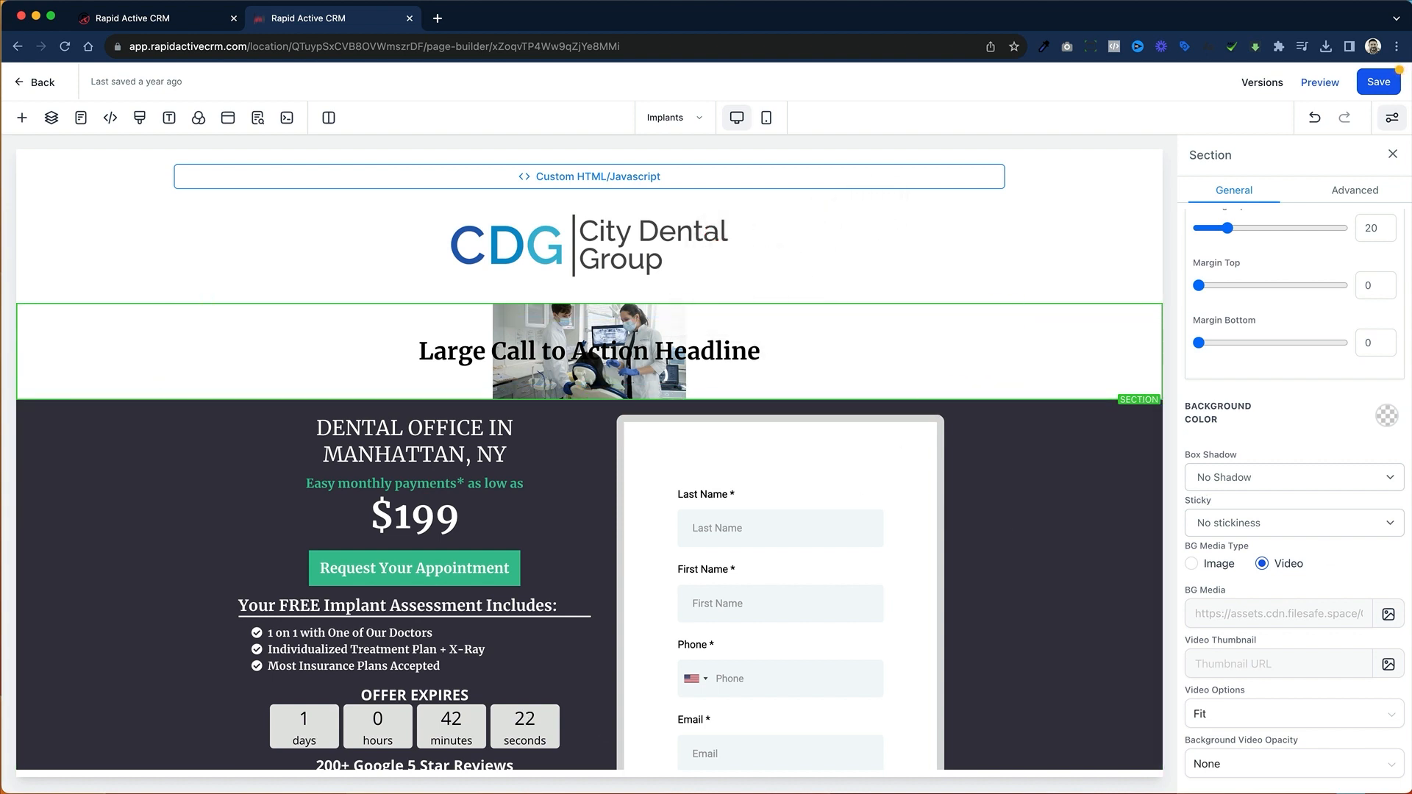
Step: Try the Fill video option for the section's background video and settle on Cover
scroll(1292, 506, down, 1)
scroll(1292, 506, down, 1)
click(1293, 642)
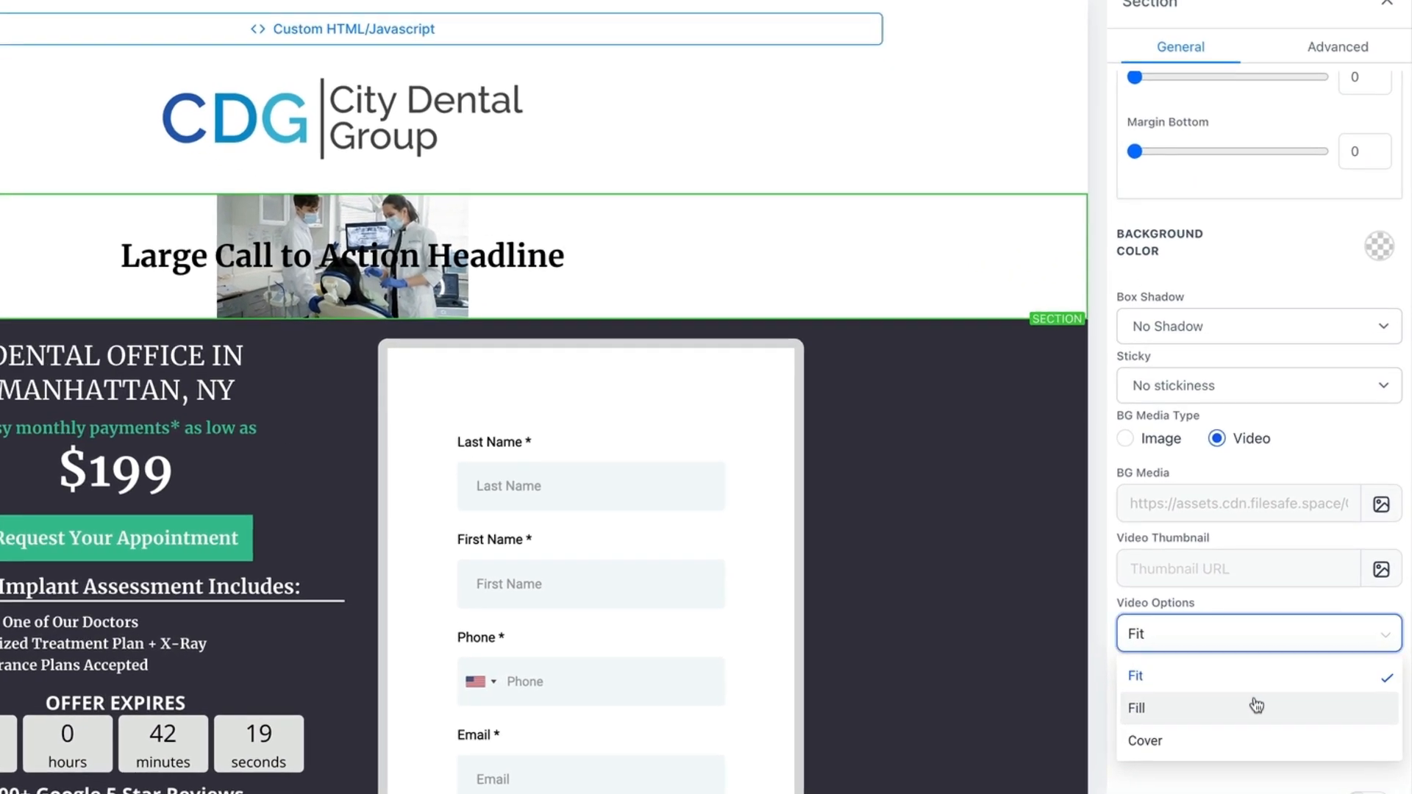
click(1269, 700)
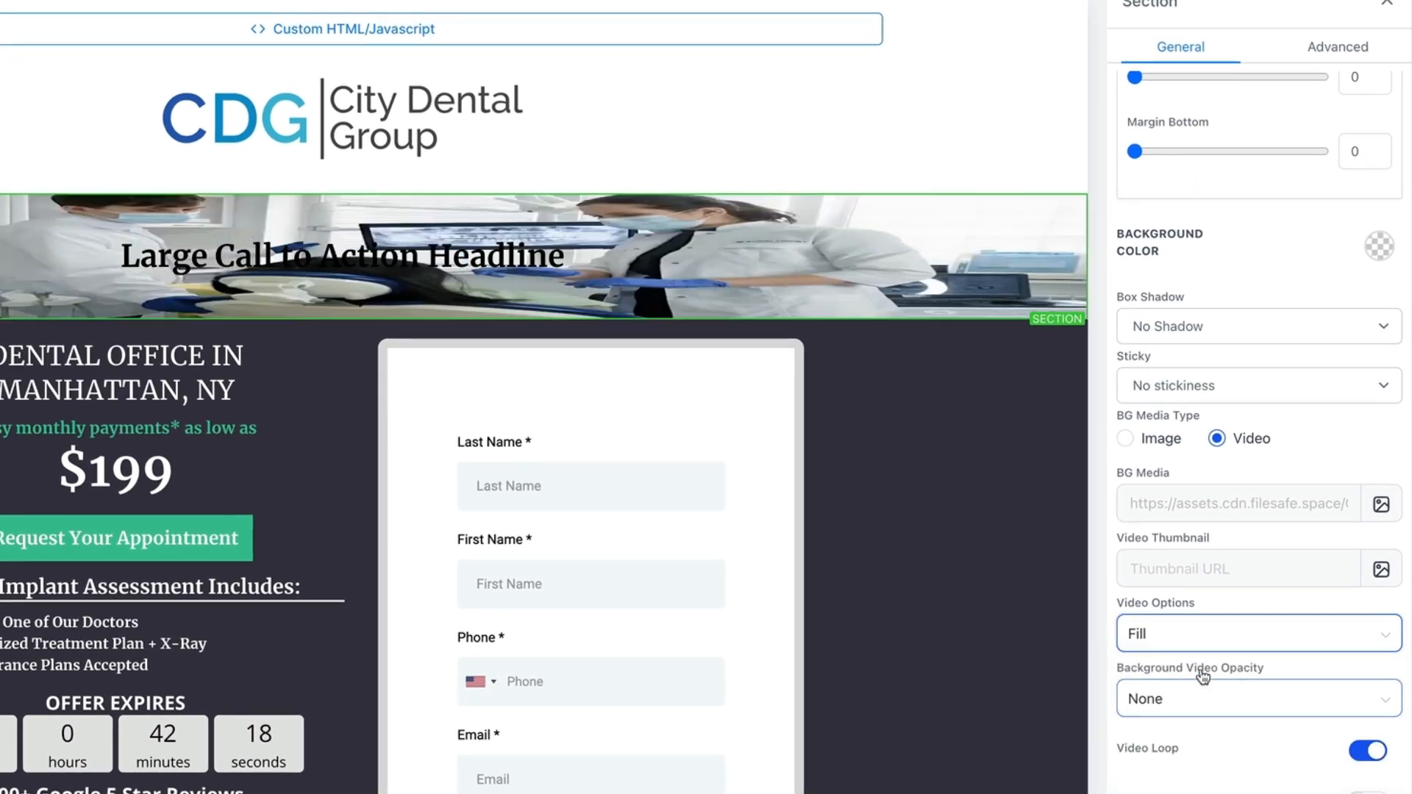
click(1310, 650)
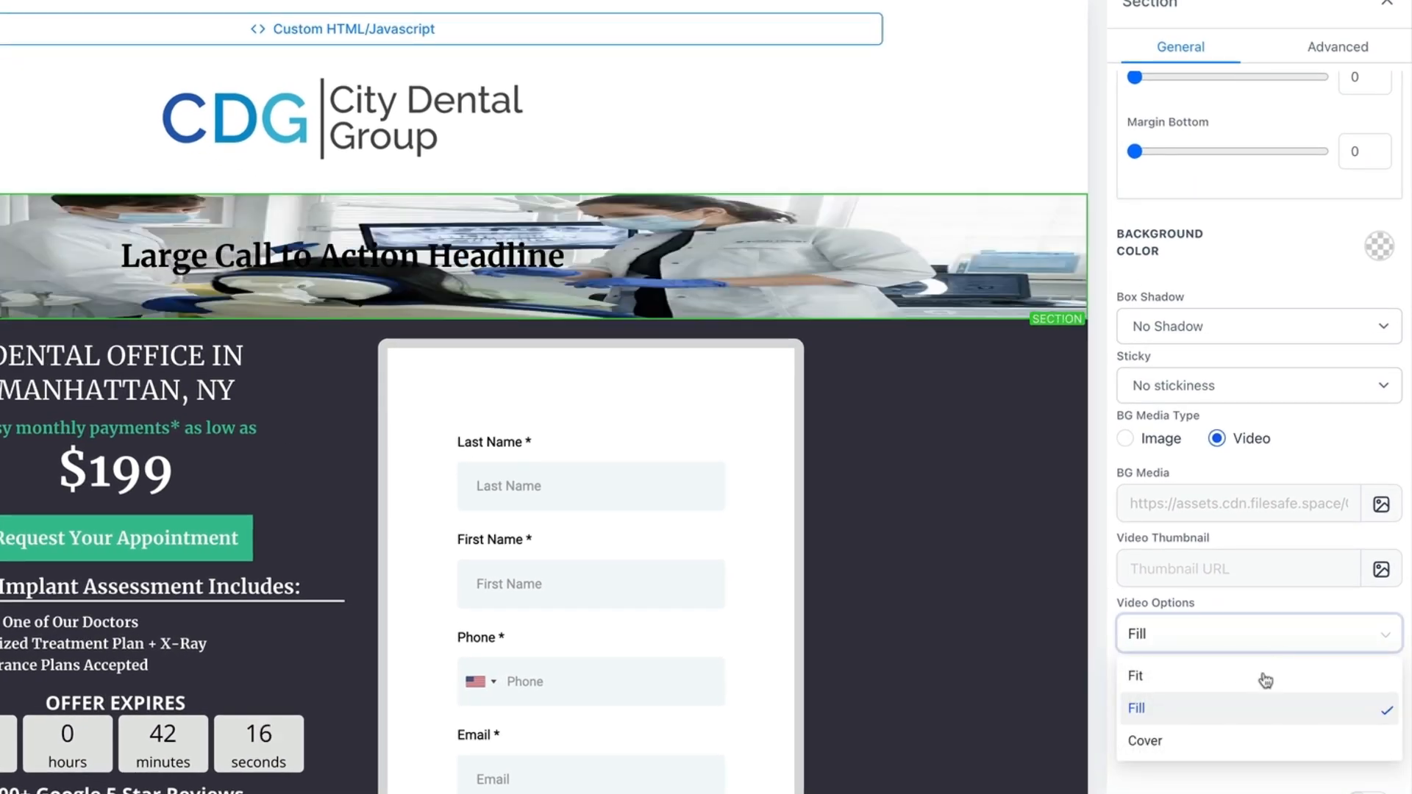
click(1254, 739)
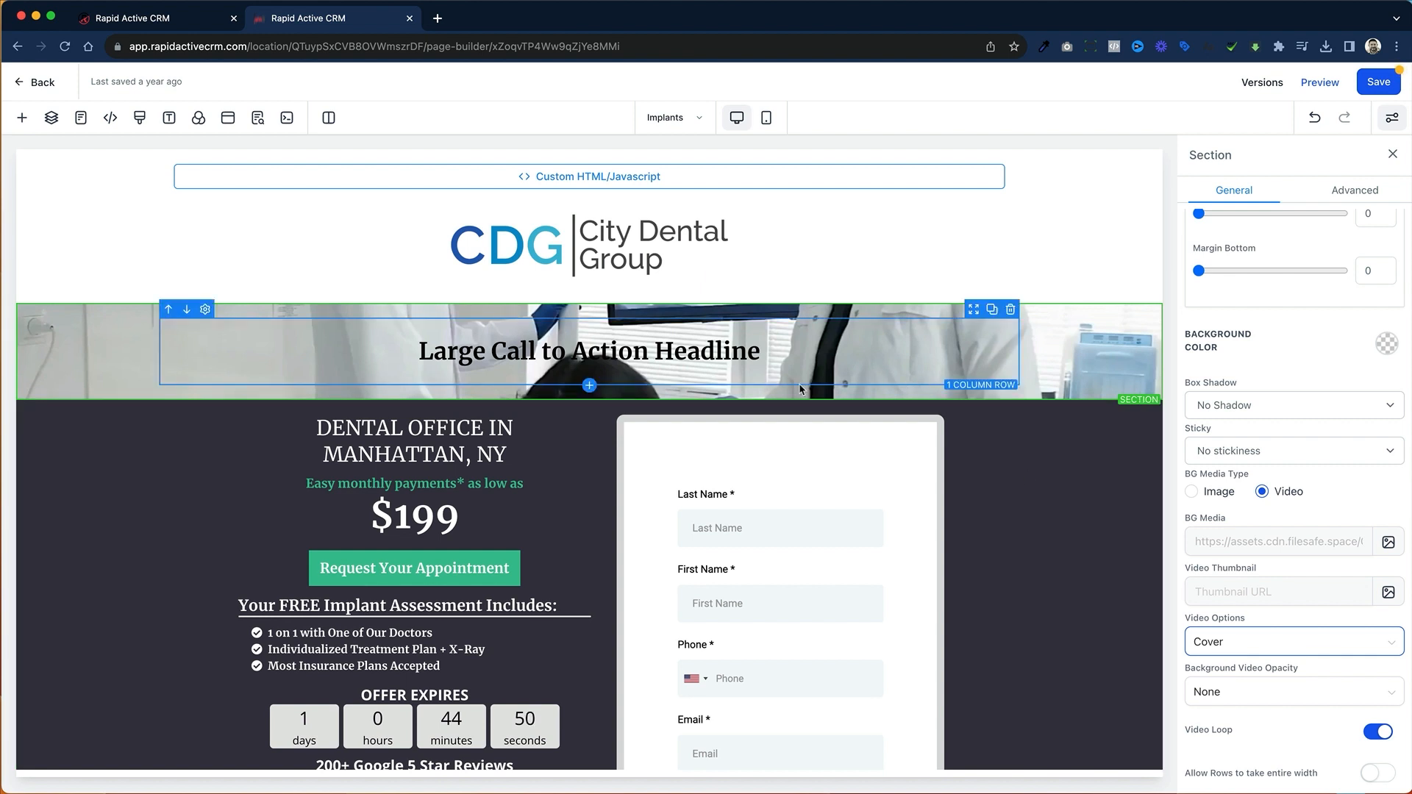
Step: Set the bold text color of the "Large Call to Action Headline" element to white
click(726, 356)
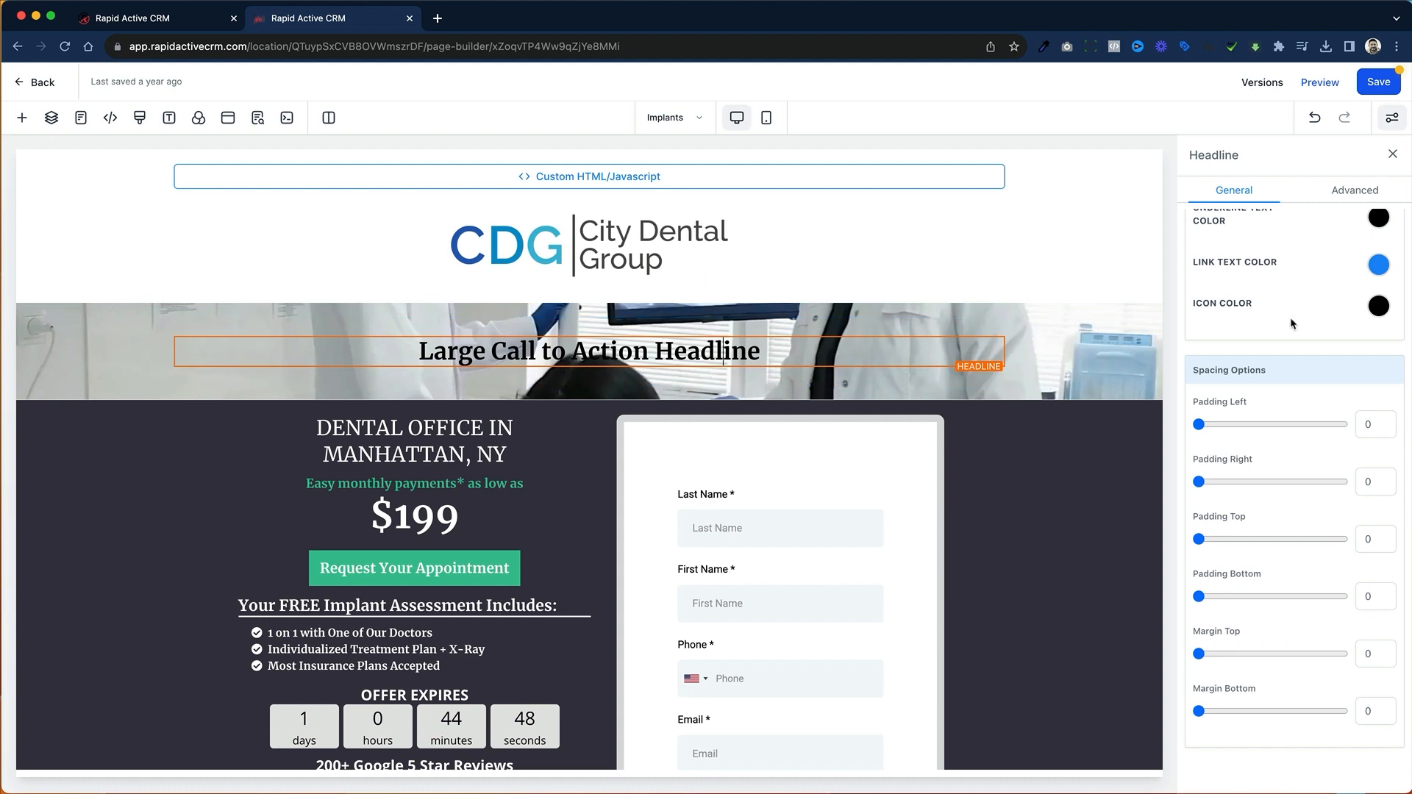
scroll(1289, 319, up, 5)
click(1380, 340)
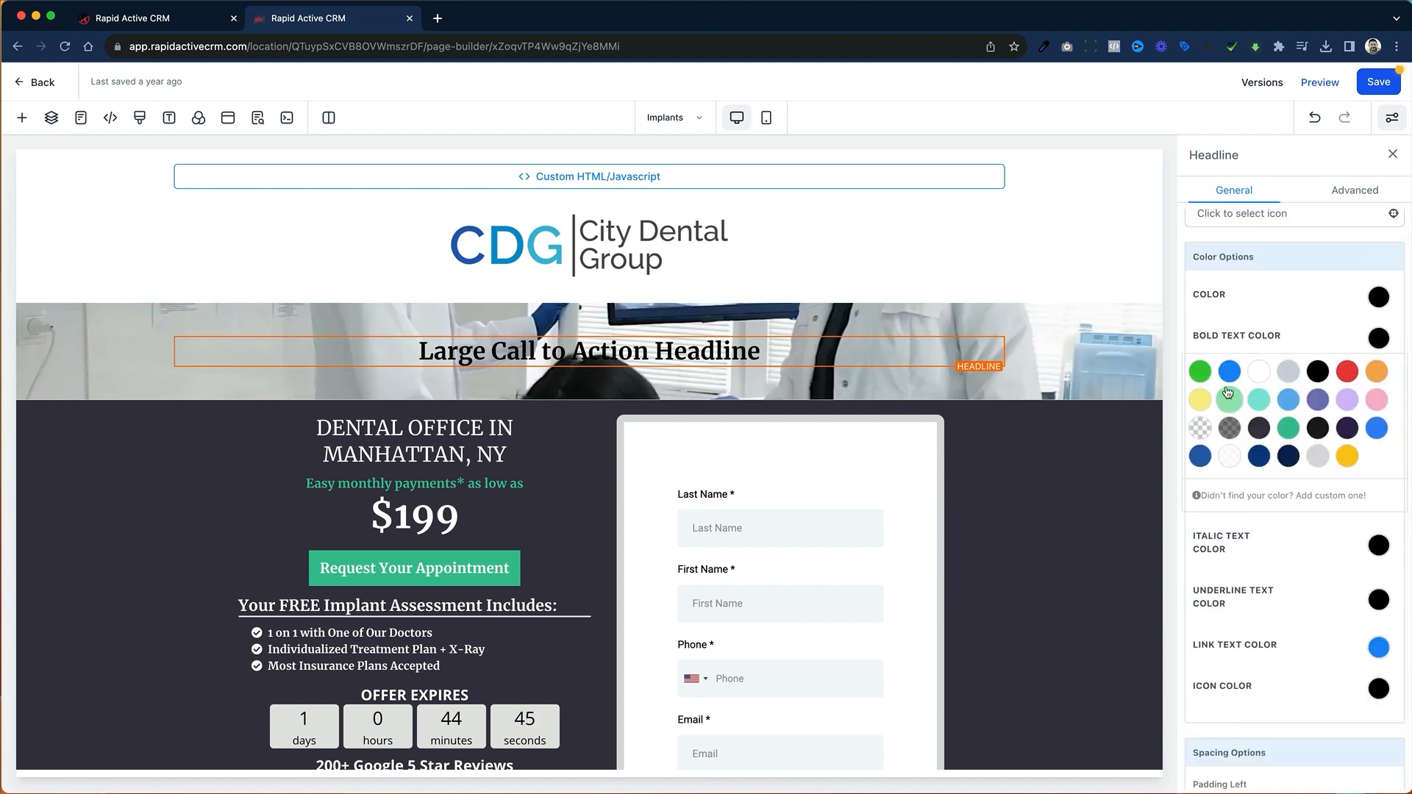
click(1260, 375)
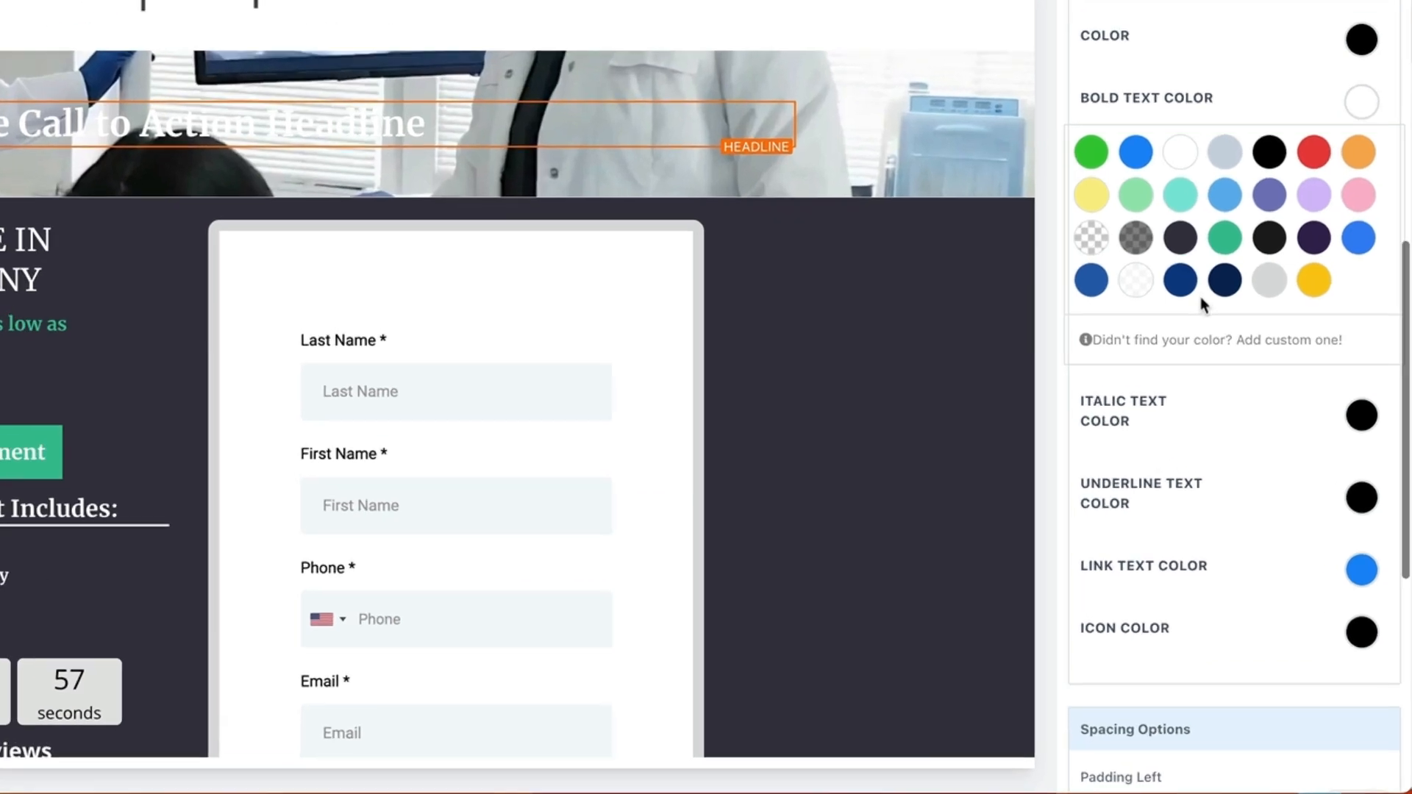
Step: Increase the headline's top and bottom padding to 200 each so the section shows more of the background video
scroll(1271, 466, down, 5)
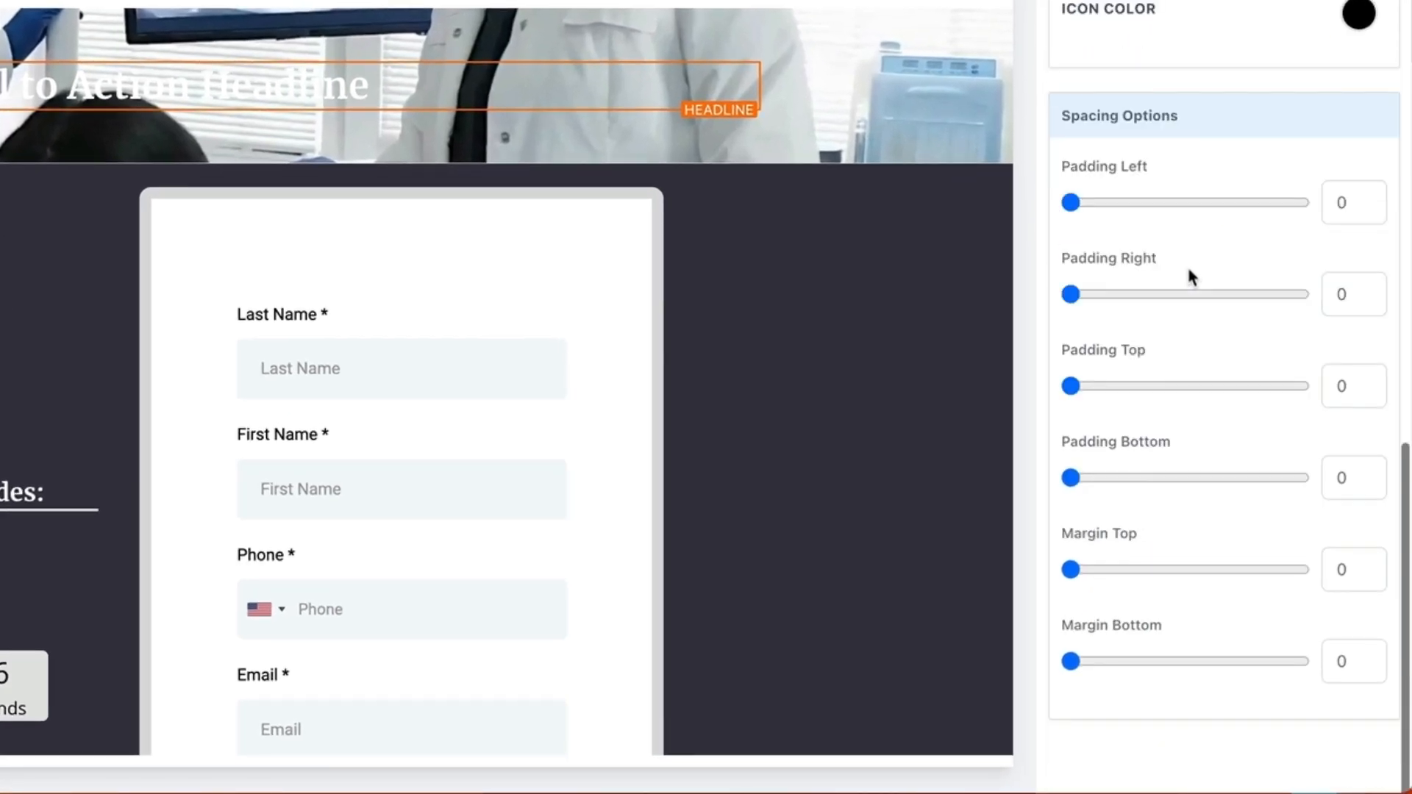
scroll(1272, 465, up, 12)
scroll(1186, 264, down, 8)
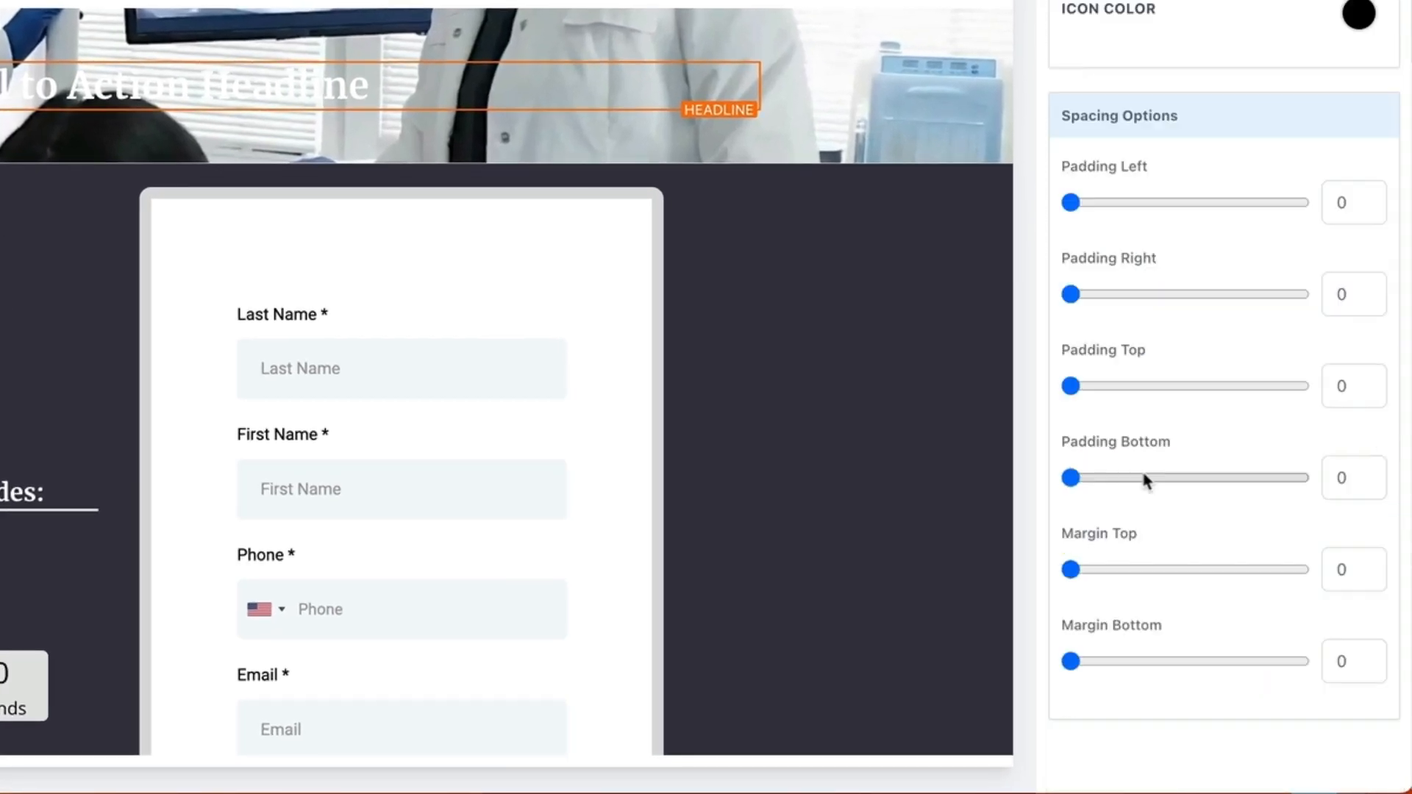
click(1336, 388)
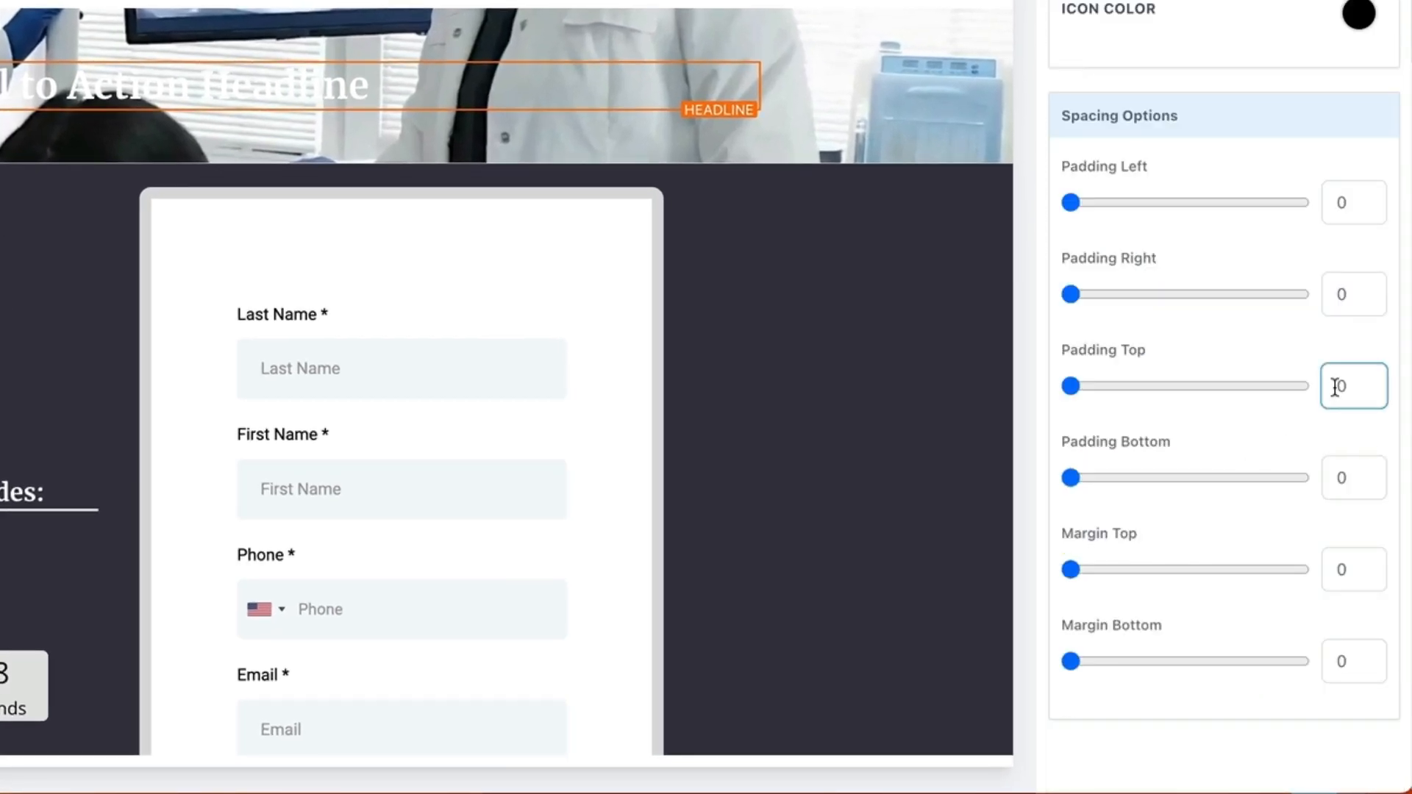
text(100)
click(1337, 478)
text(10)
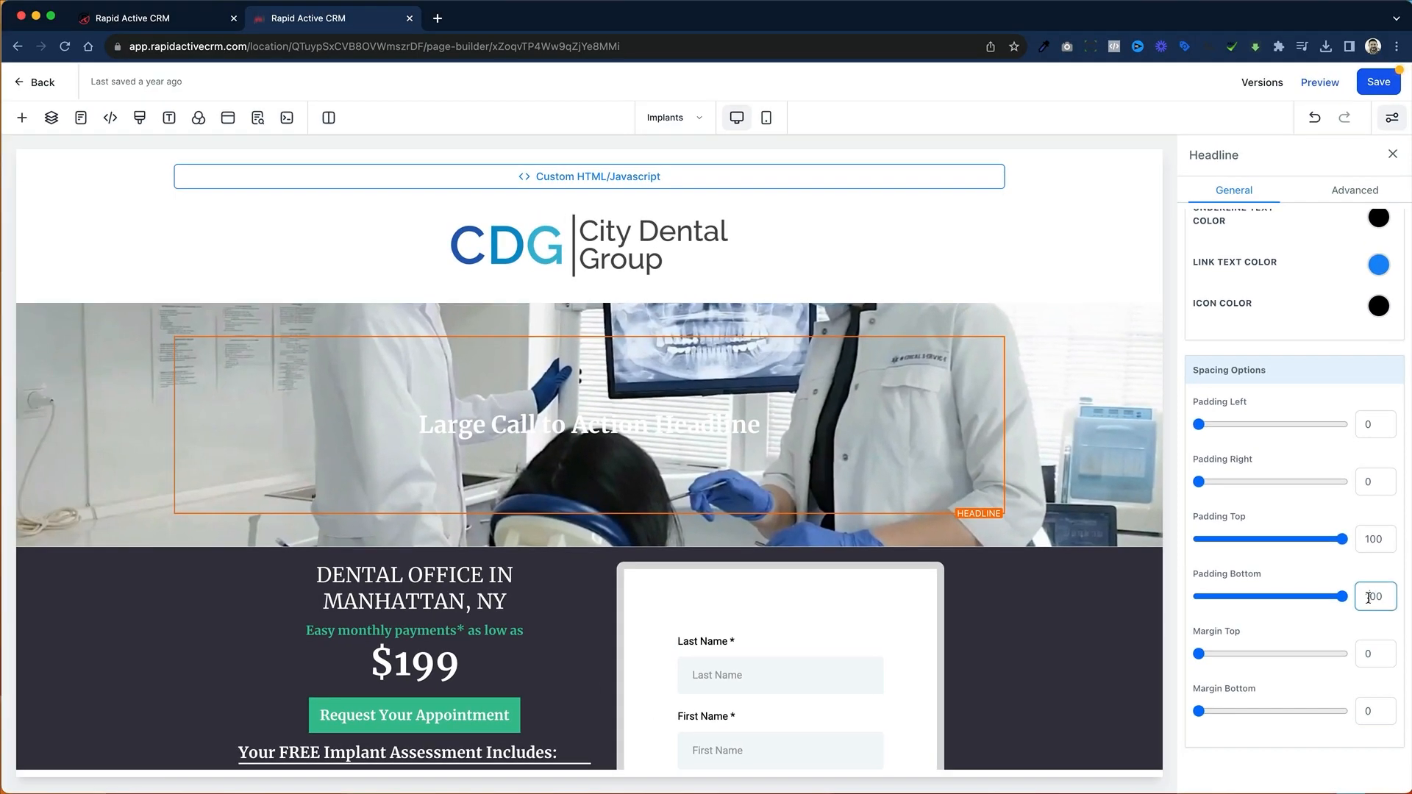
text(2)
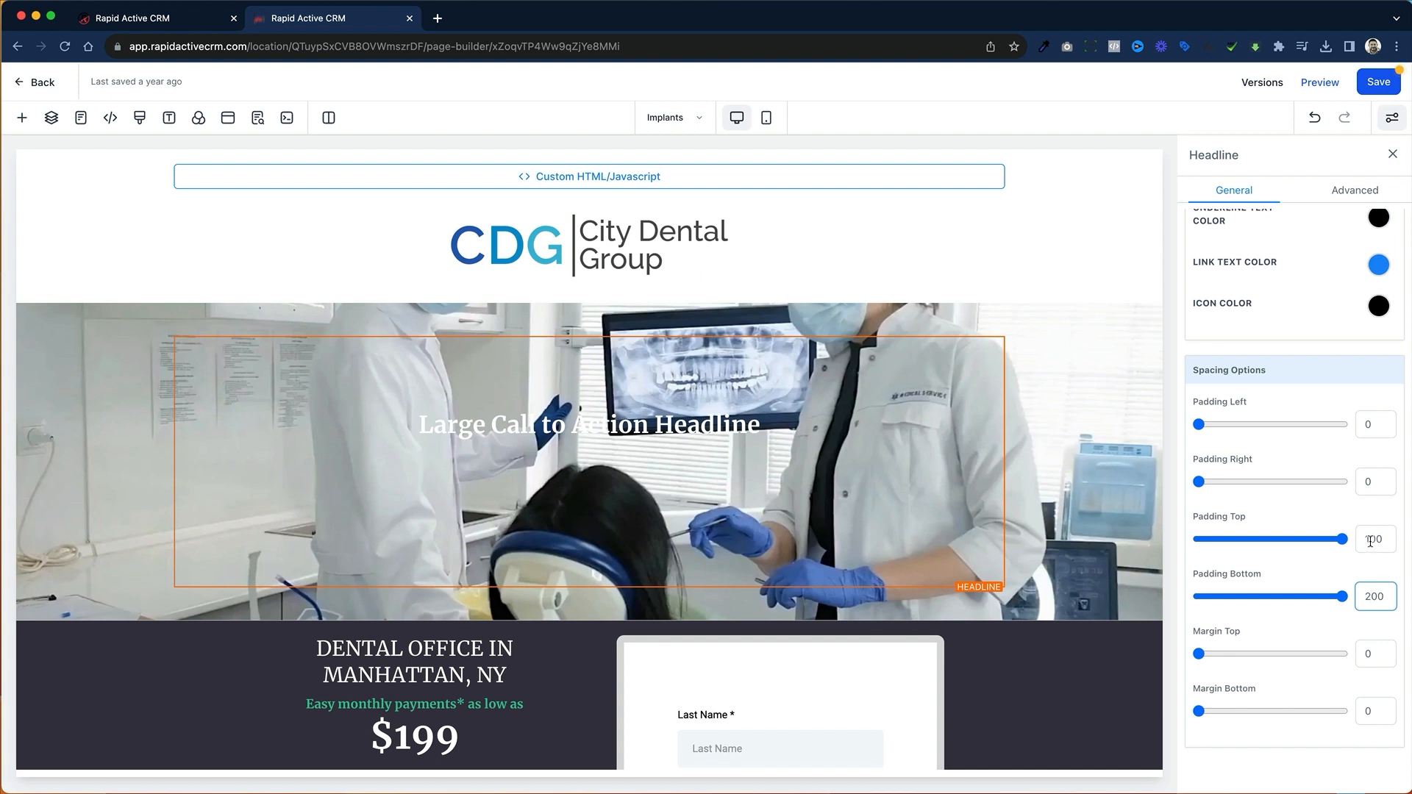
Step: Save the Implants page and open its preview
click(1150, 493)
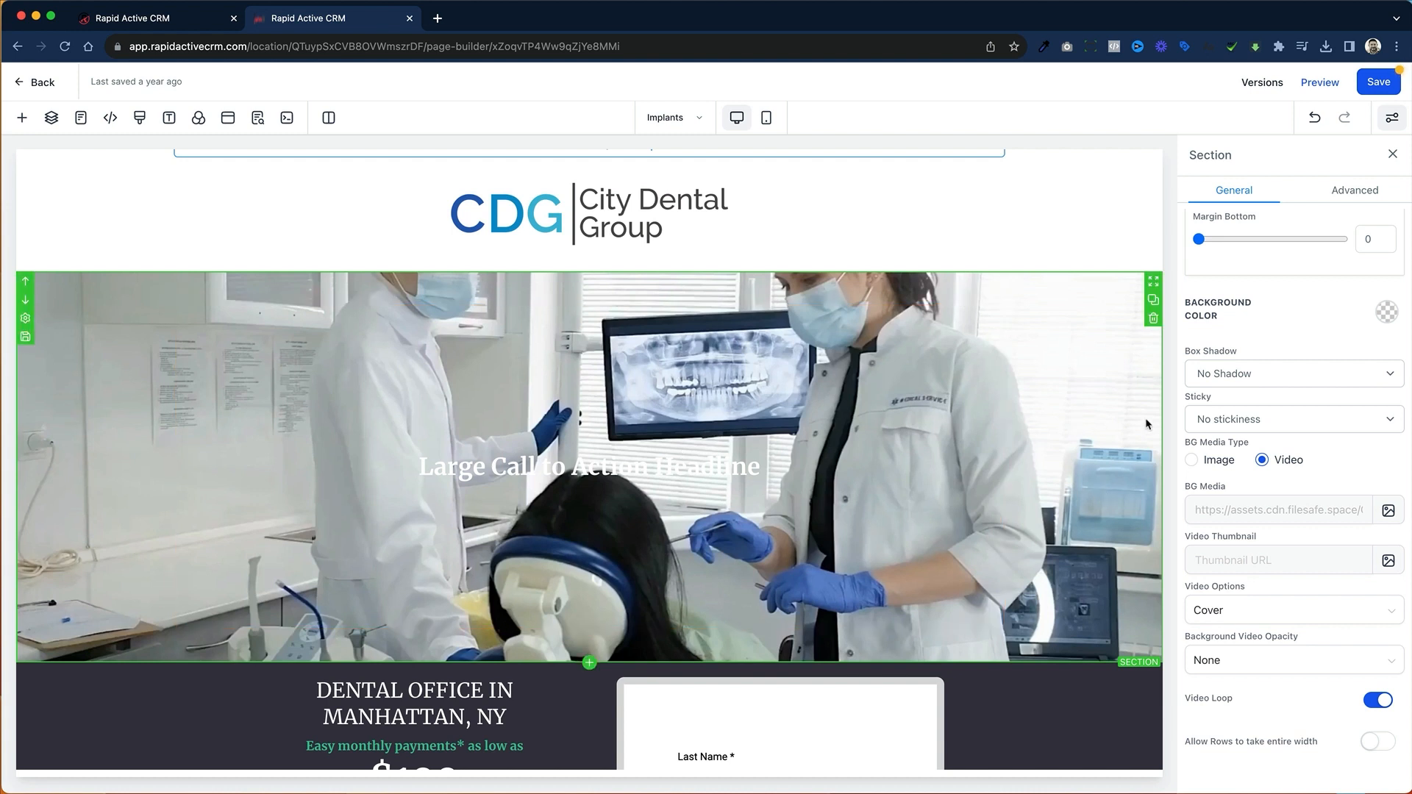
click(1377, 89)
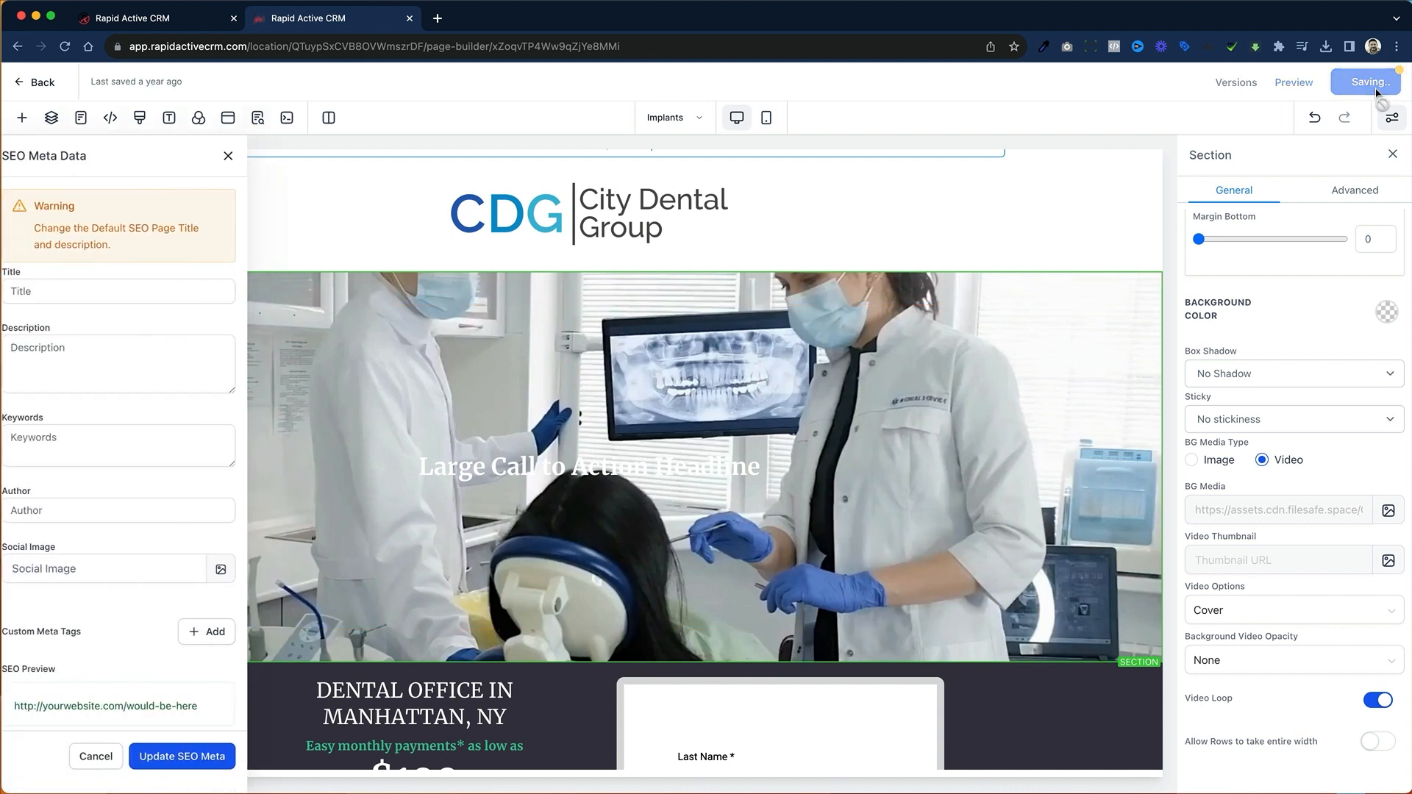
click(1320, 83)
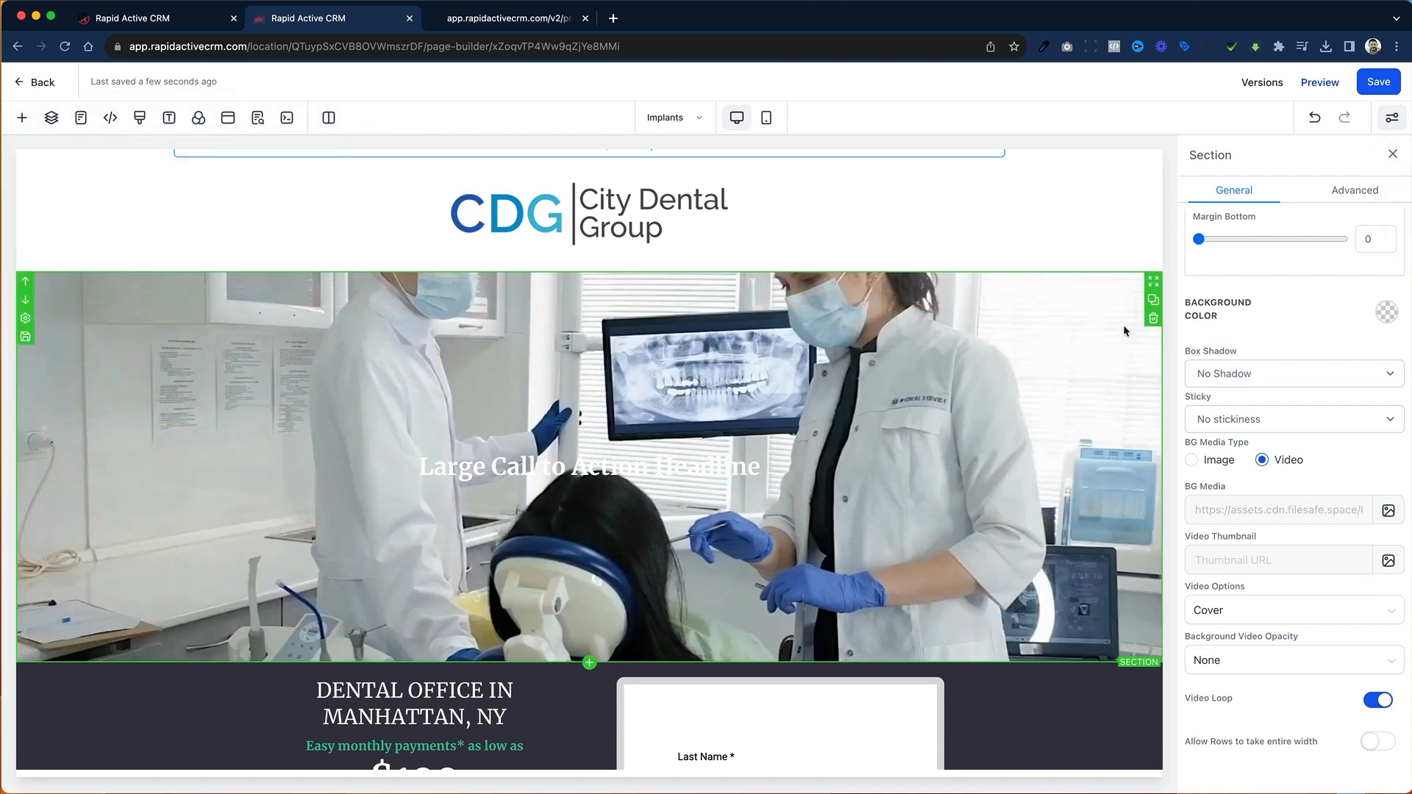
Step: Delete the background-video section and insert a new Full Width section in its place above the dark offer section
click(1154, 321)
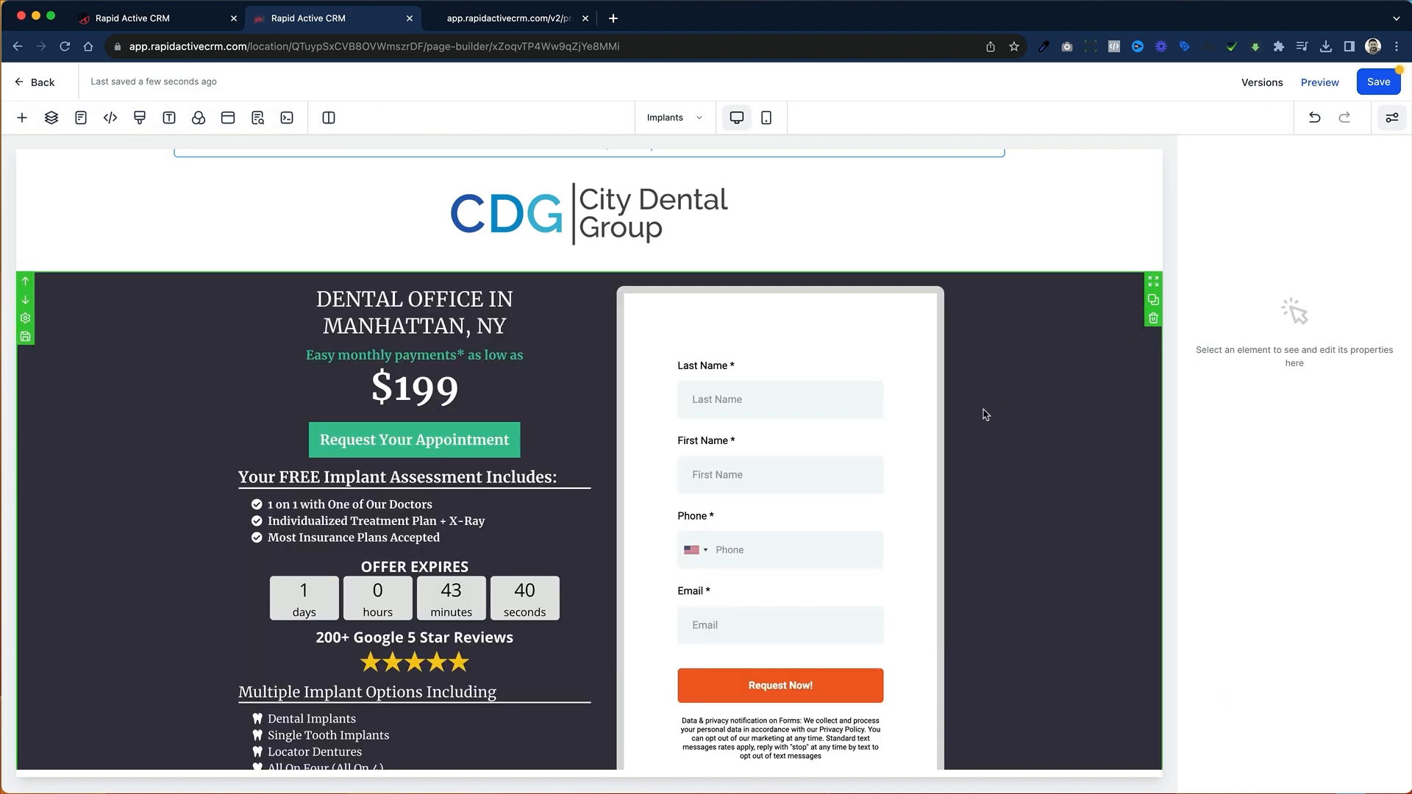
click(22, 122)
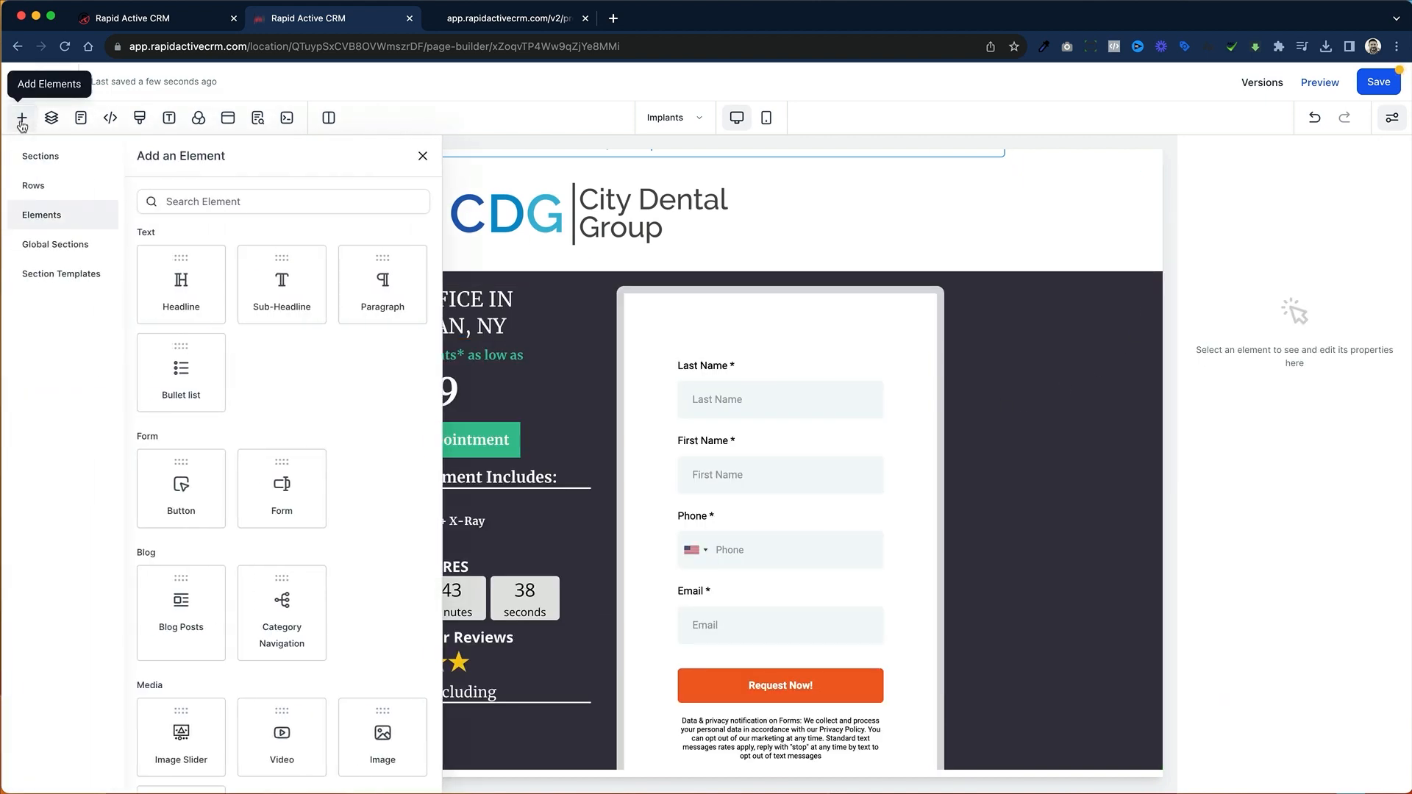
click(39, 155)
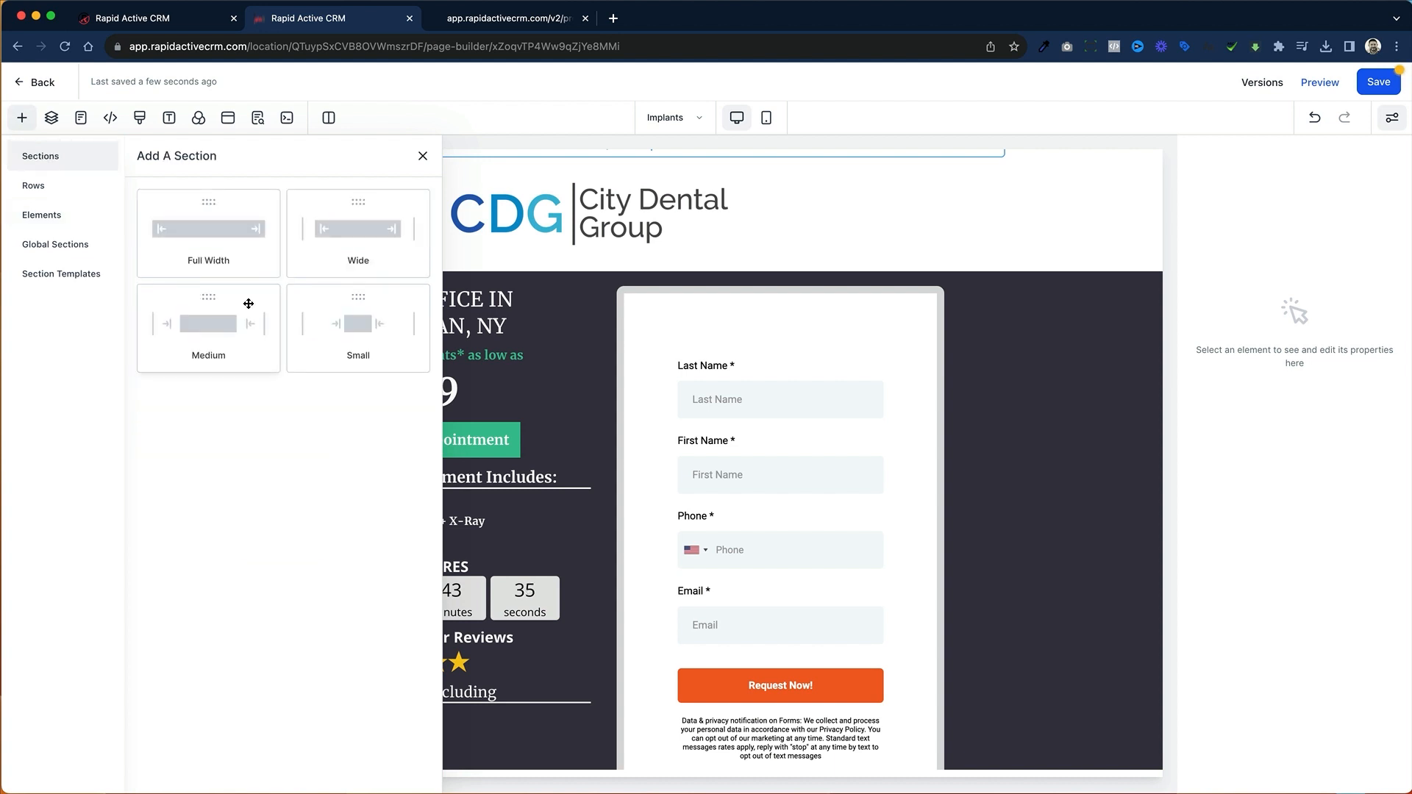
drag(251, 248, 726, 331)
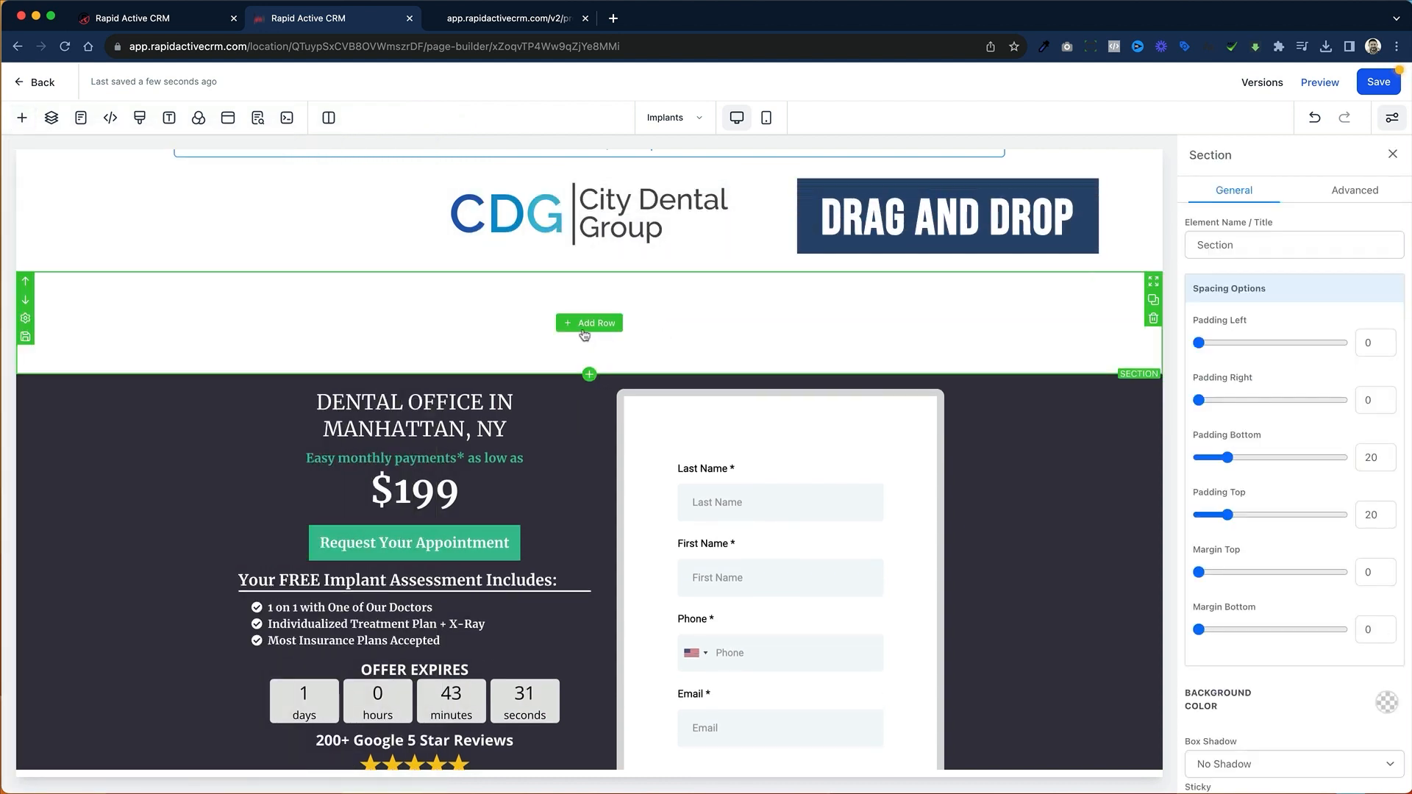
Step: Add a 1 Column row to the new section and place an Image Slider element in it
click(583, 325)
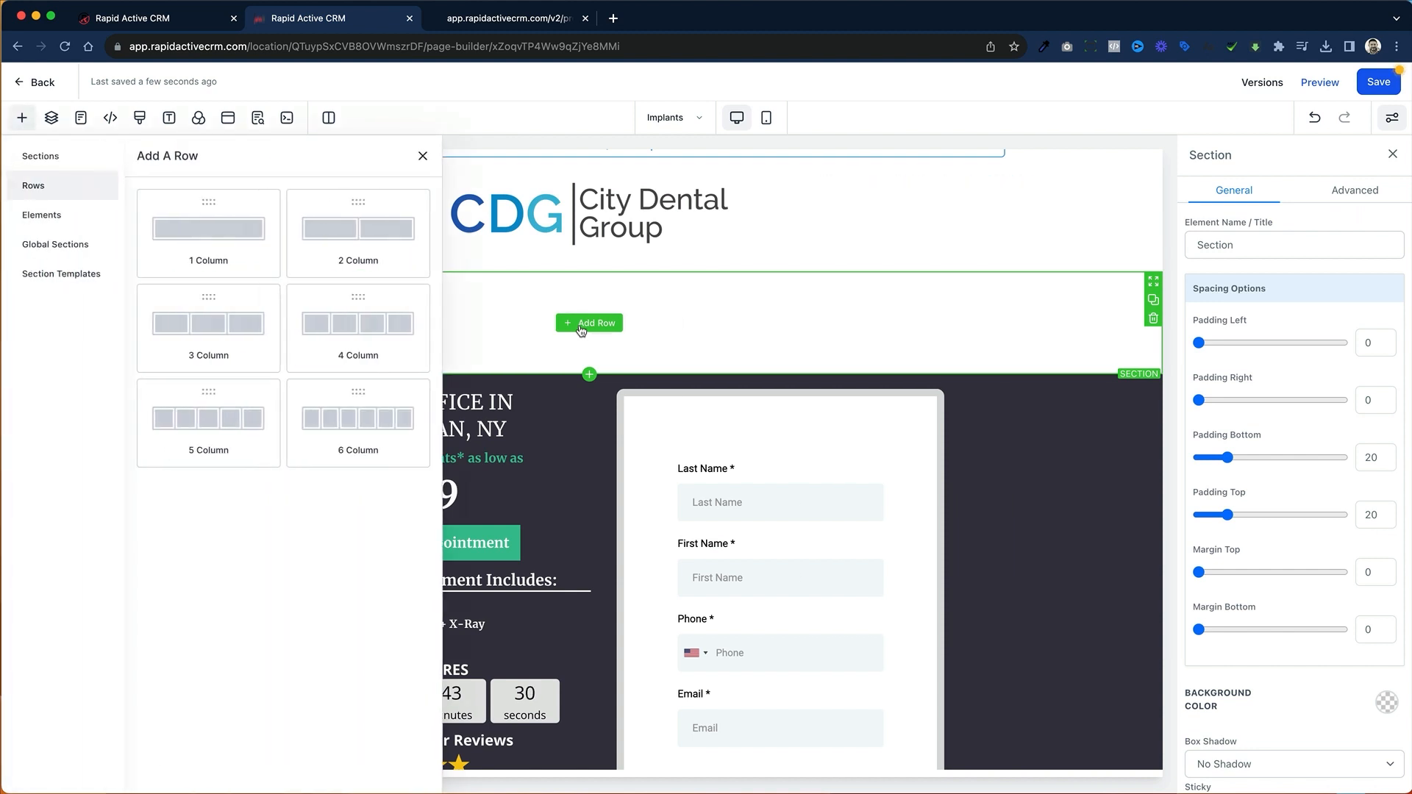
click(221, 232)
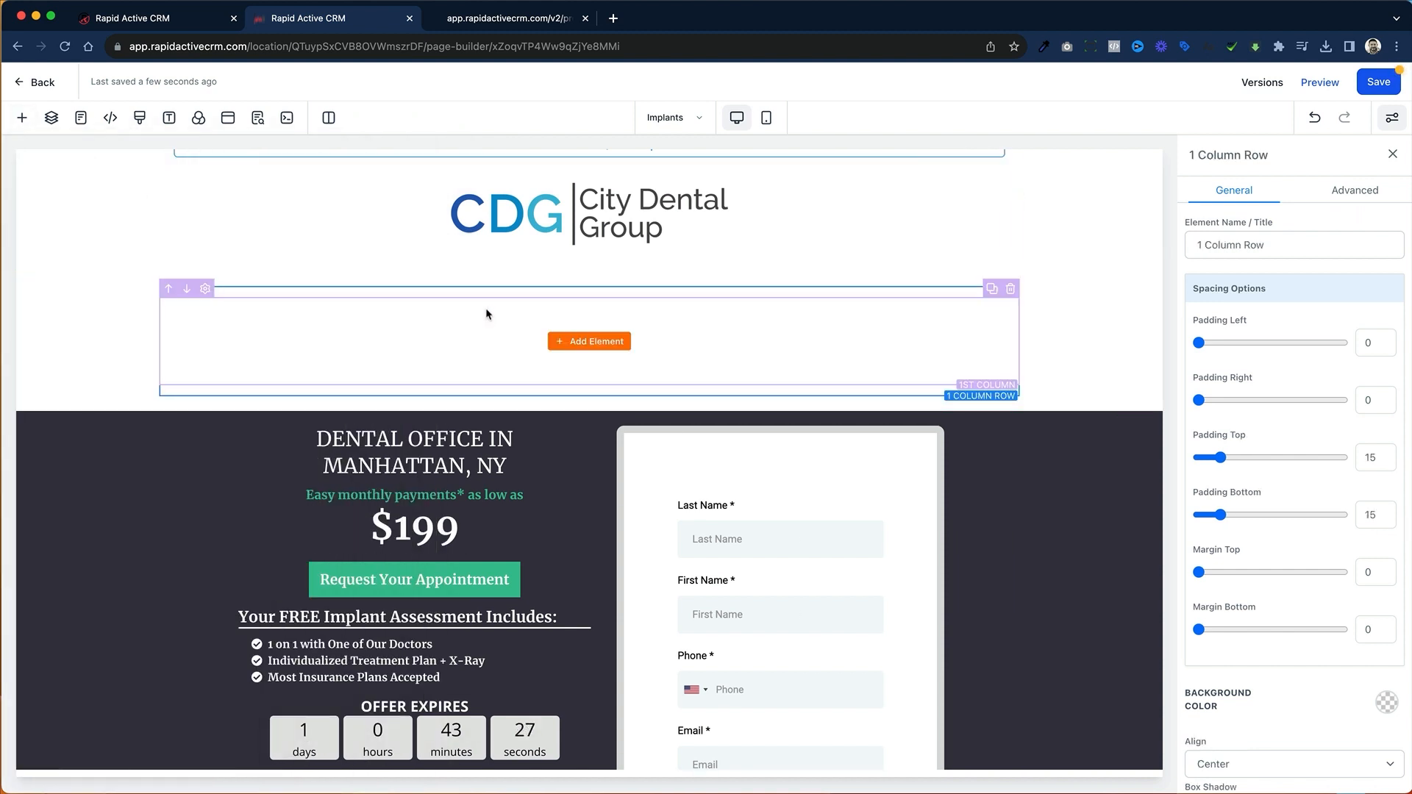
click(595, 342)
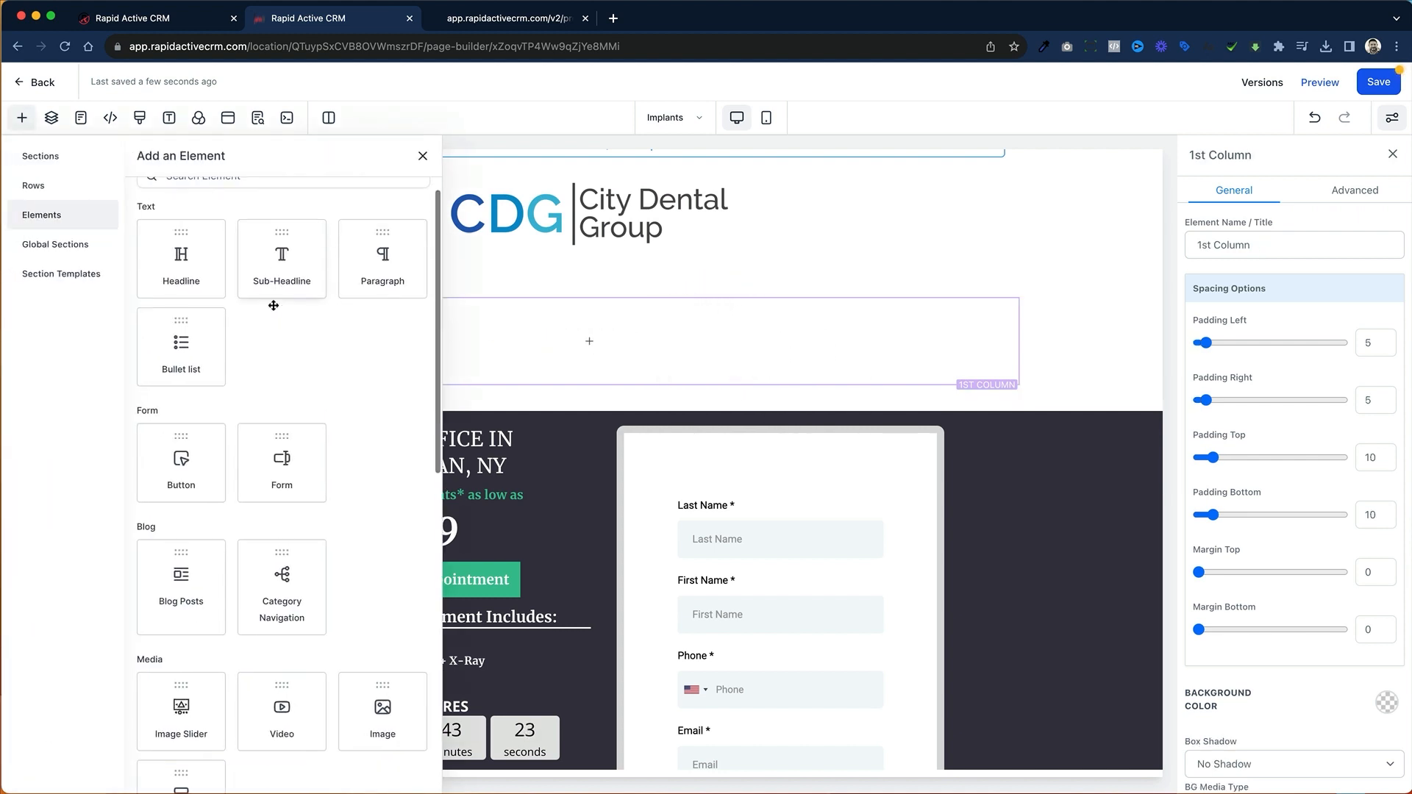
scroll(273, 306, down, 5)
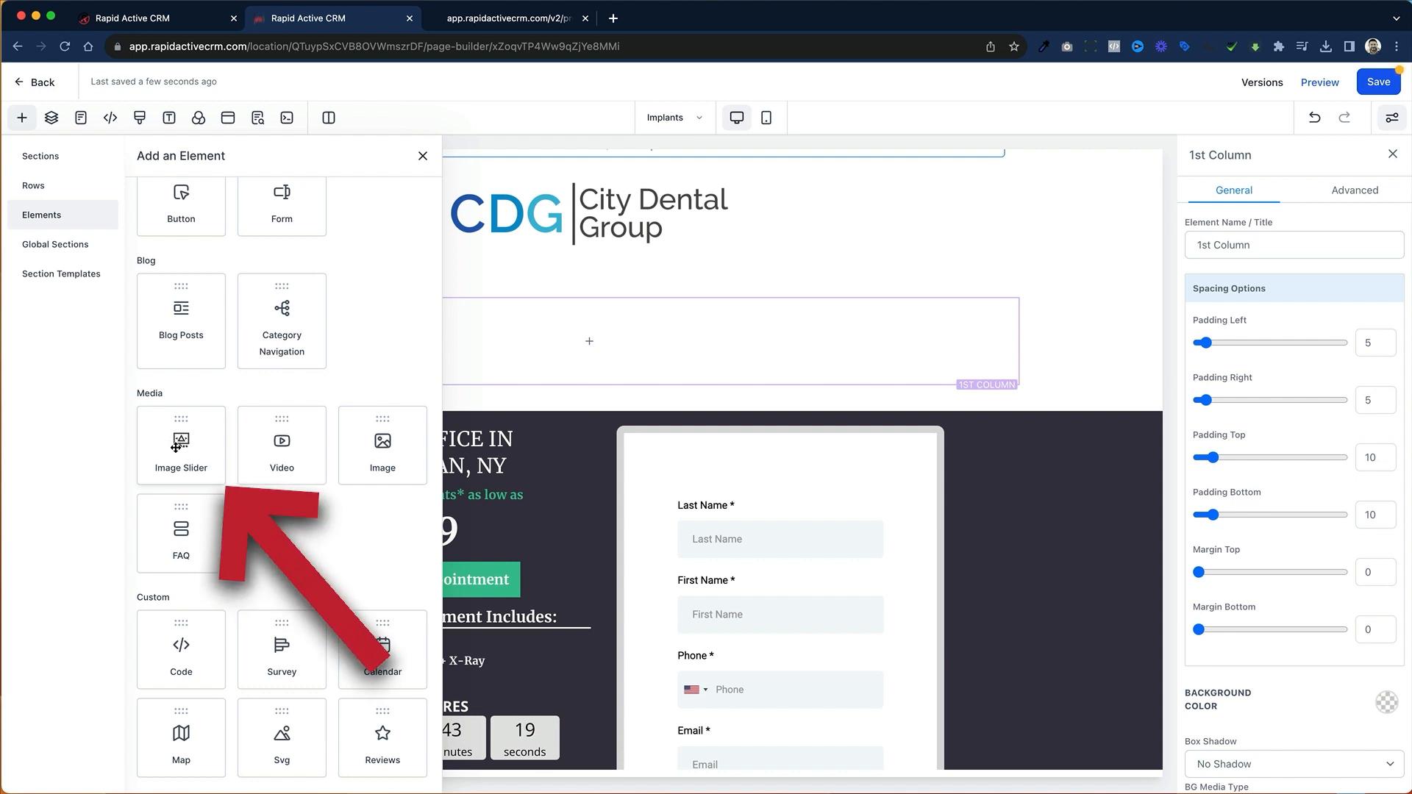
drag(181, 443, 559, 331)
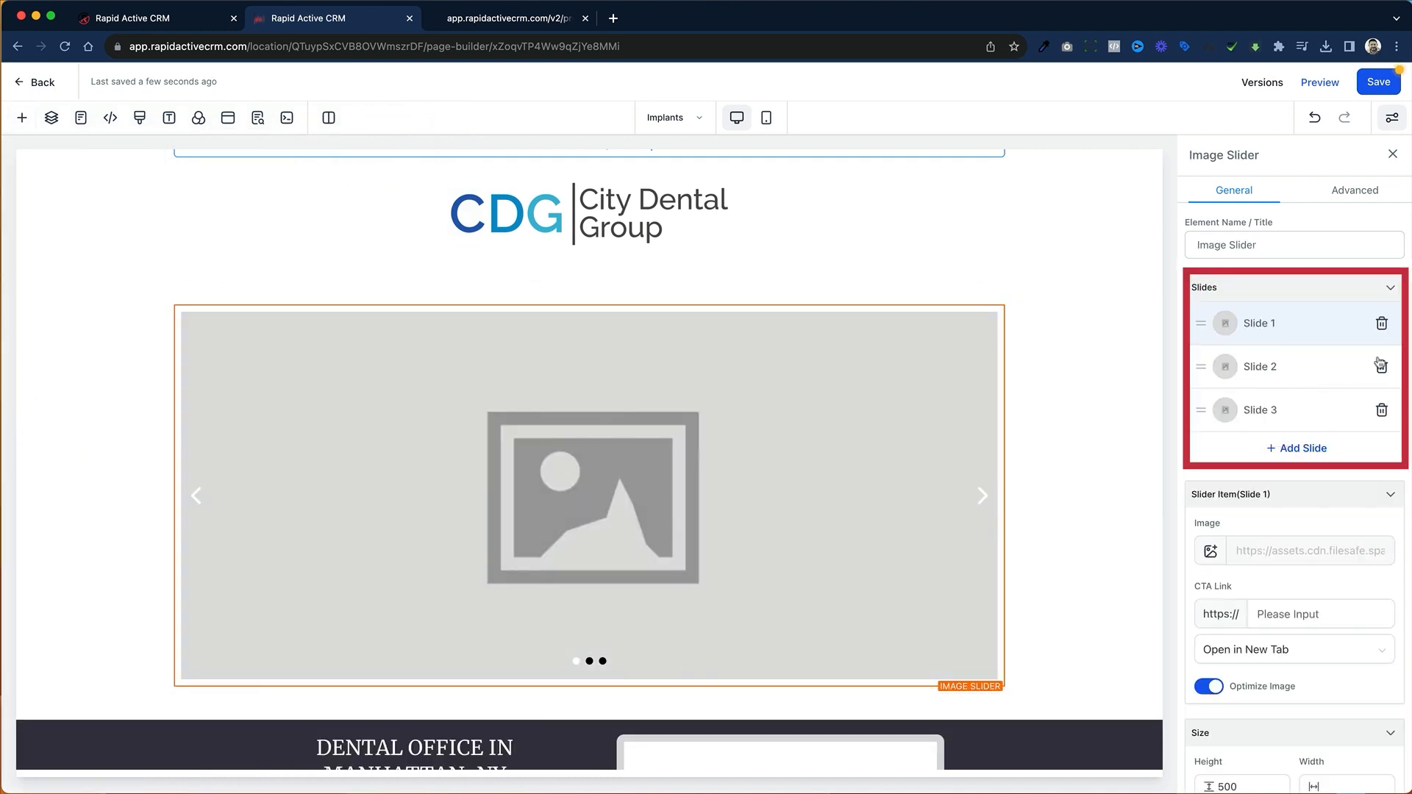
Step: Add a fourth slide to the image slider and delete it
click(1305, 449)
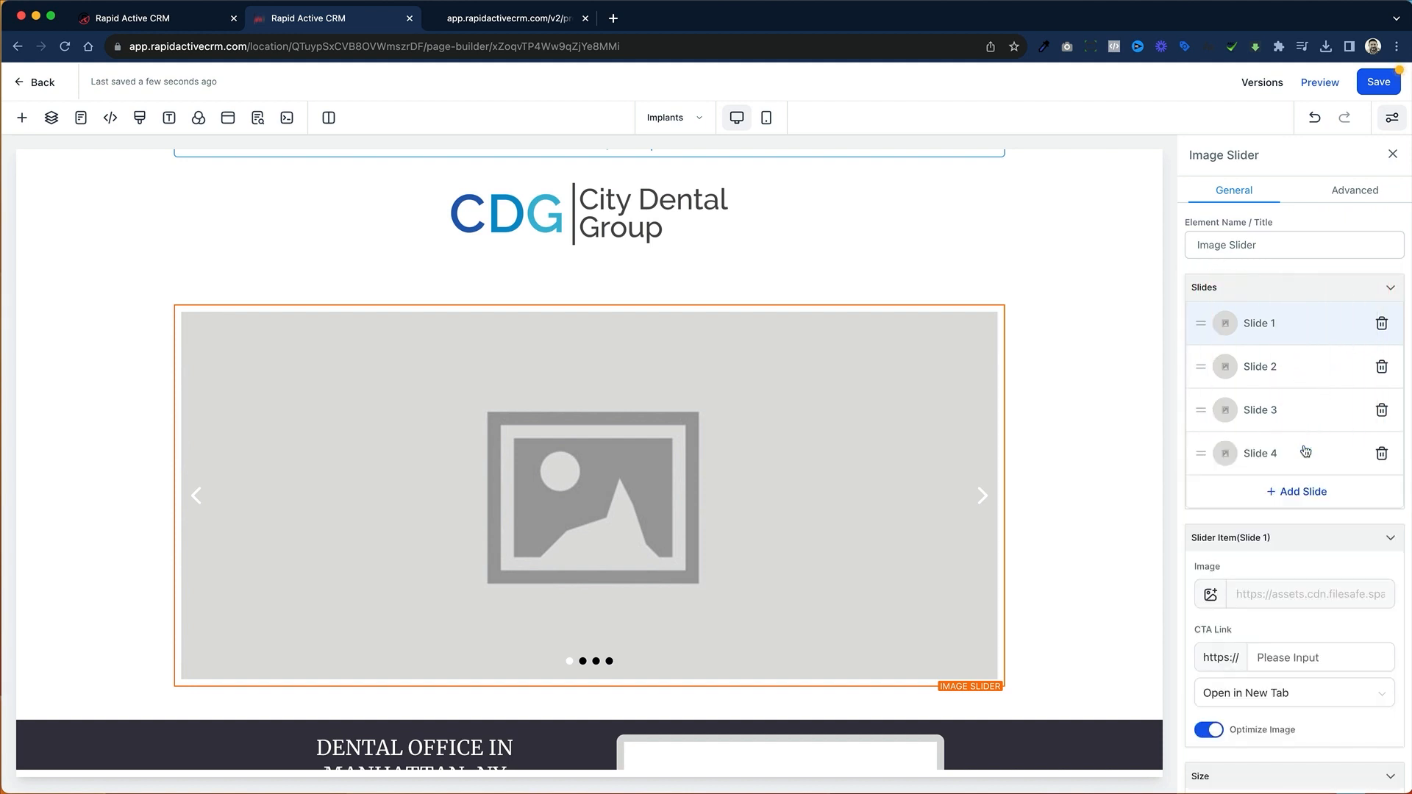
click(1382, 453)
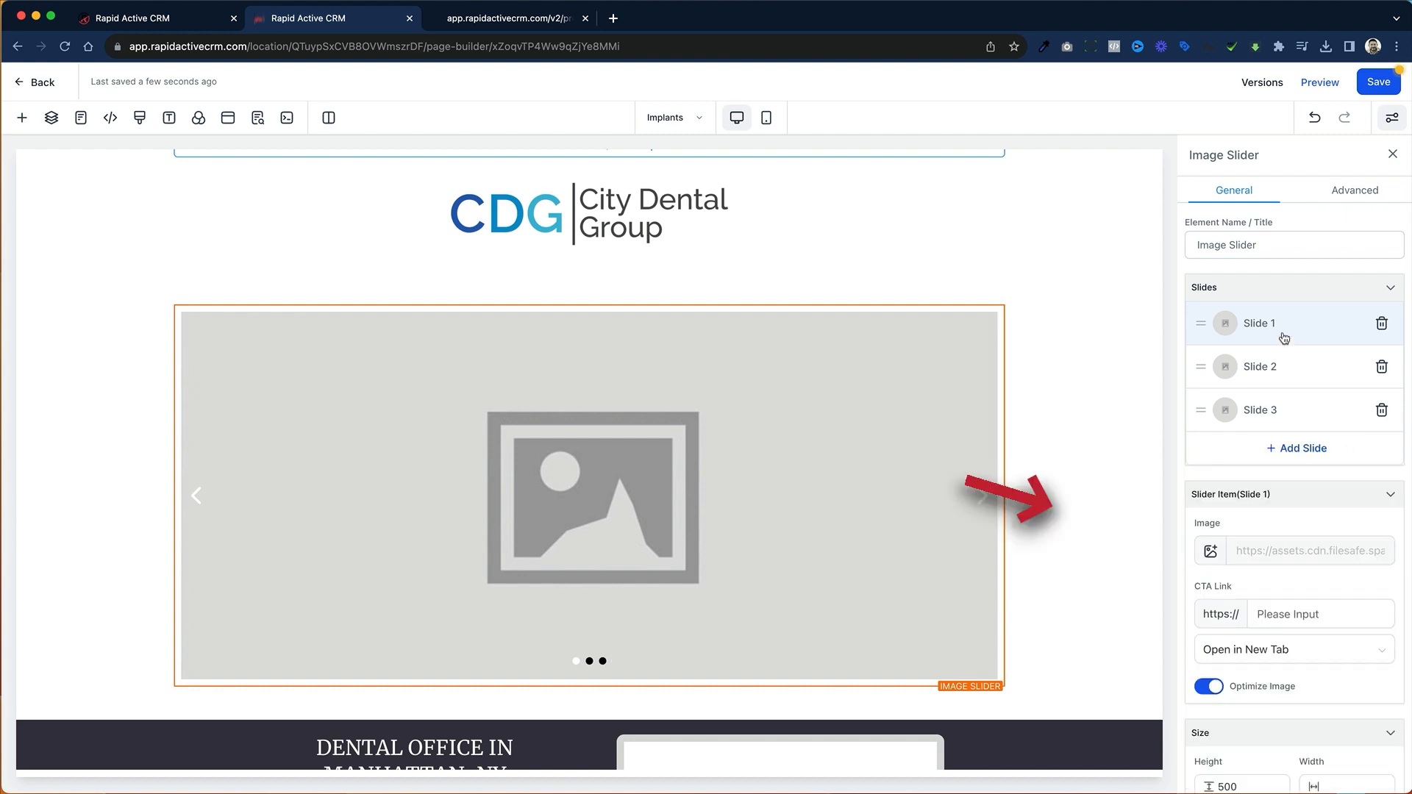
Step: Upload Dental 1.jpg, Dental 2.jpg and Dental 3.jpg from the Downloads folder and use Dental 1.jpg as the image of Slide 1
click(1212, 551)
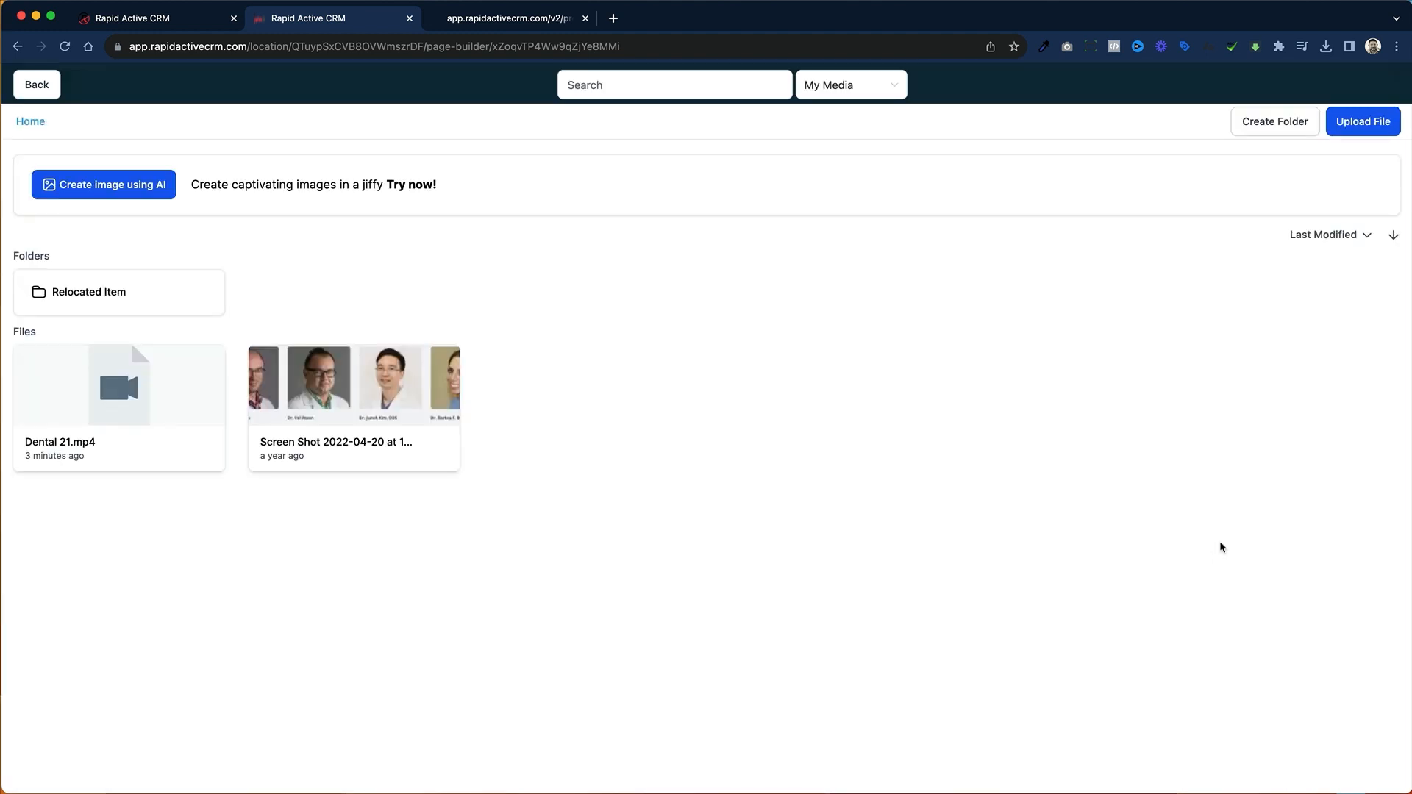
click(1366, 130)
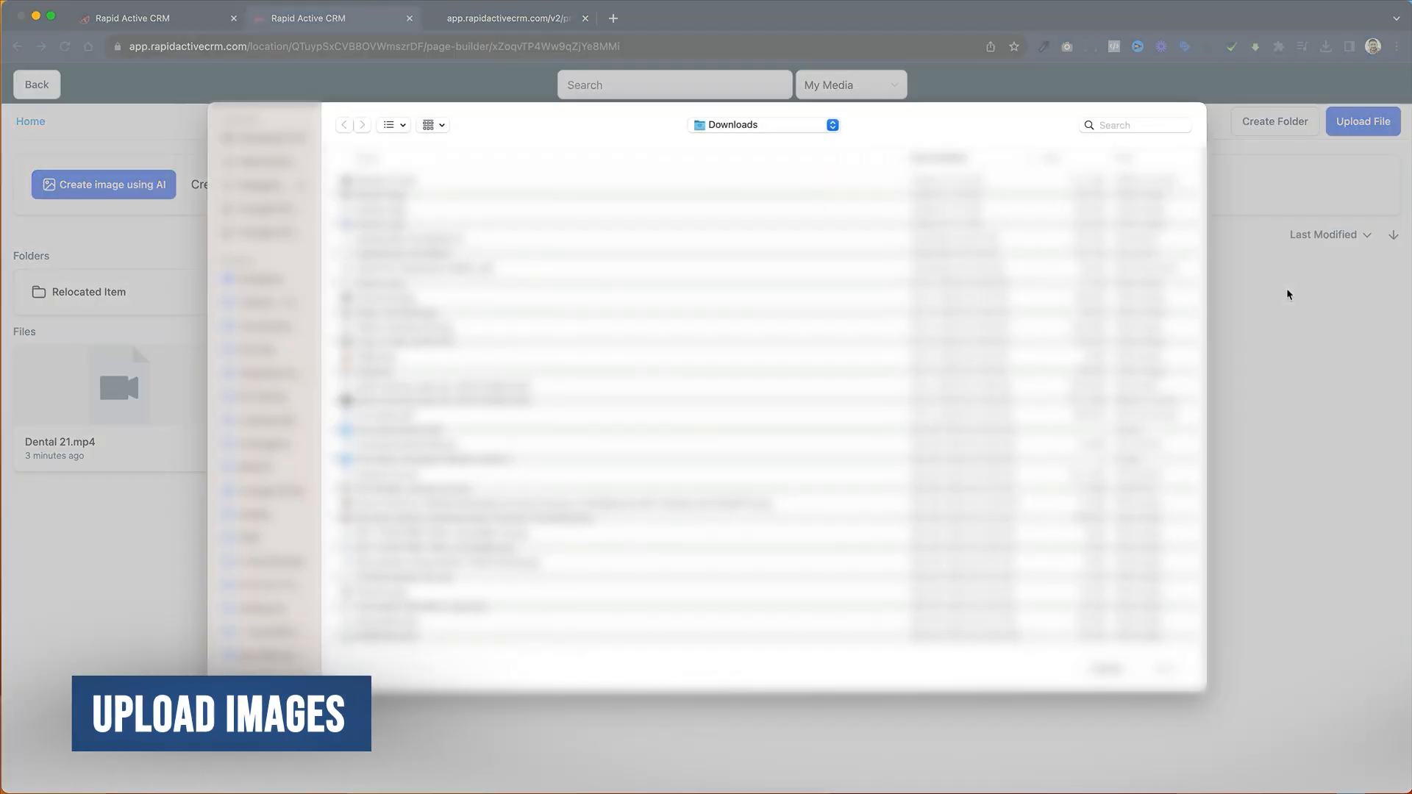
click(471, 225)
shift+click(442, 196)
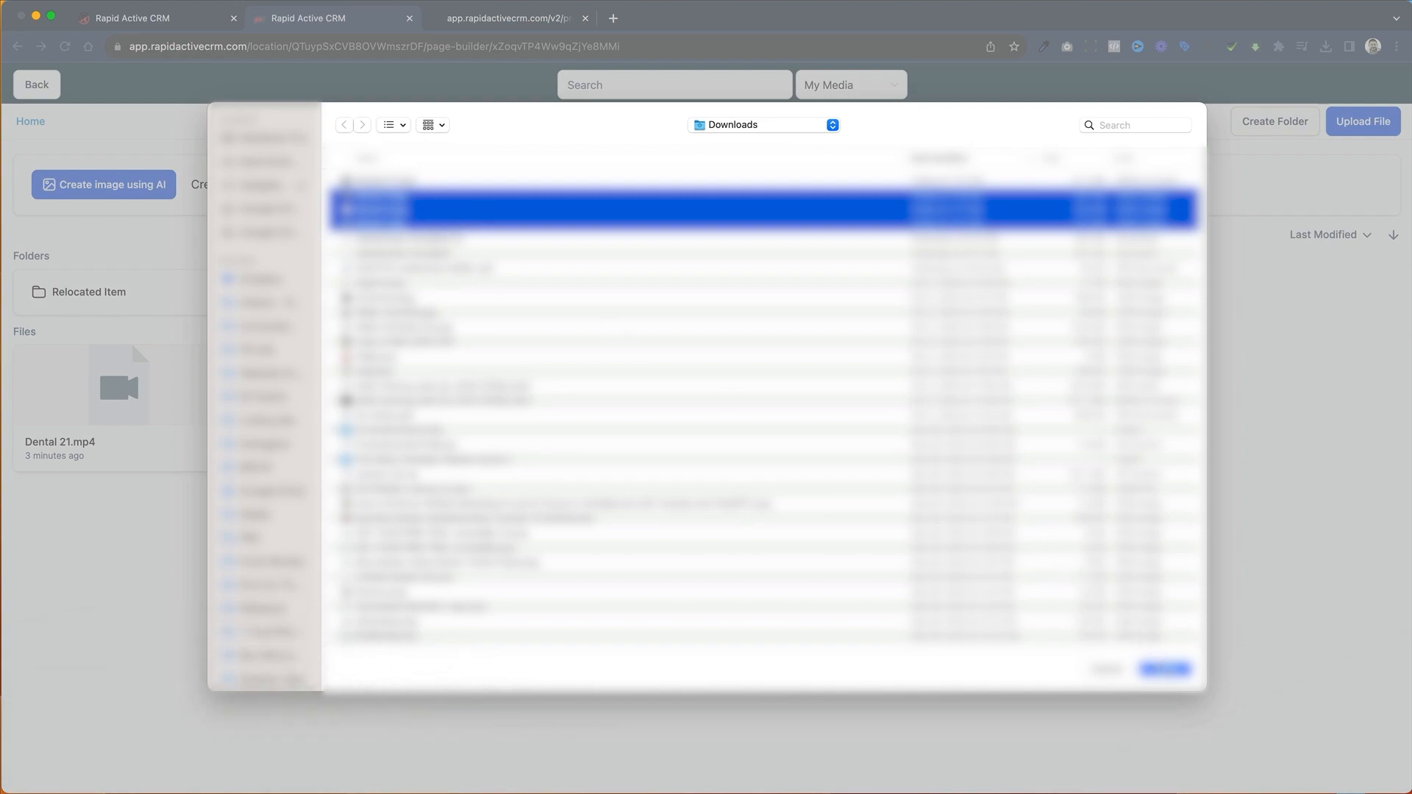
click(1166, 669)
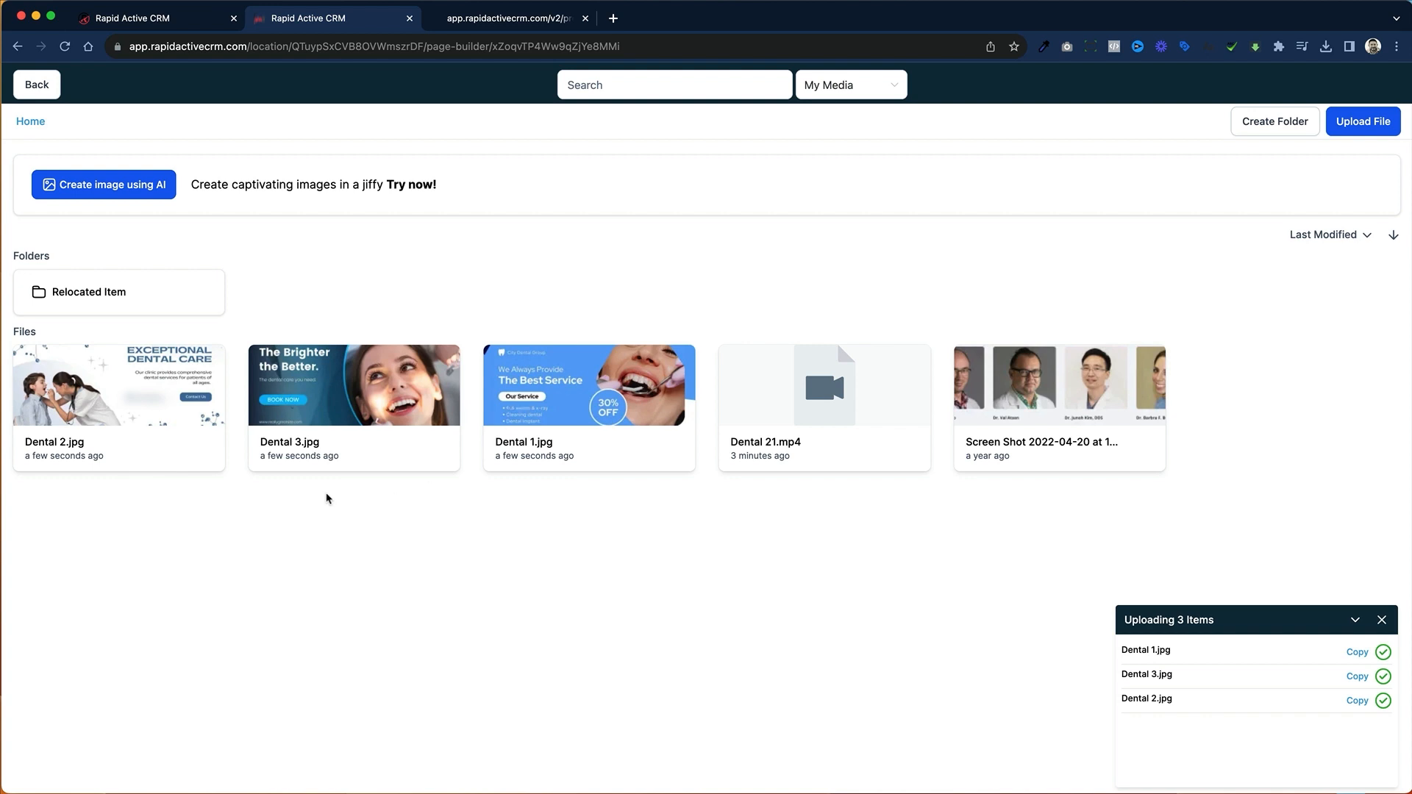
click(523, 404)
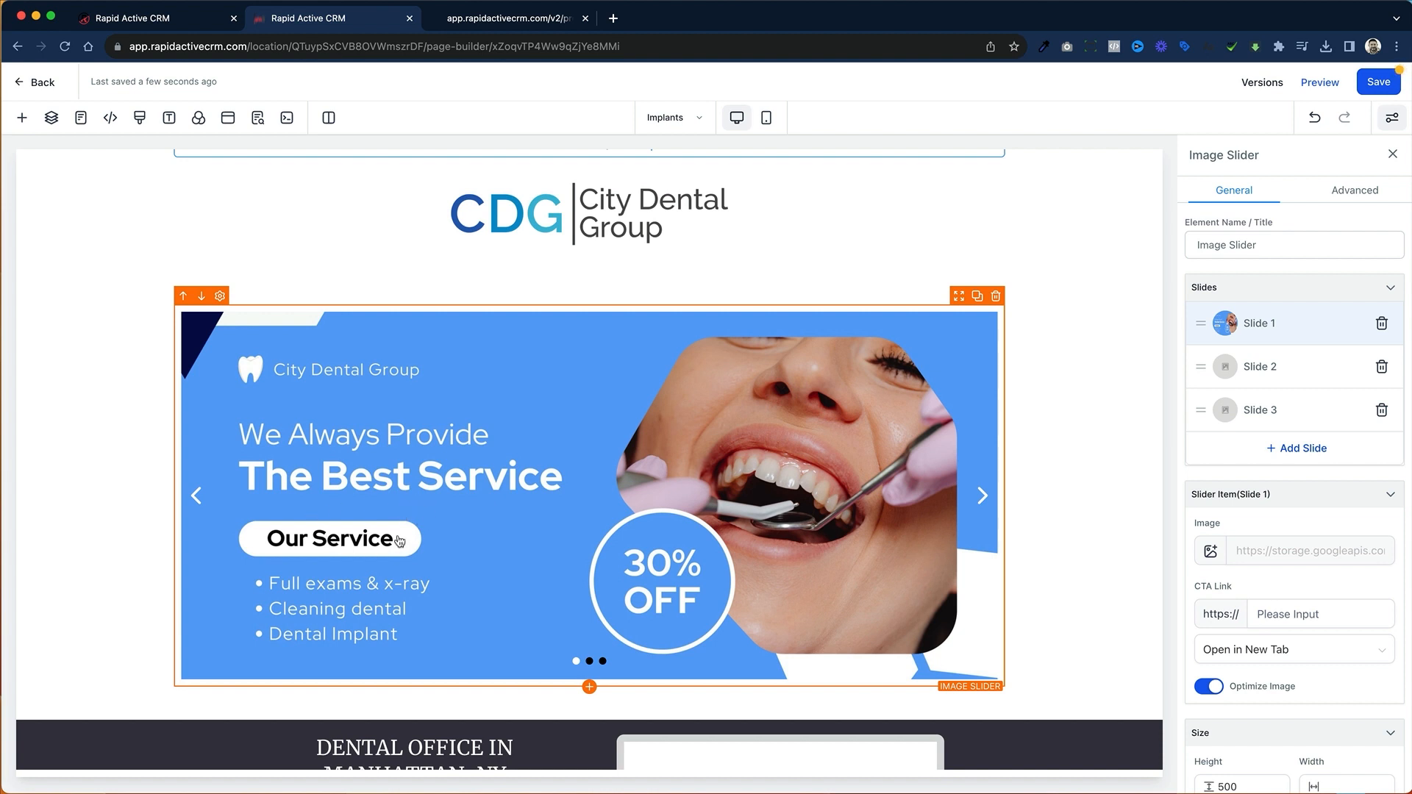
Step: Set Slide 1's CTA link to google.com and make it open in a new tab
click(1289, 622)
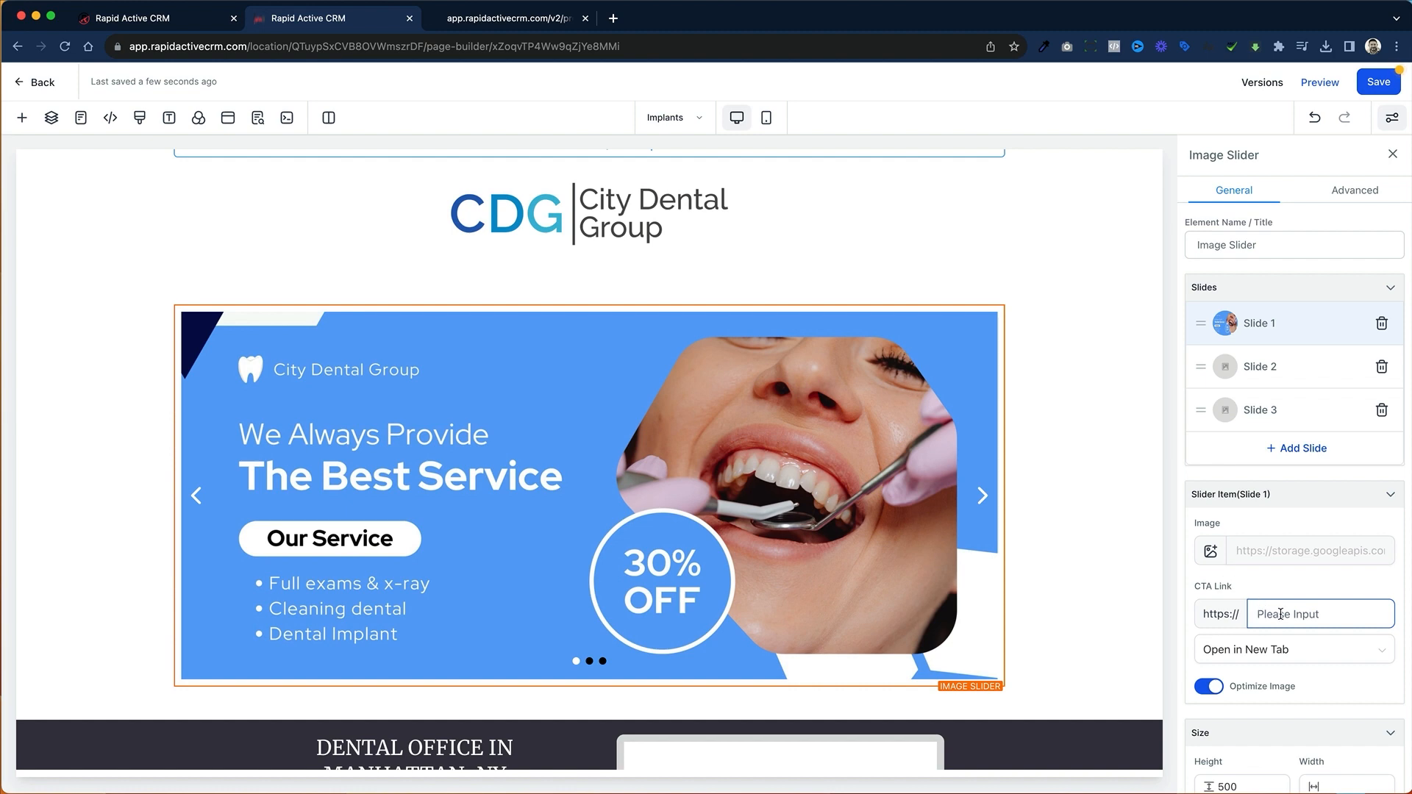
text(google.com)
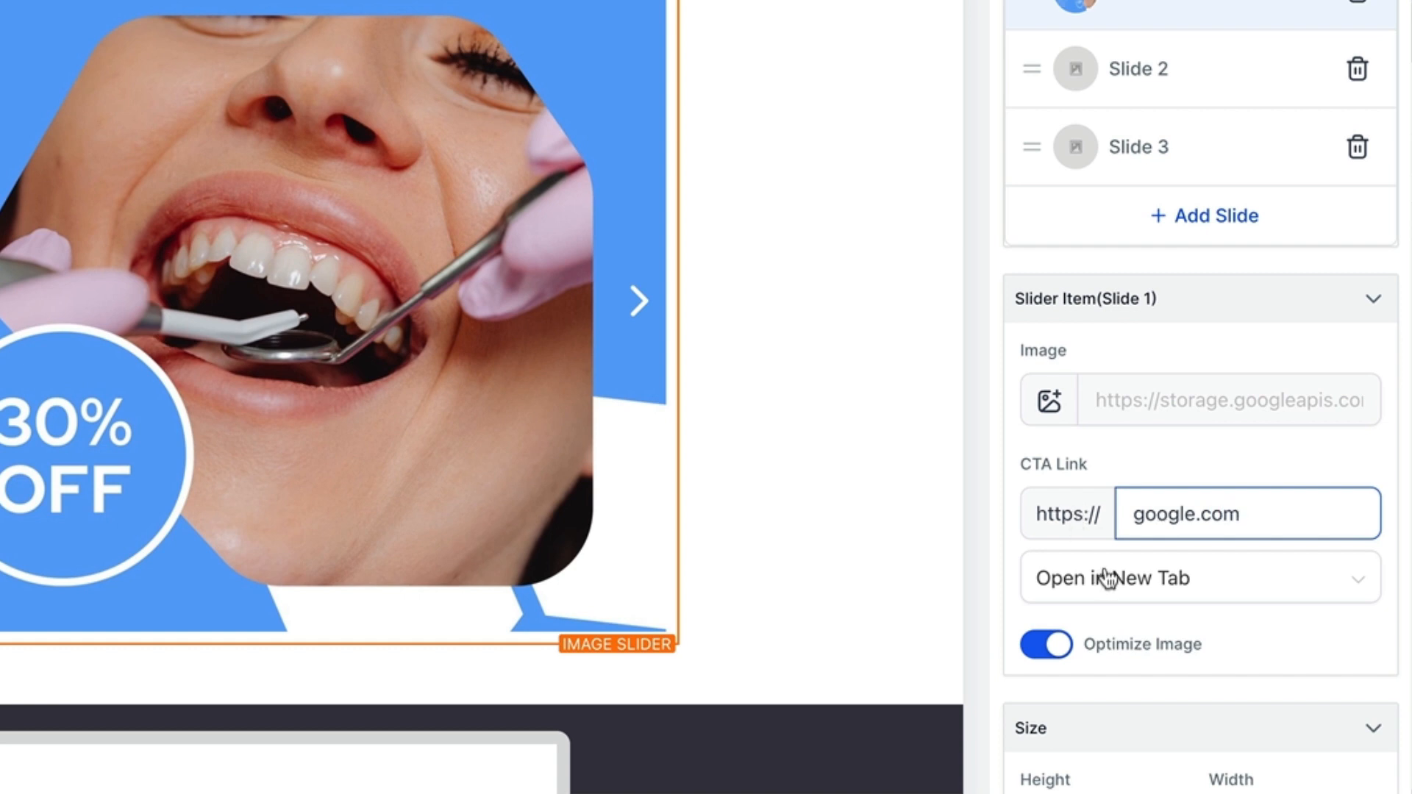
click(1157, 581)
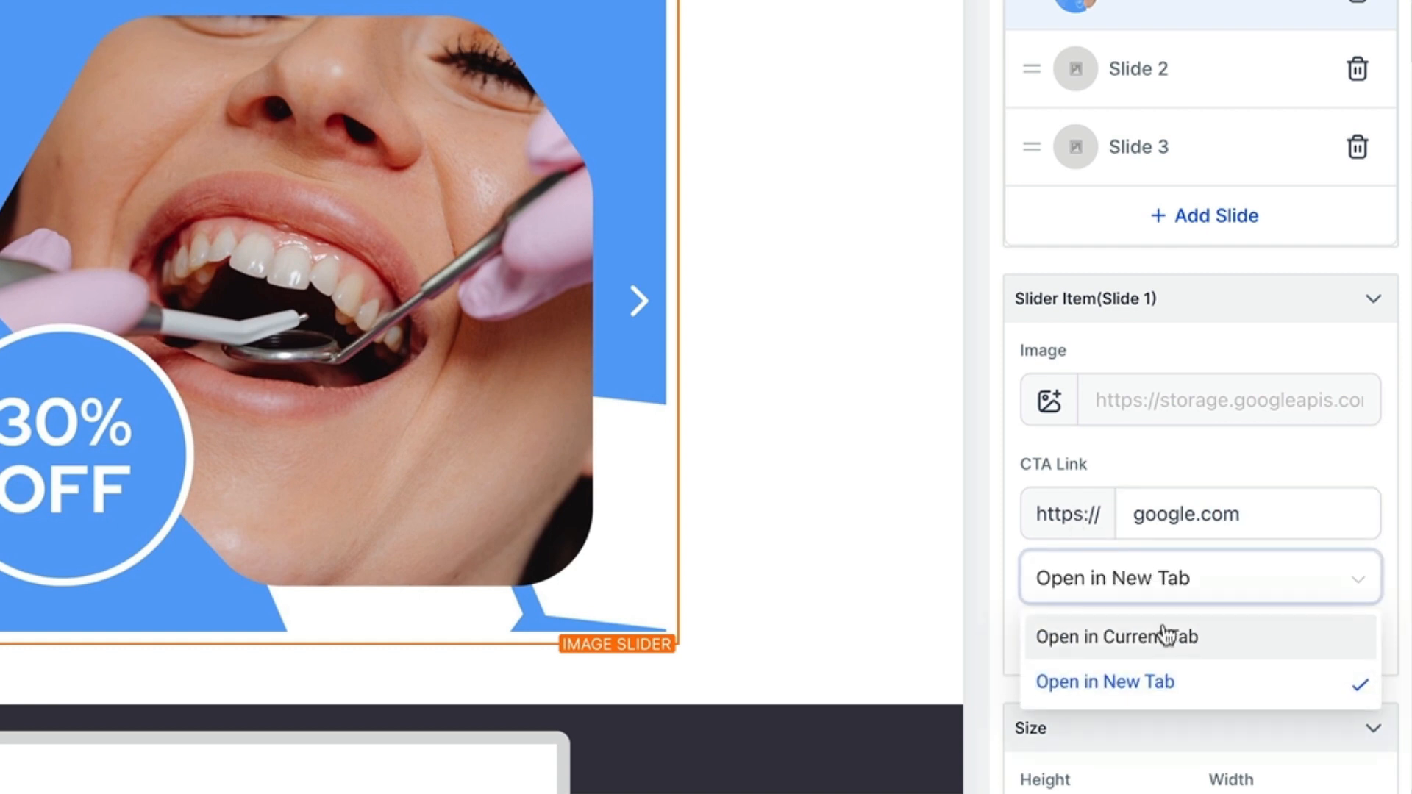
click(1166, 636)
click(1176, 582)
click(1174, 683)
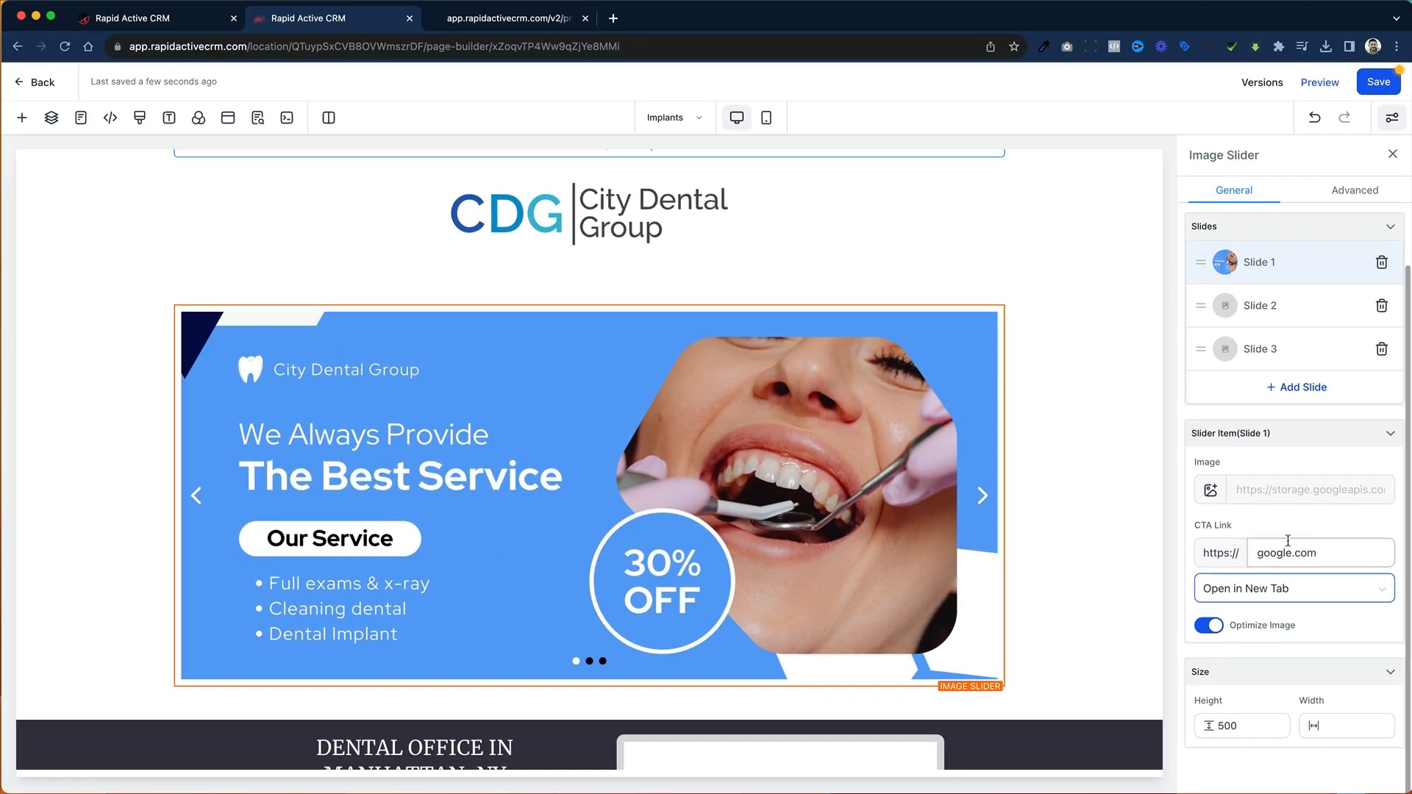
click(1291, 558)
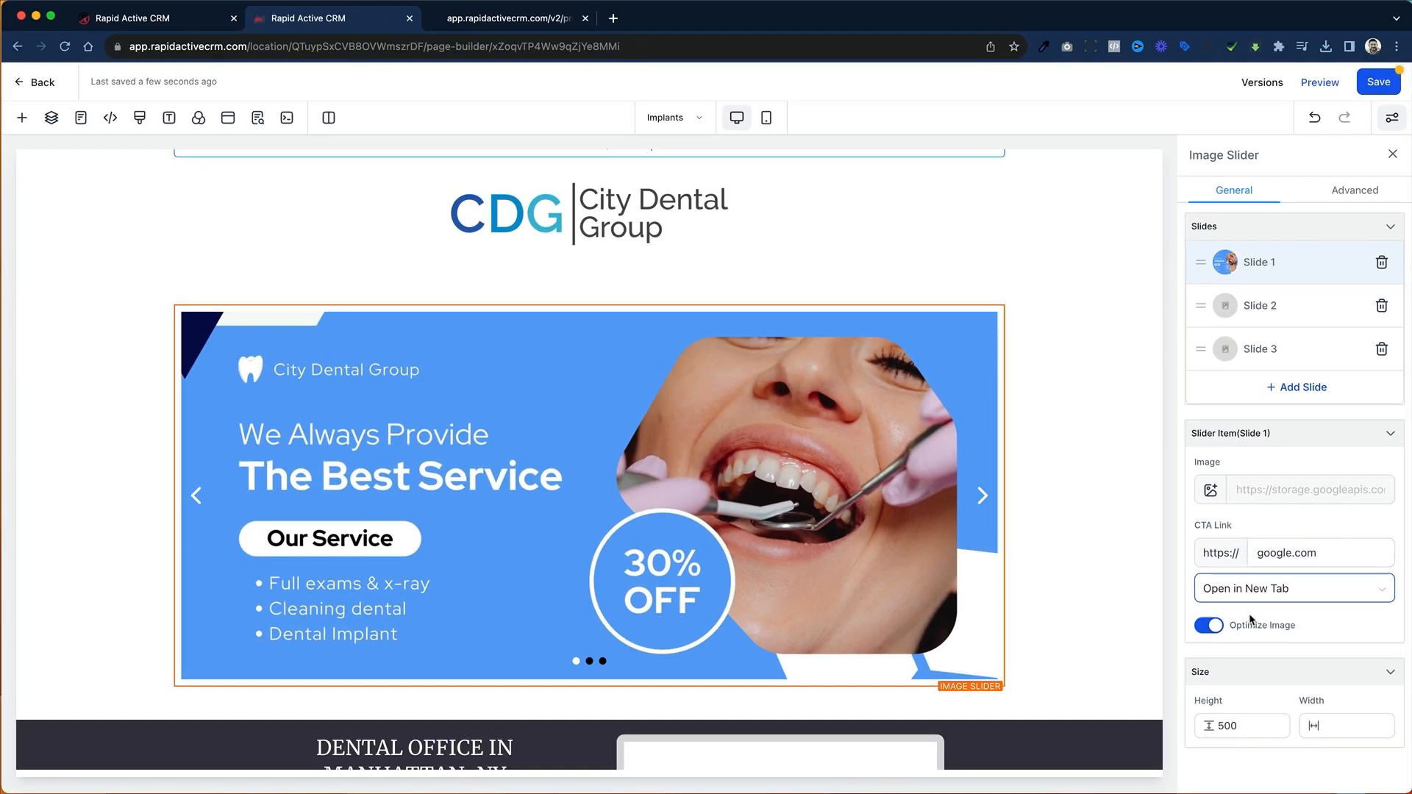
click(1242, 736)
click(1357, 715)
Step: Use Dental 2.jpg from the media library as Slide 2's image and Dental 3.jpg as Slide 3's image
click(1267, 306)
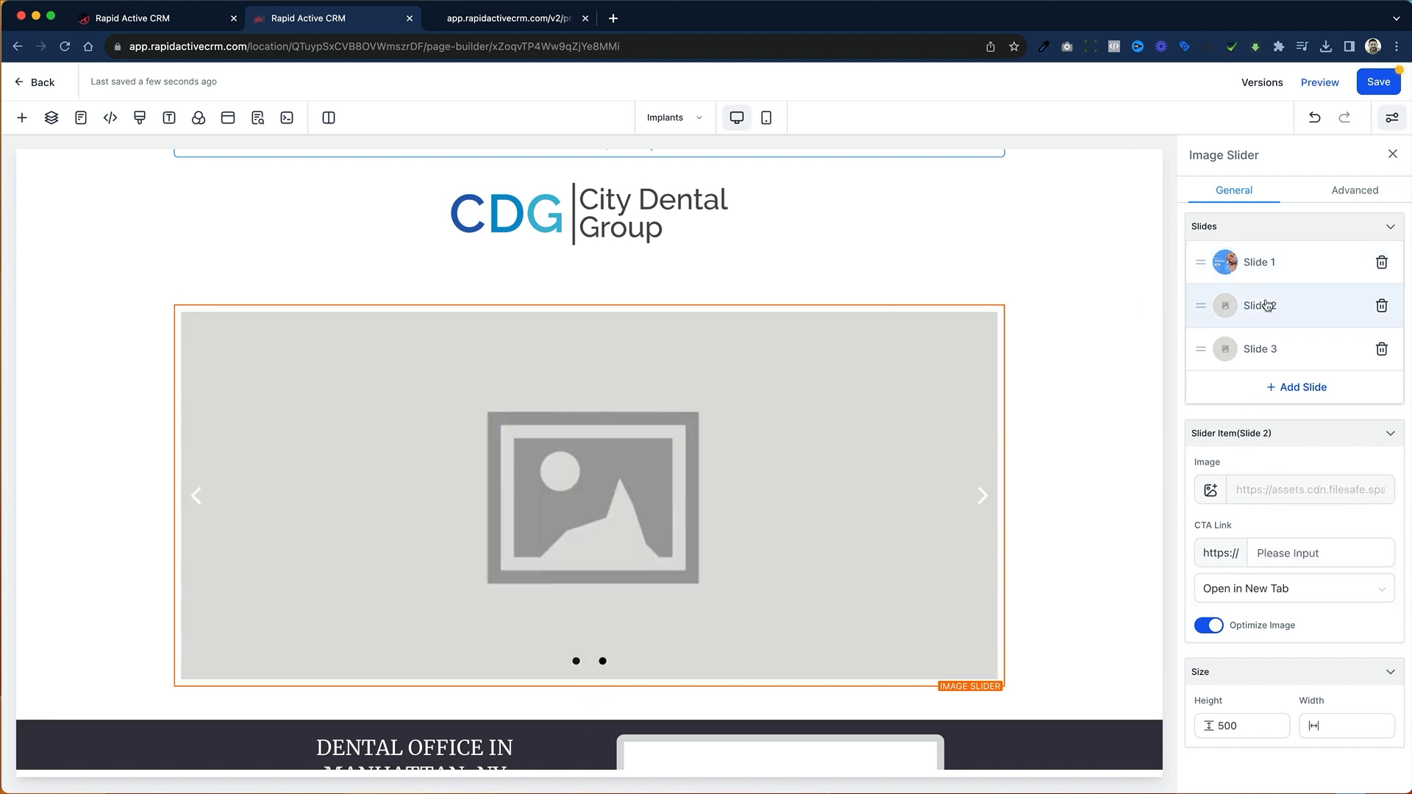
click(1211, 490)
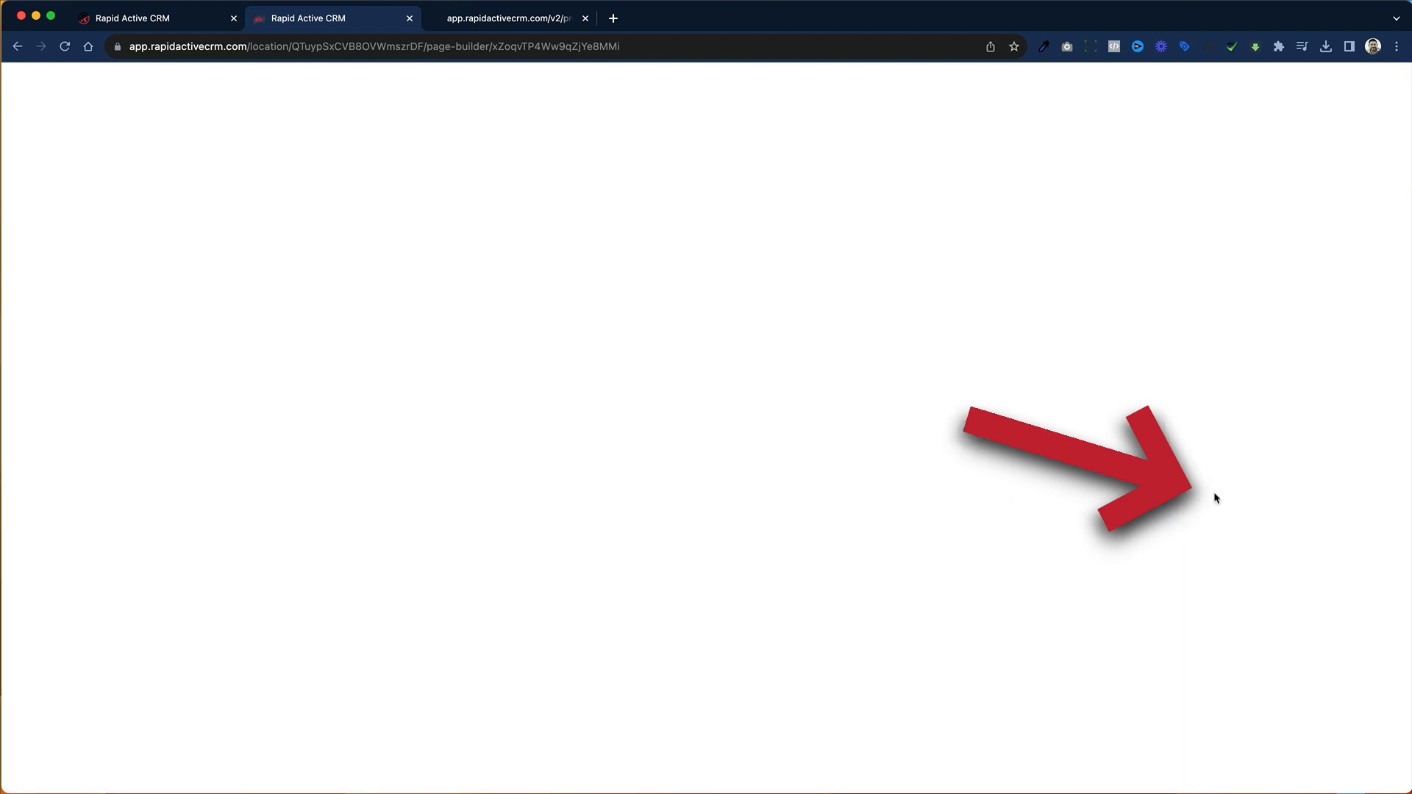
click(105, 396)
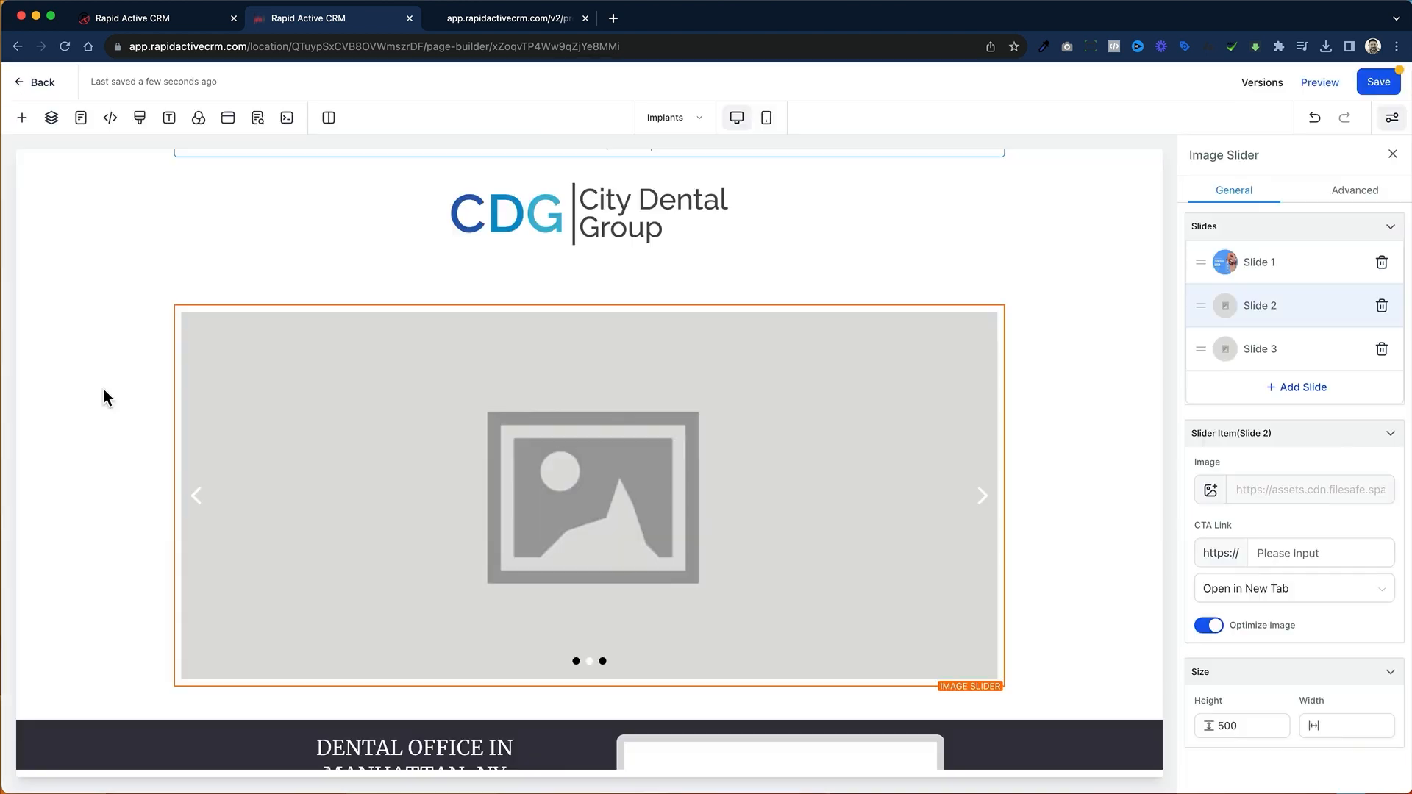
click(1280, 353)
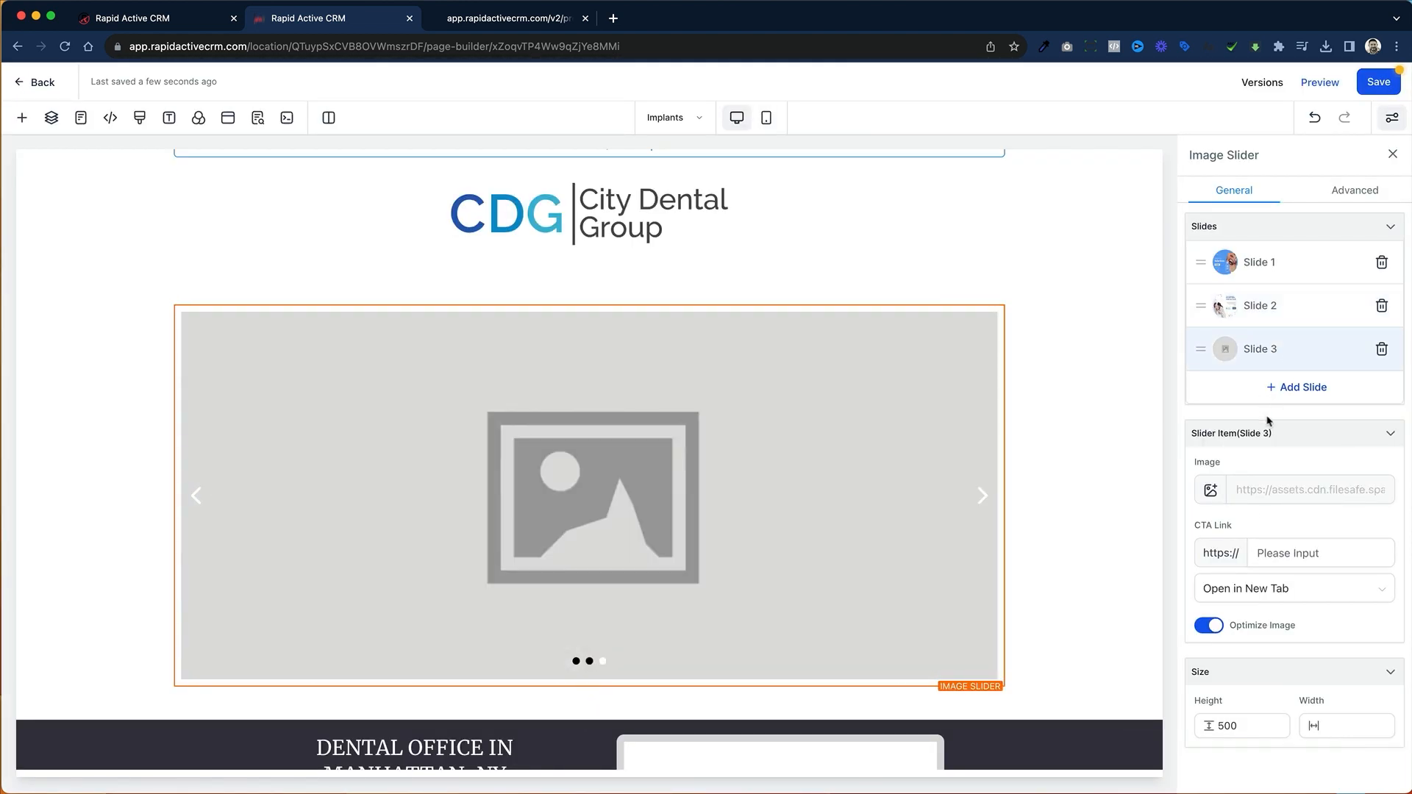
click(1212, 491)
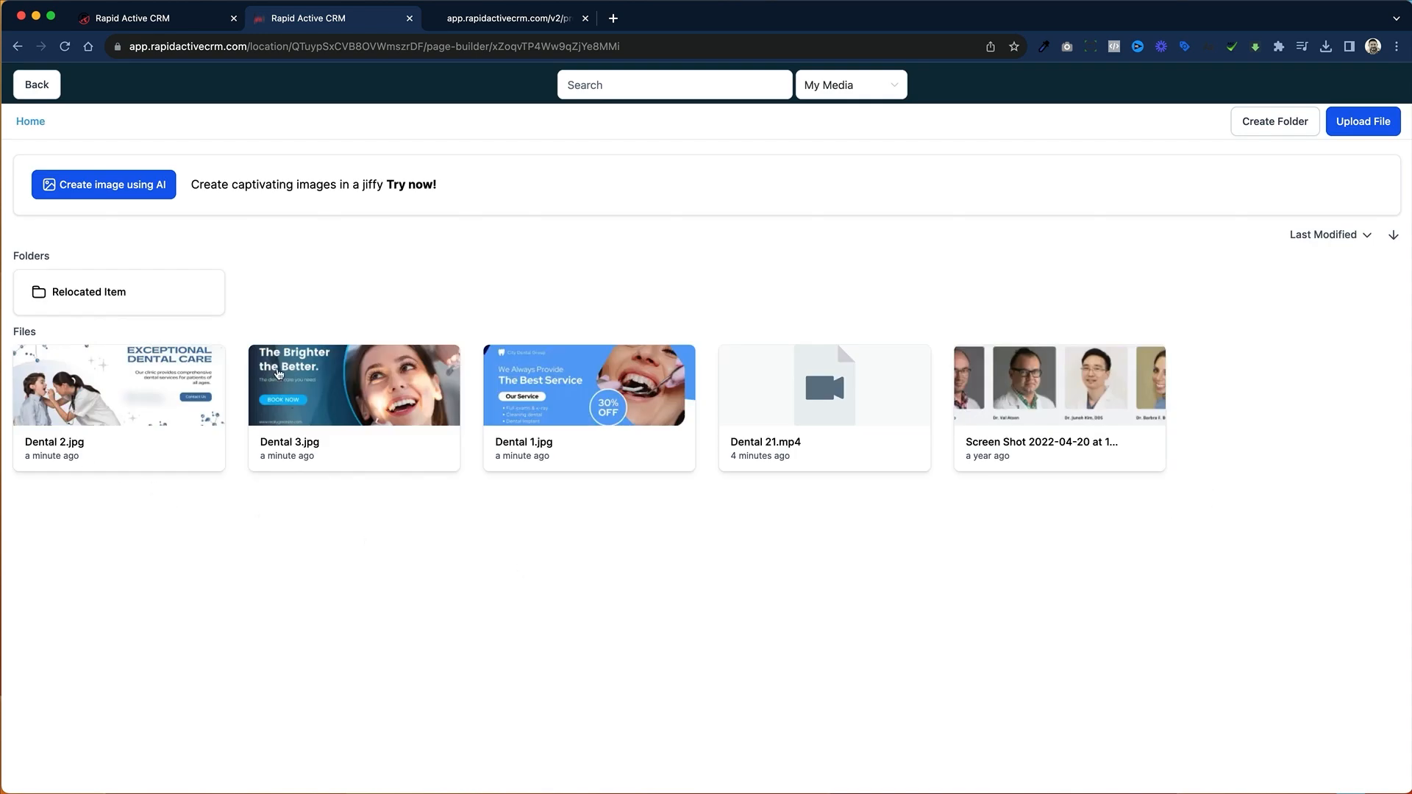
click(278, 374)
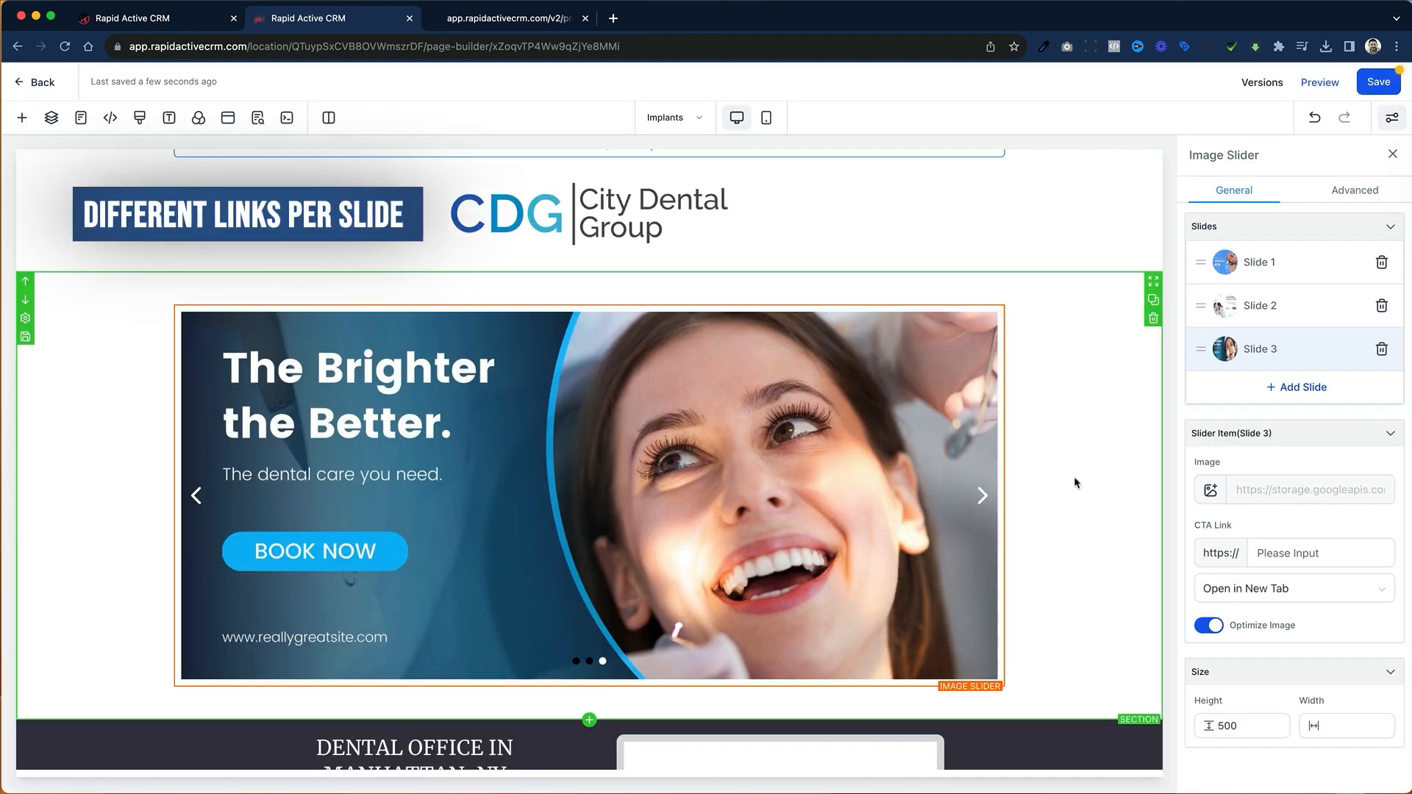
Step: Set Slide 2's CTA link to yahoo.com and Slide 3's CTA link to cnn.com
click(1304, 315)
click(1290, 556)
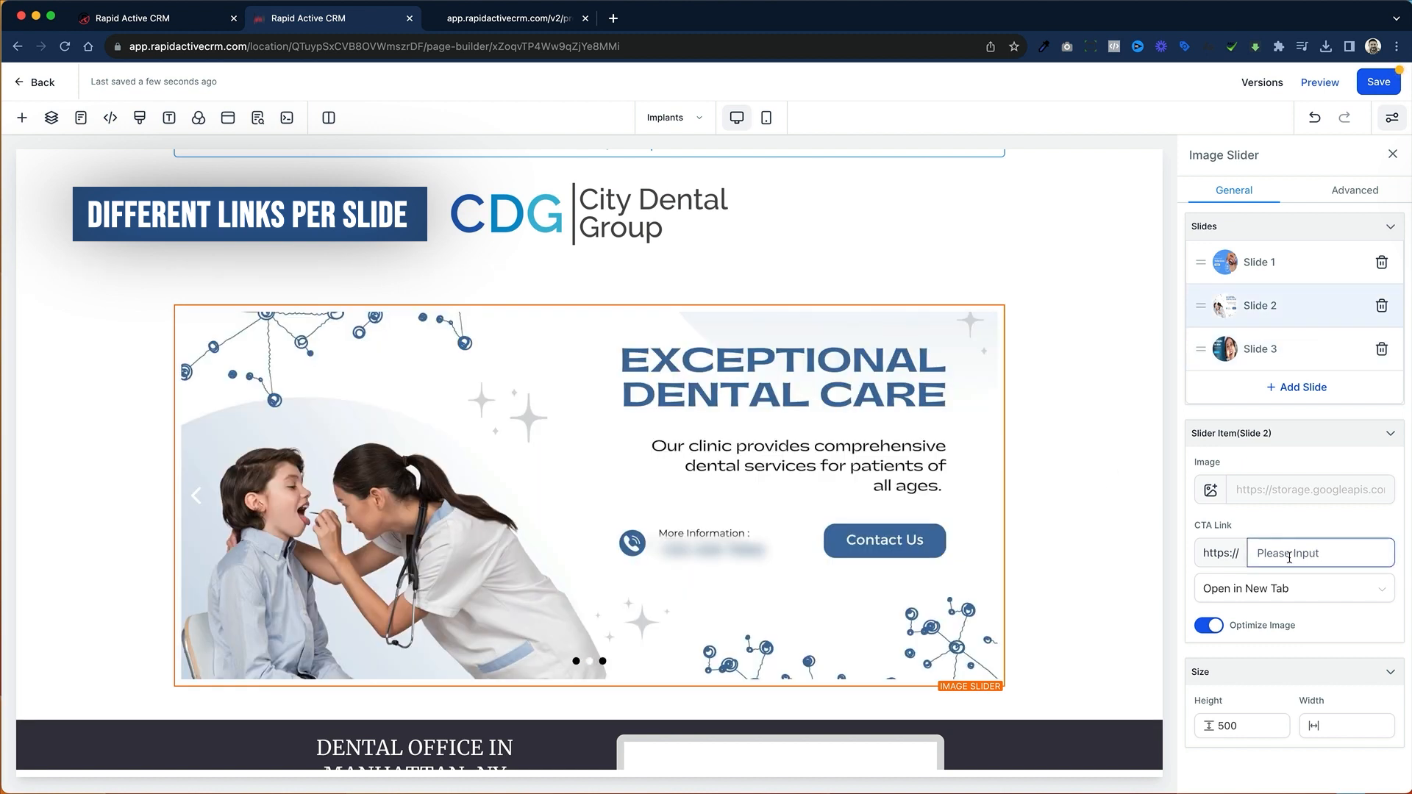
text(yaho)
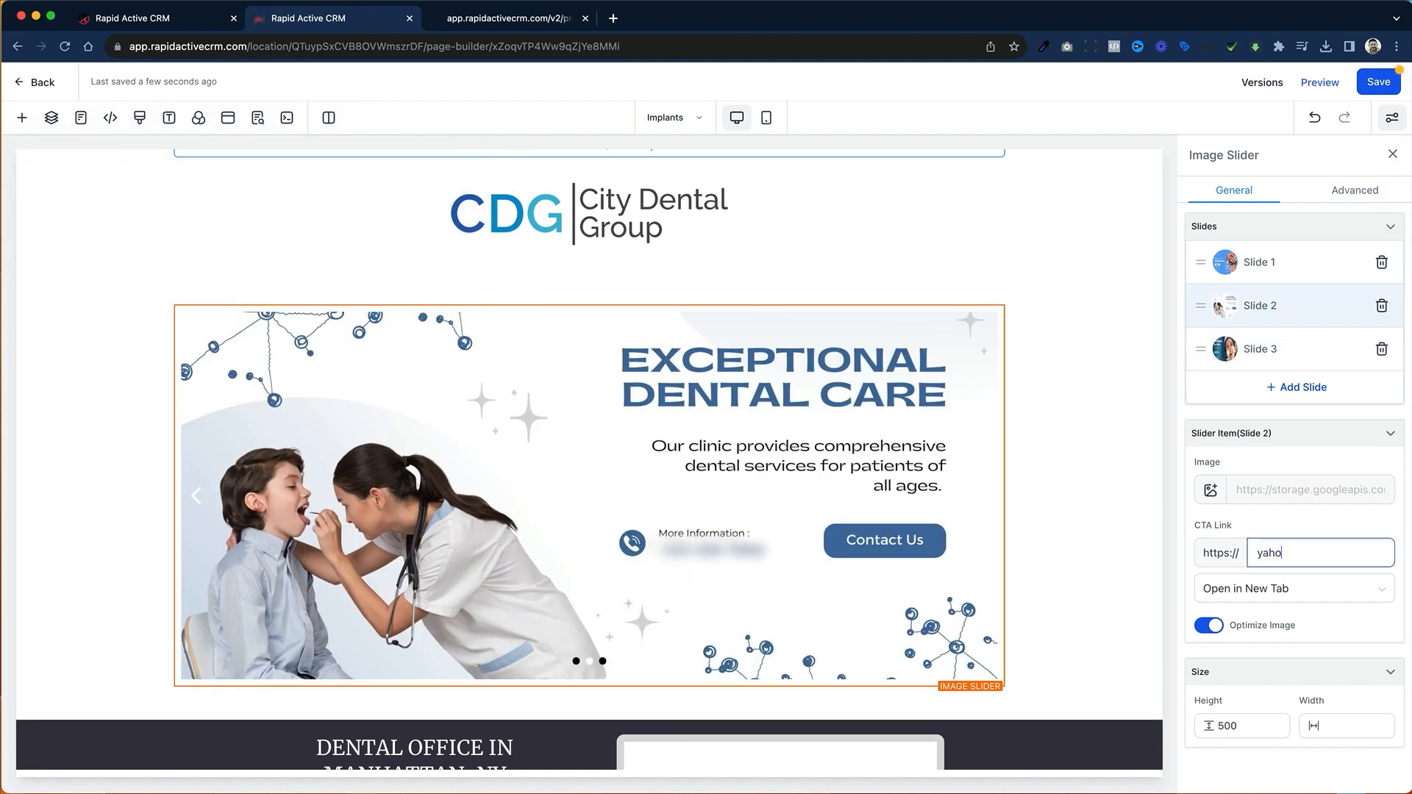
text(o.com)
click(1310, 366)
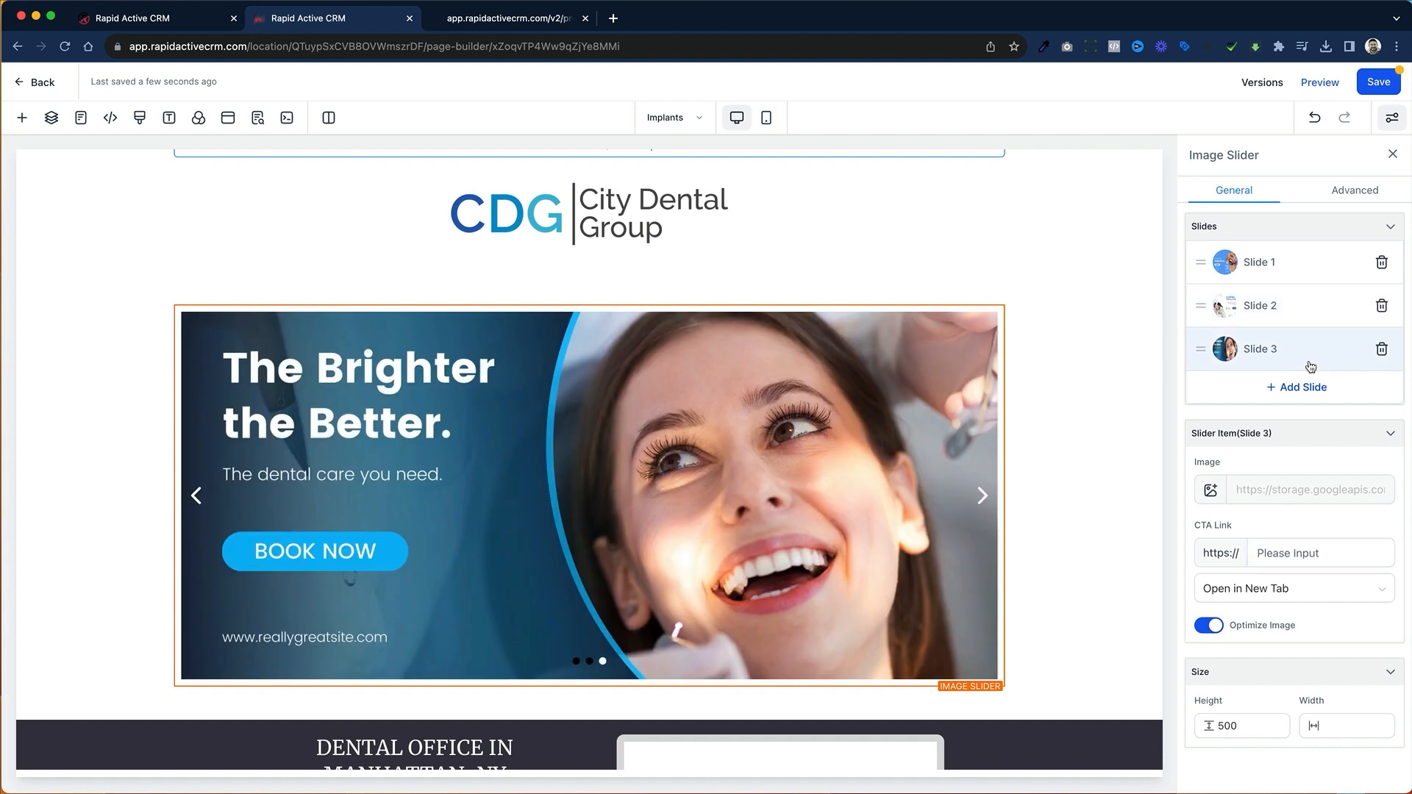
click(1324, 553)
text(cnn.com)
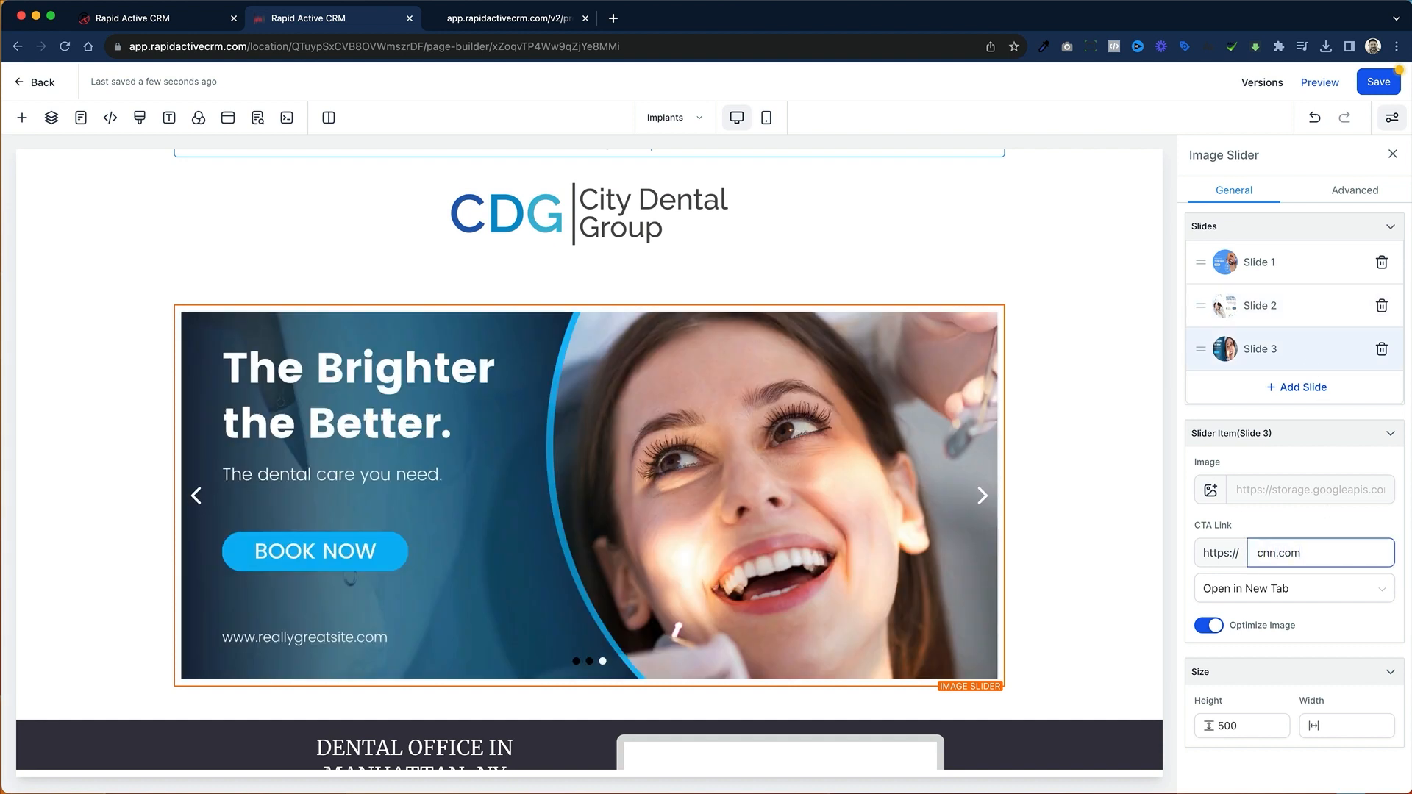
click(1319, 528)
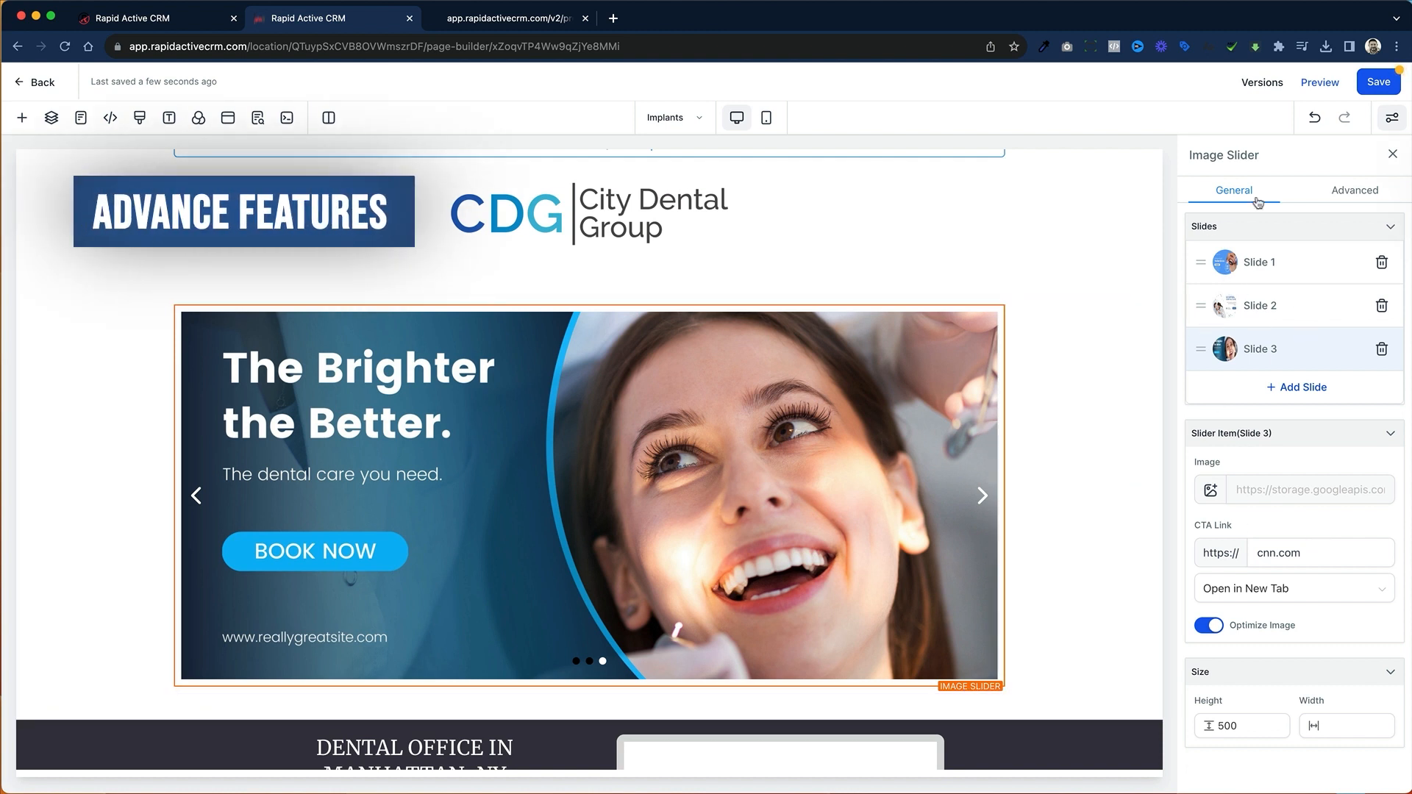
Step: Set the image slider's border thickness to 3 in its advanced settings
click(1358, 204)
scroll(1327, 349, up, 8)
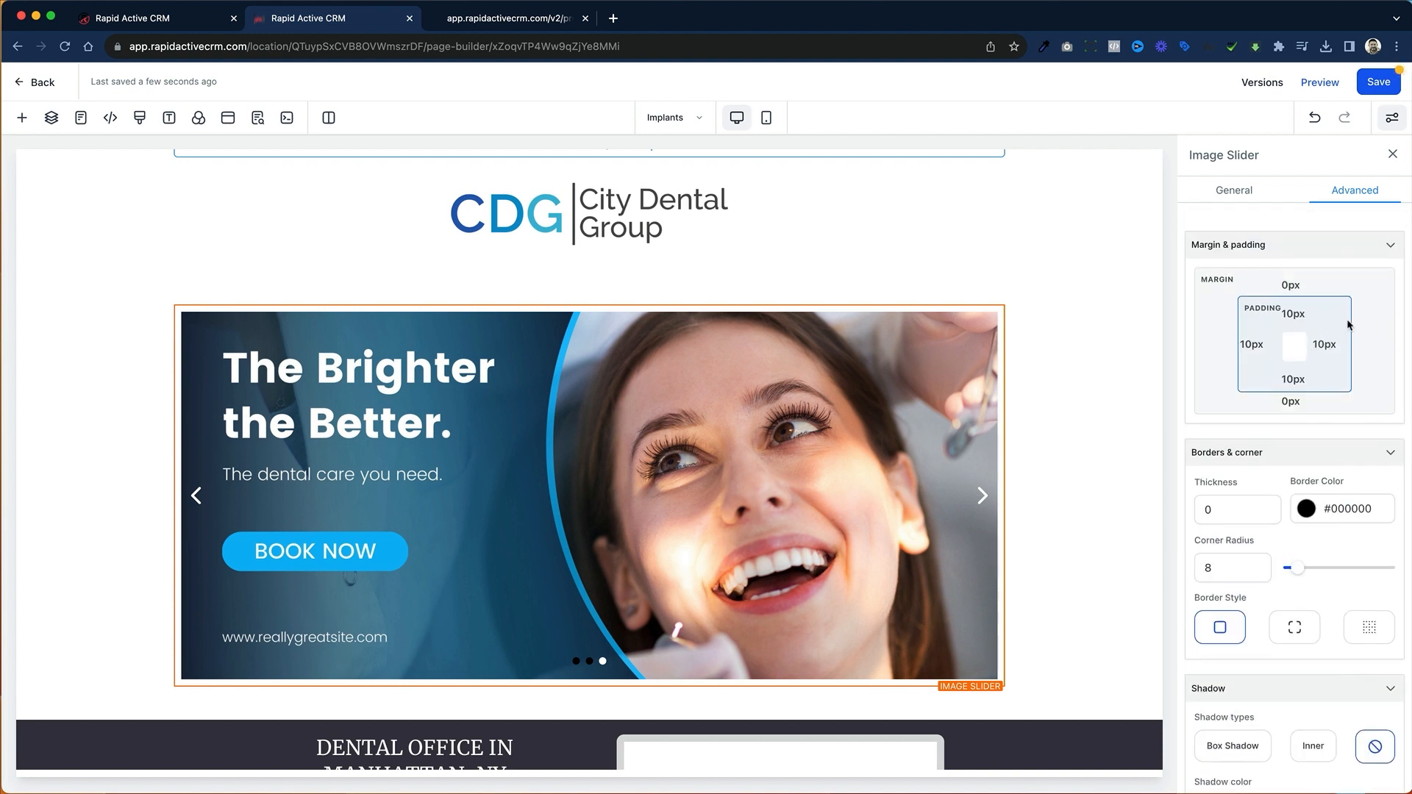
scroll(1351, 326, down, 3)
click(1238, 397)
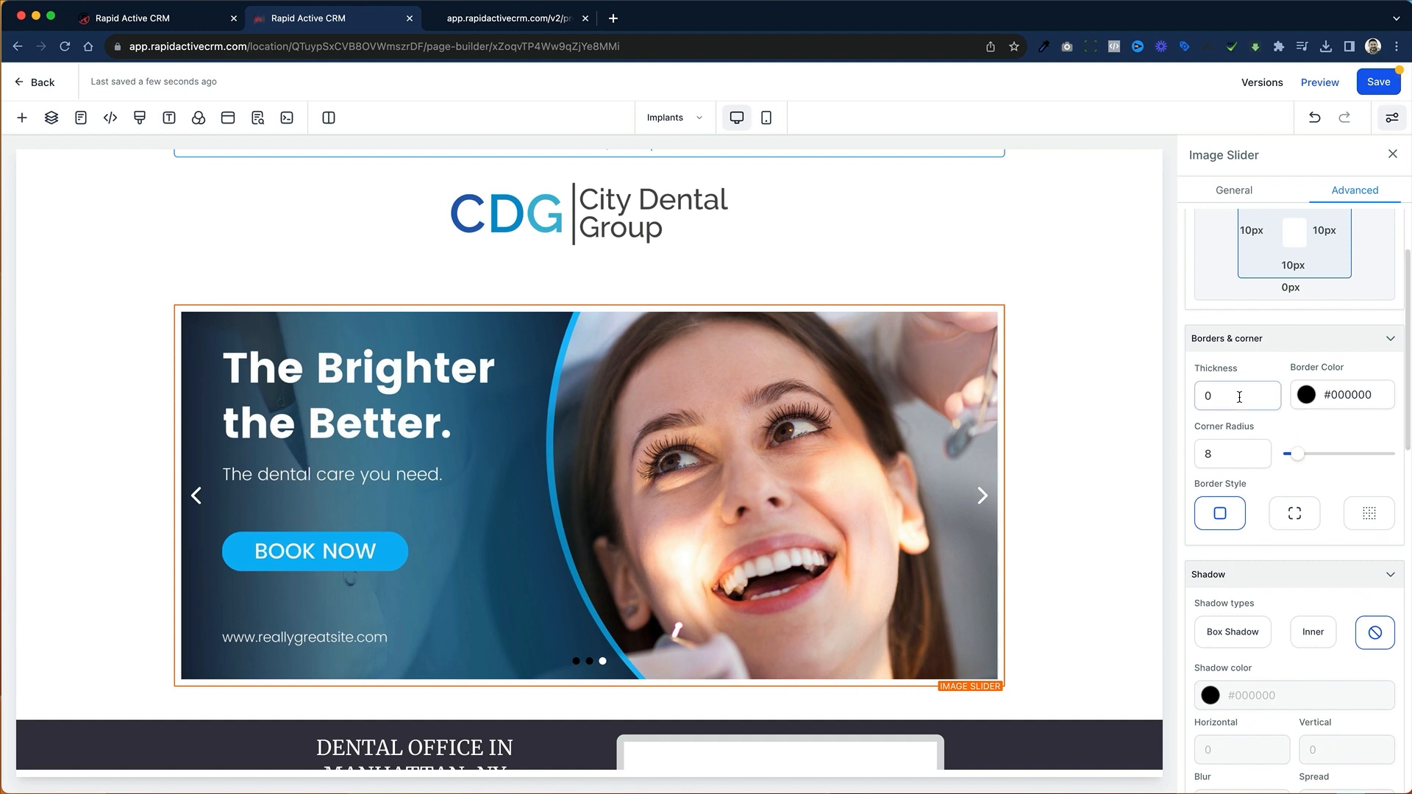
key(BackSpace)
text(3)
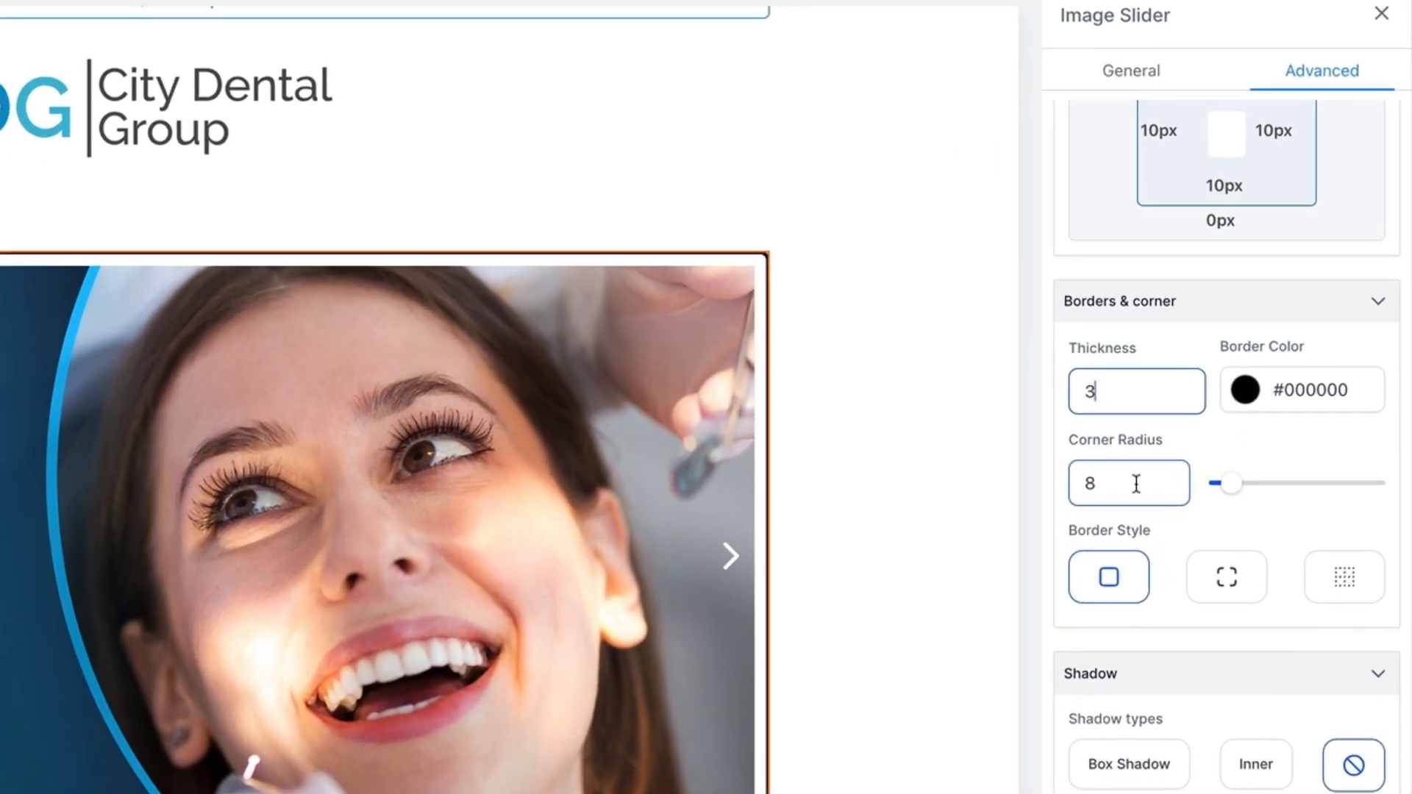
click(1136, 483)
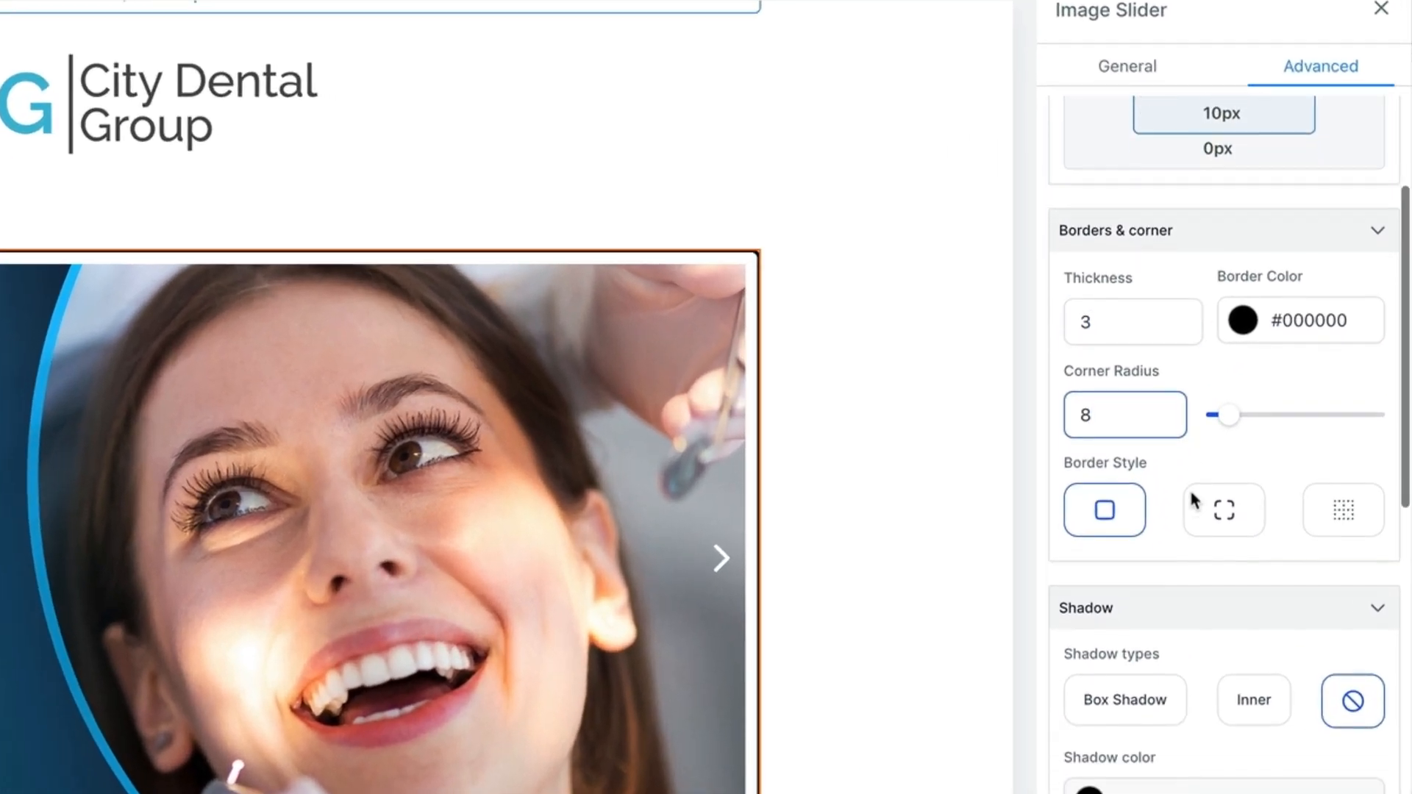
Step: Try the dashed and dotted border styles on the image slider and return to the solid style
scroll(1193, 501, down, 1)
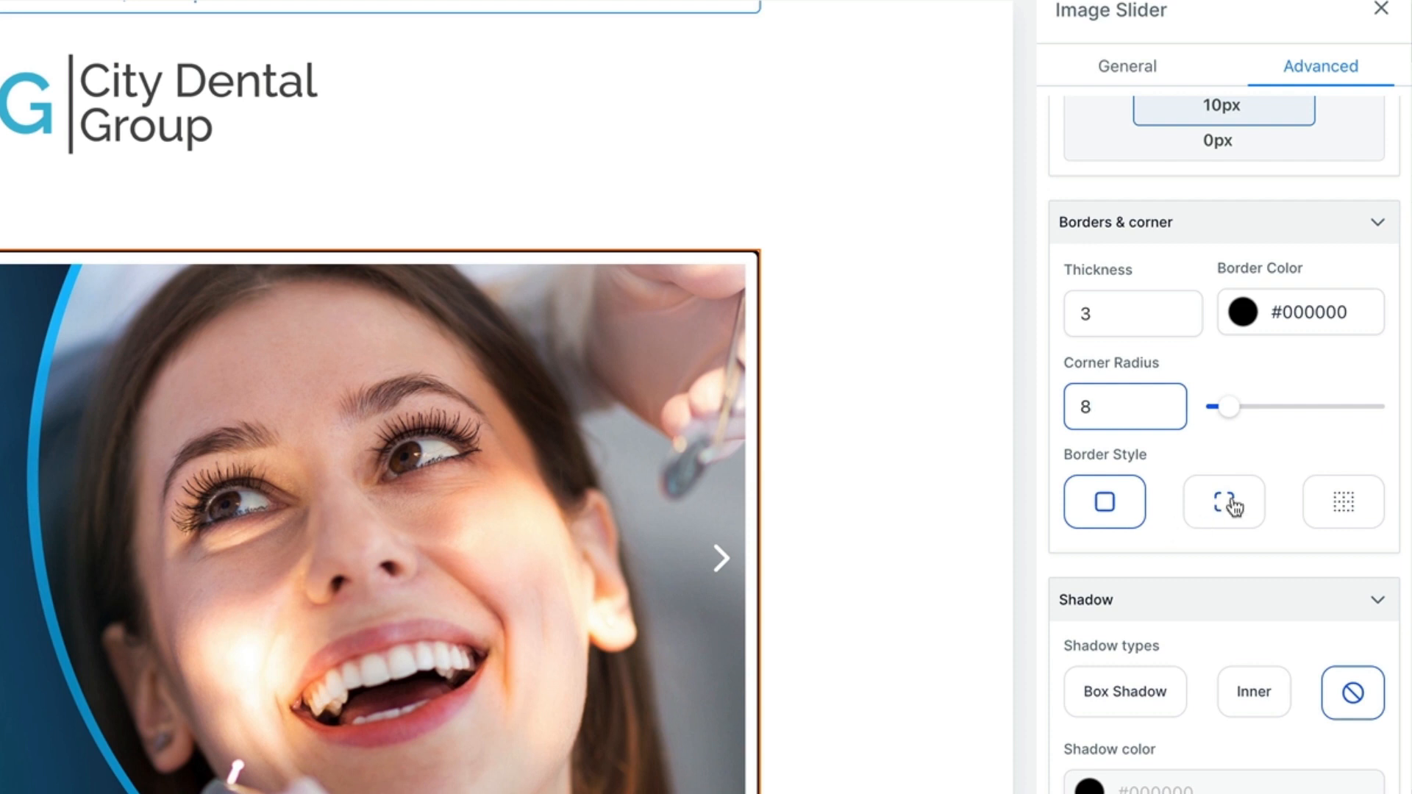
click(1234, 506)
click(1324, 515)
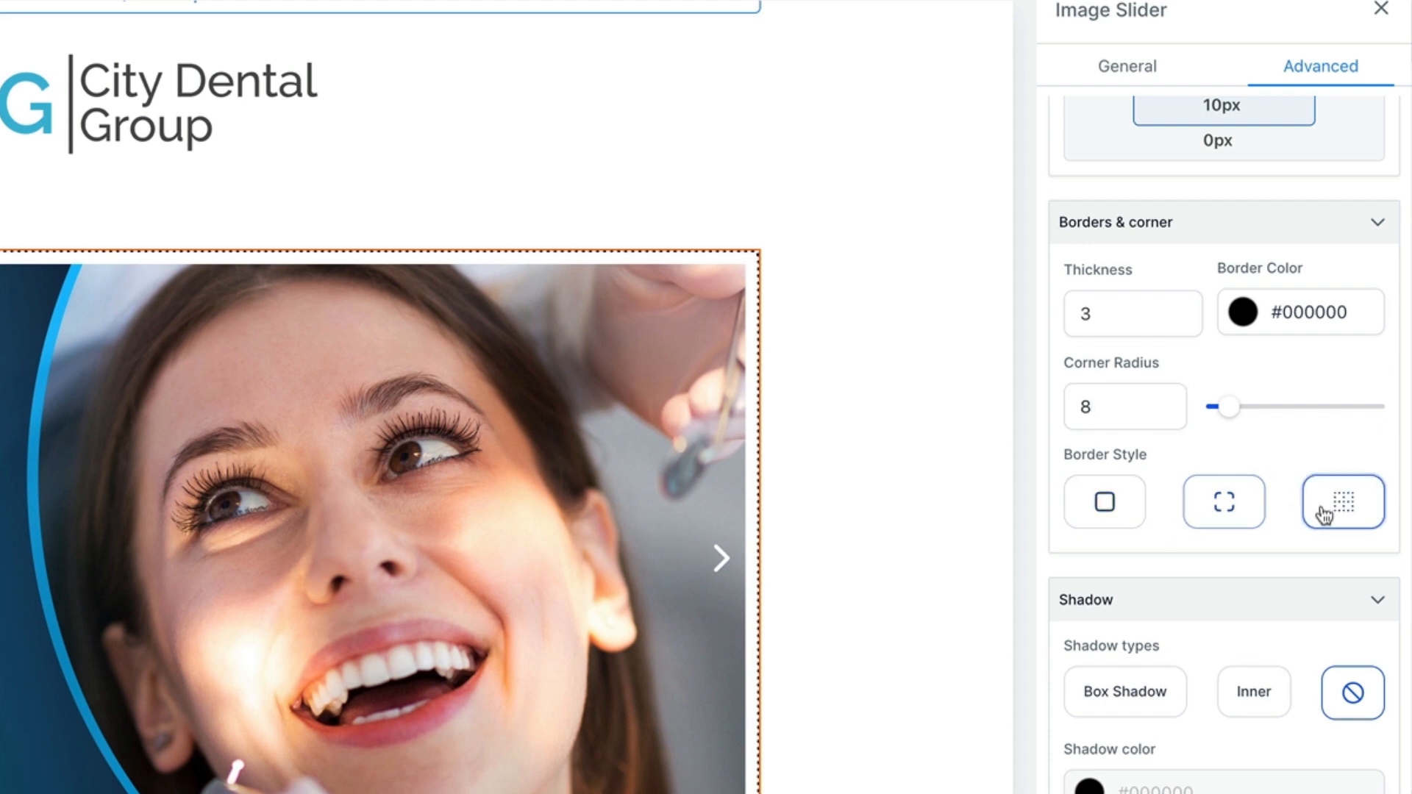
click(1122, 507)
Step: Apply a box shadow to the image slider with horizontal, vertical, blur and spread all set to 5
scroll(1145, 500, down, 4)
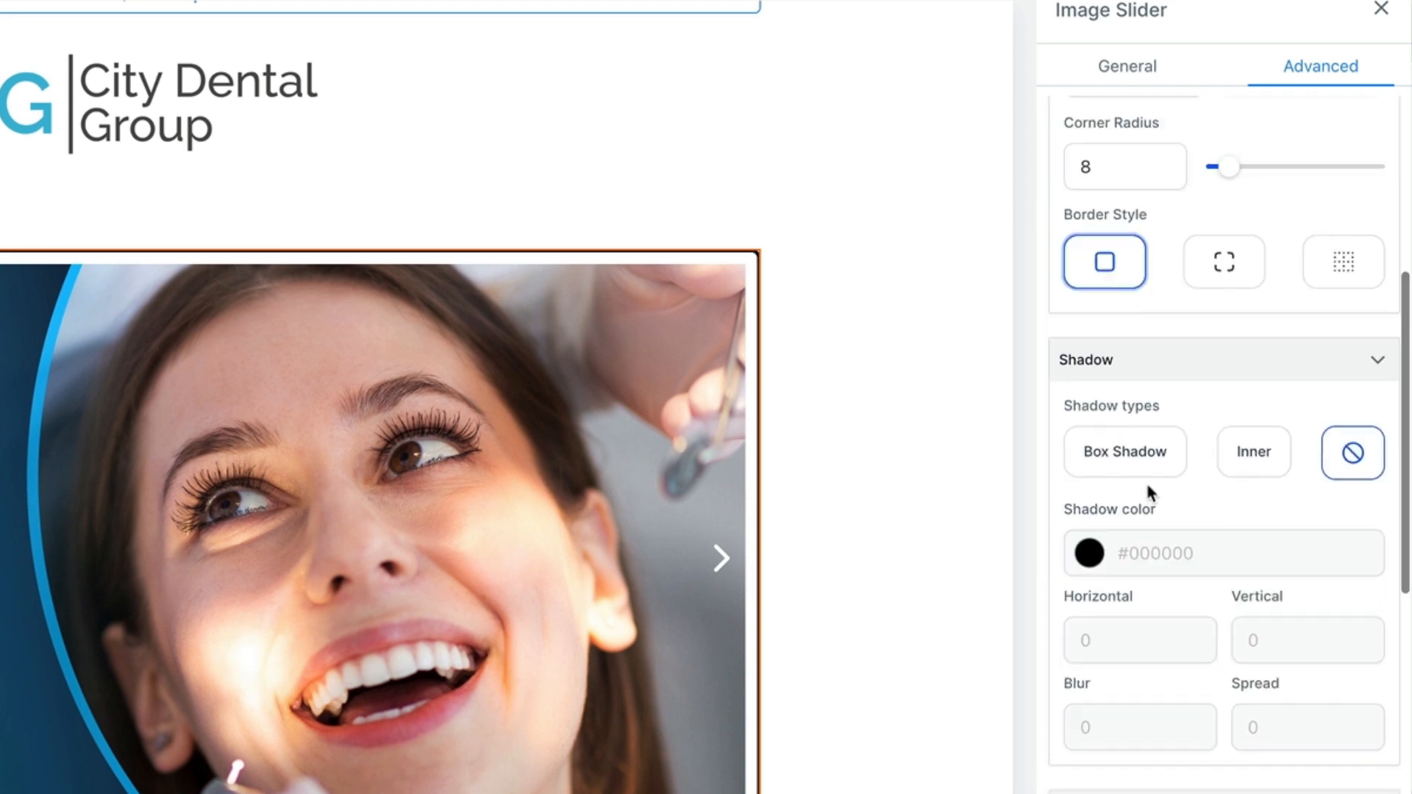
click(1143, 441)
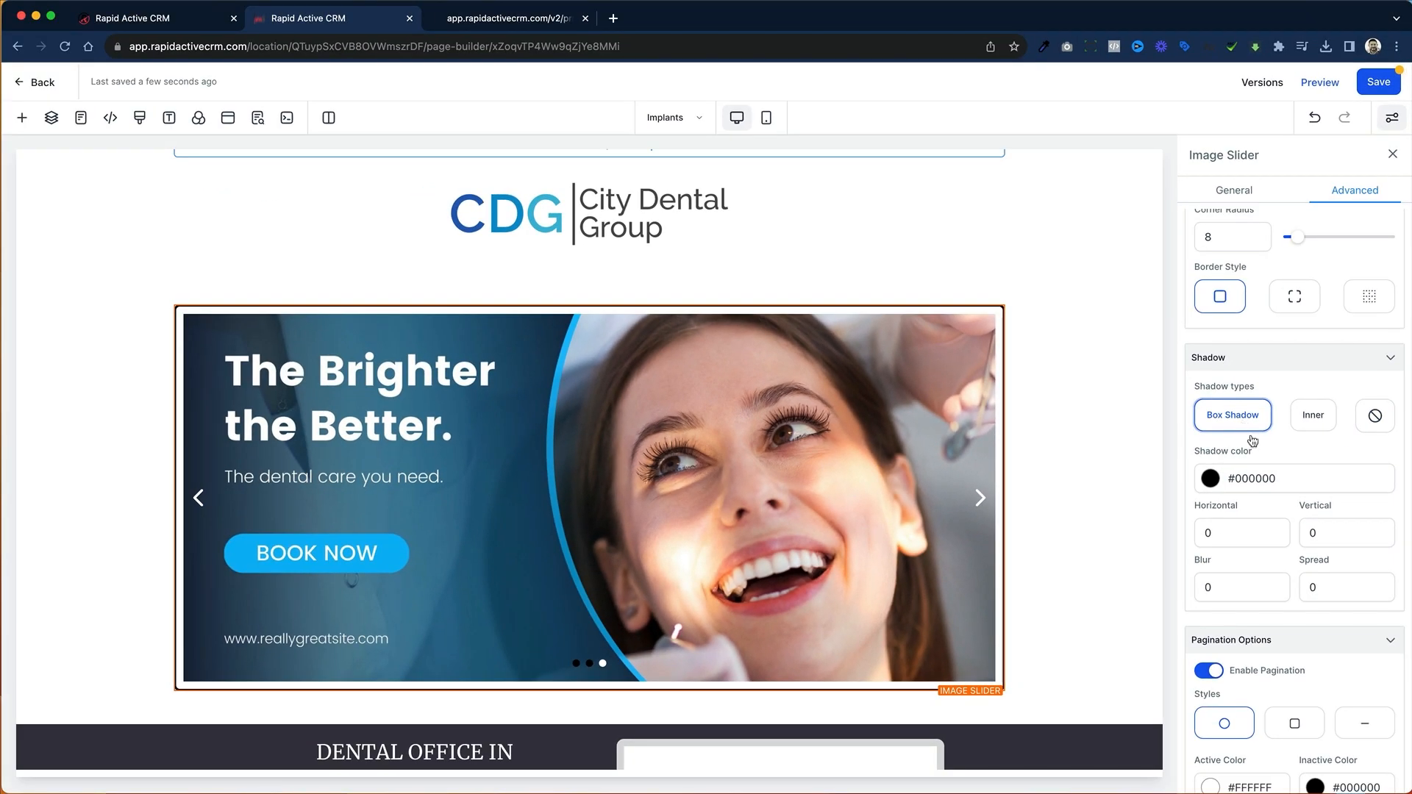
double_click(1246, 536)
text(5)
double_click(1354, 533)
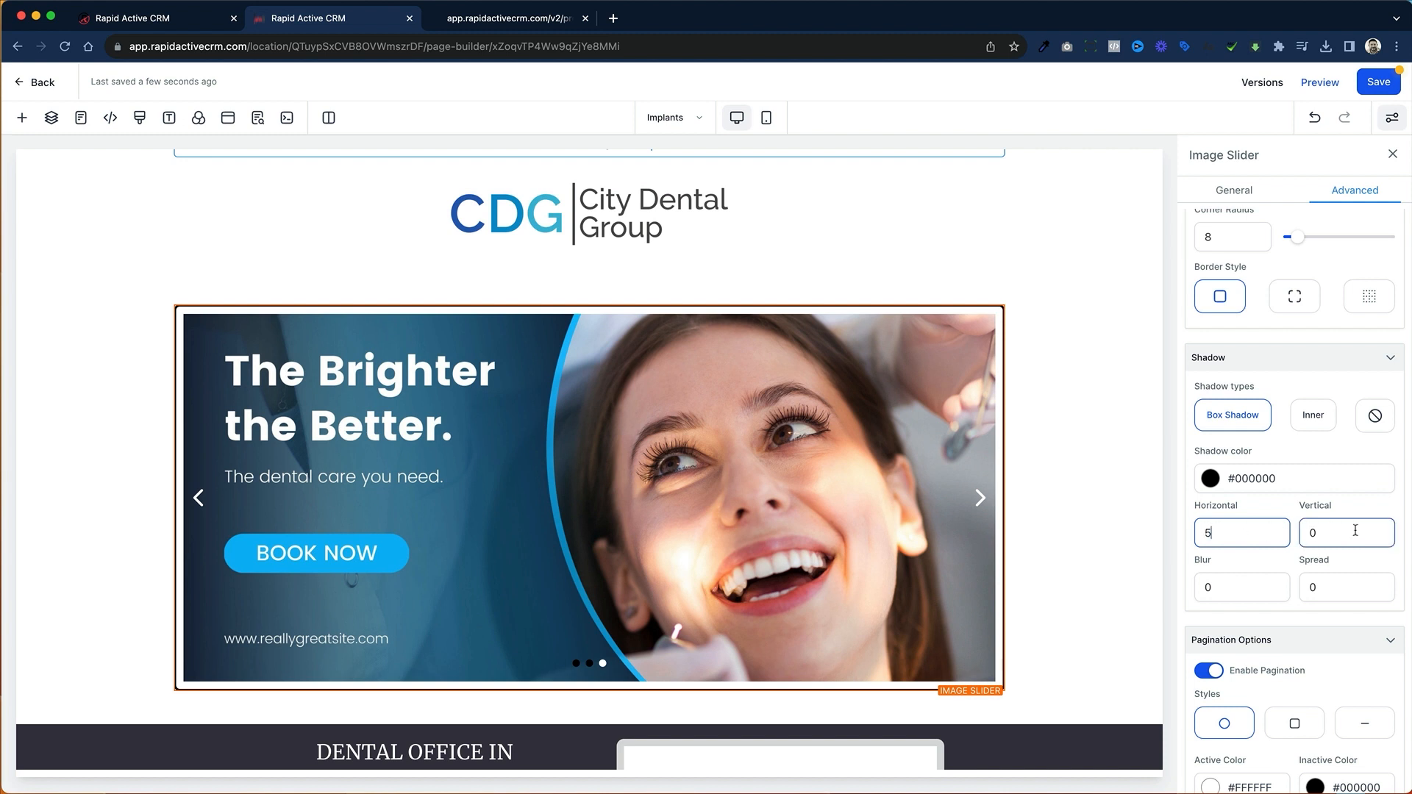
text(5)
double_click(1313, 587)
text(5)
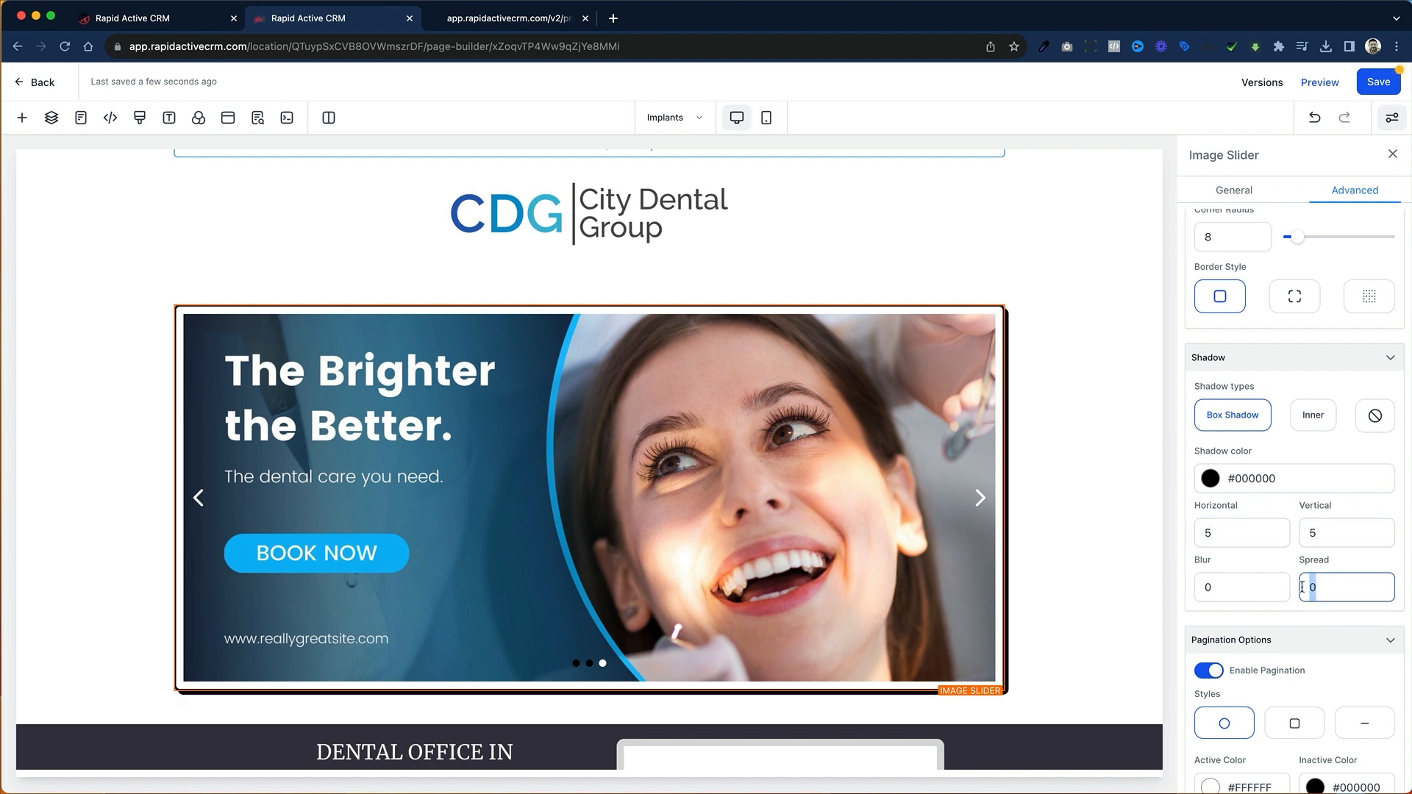
double_click(1206, 588)
text(5)
click(1238, 527)
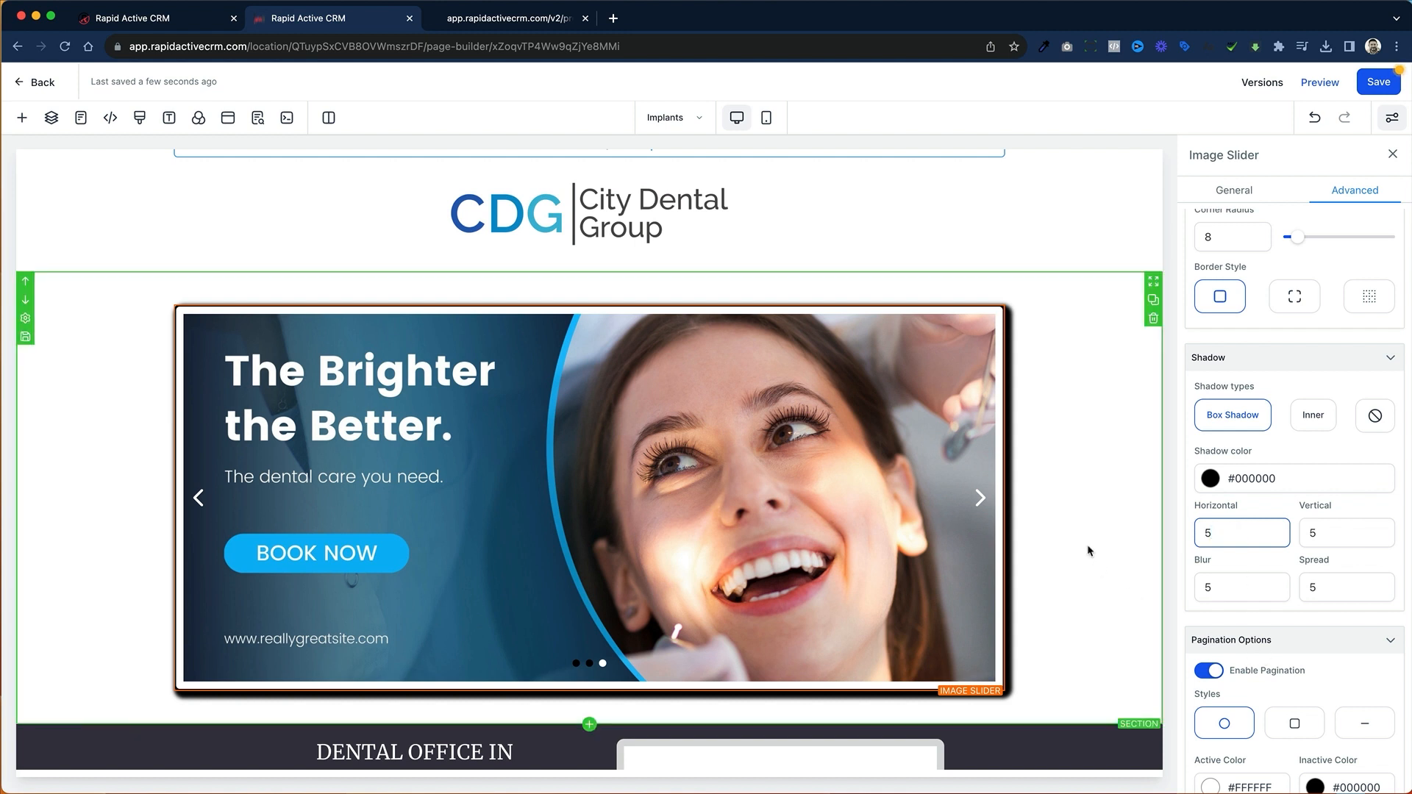
Step: Try the square and round pagination markers on the slider and choose the dash style
scroll(1088, 551, down, 3)
scroll(1258, 570, down, 5)
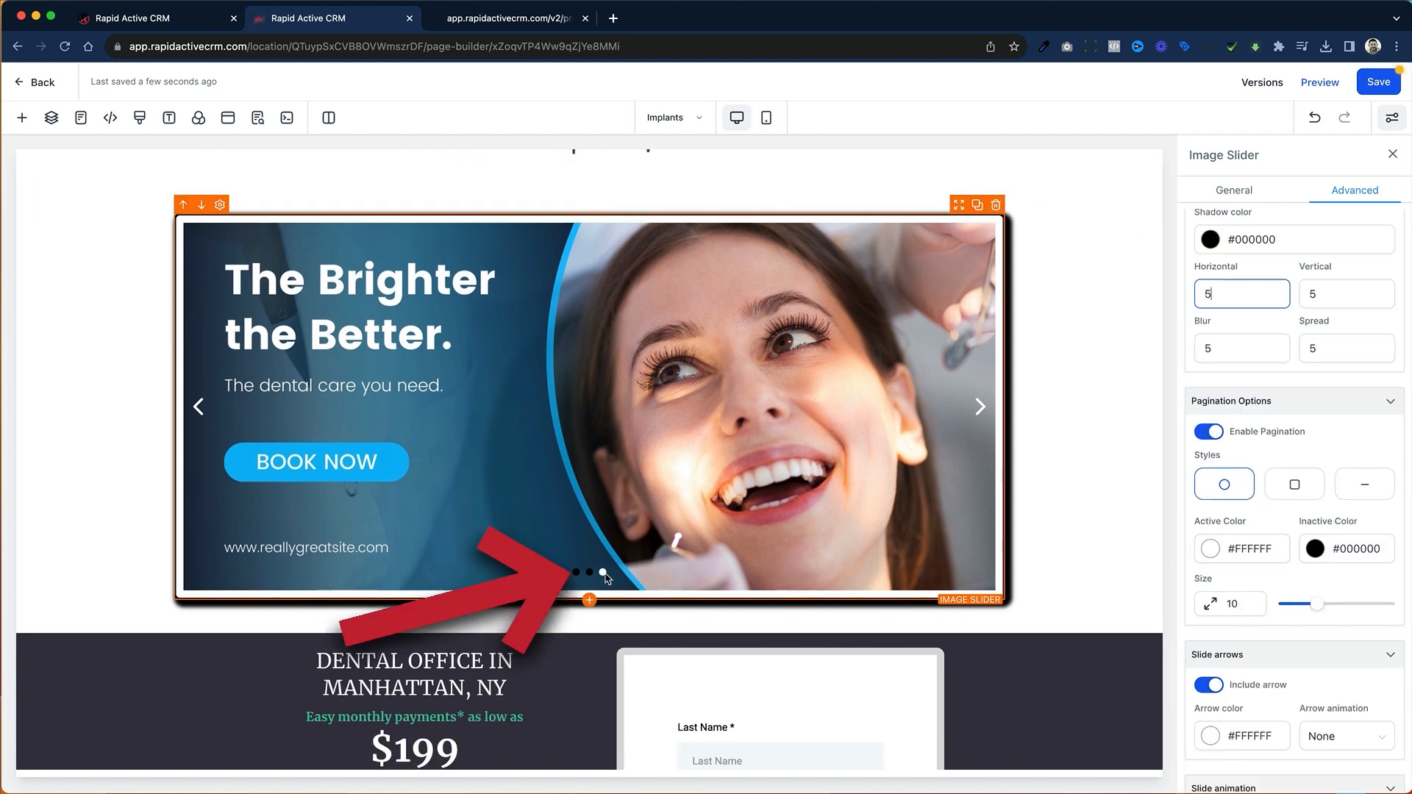
click(1291, 487)
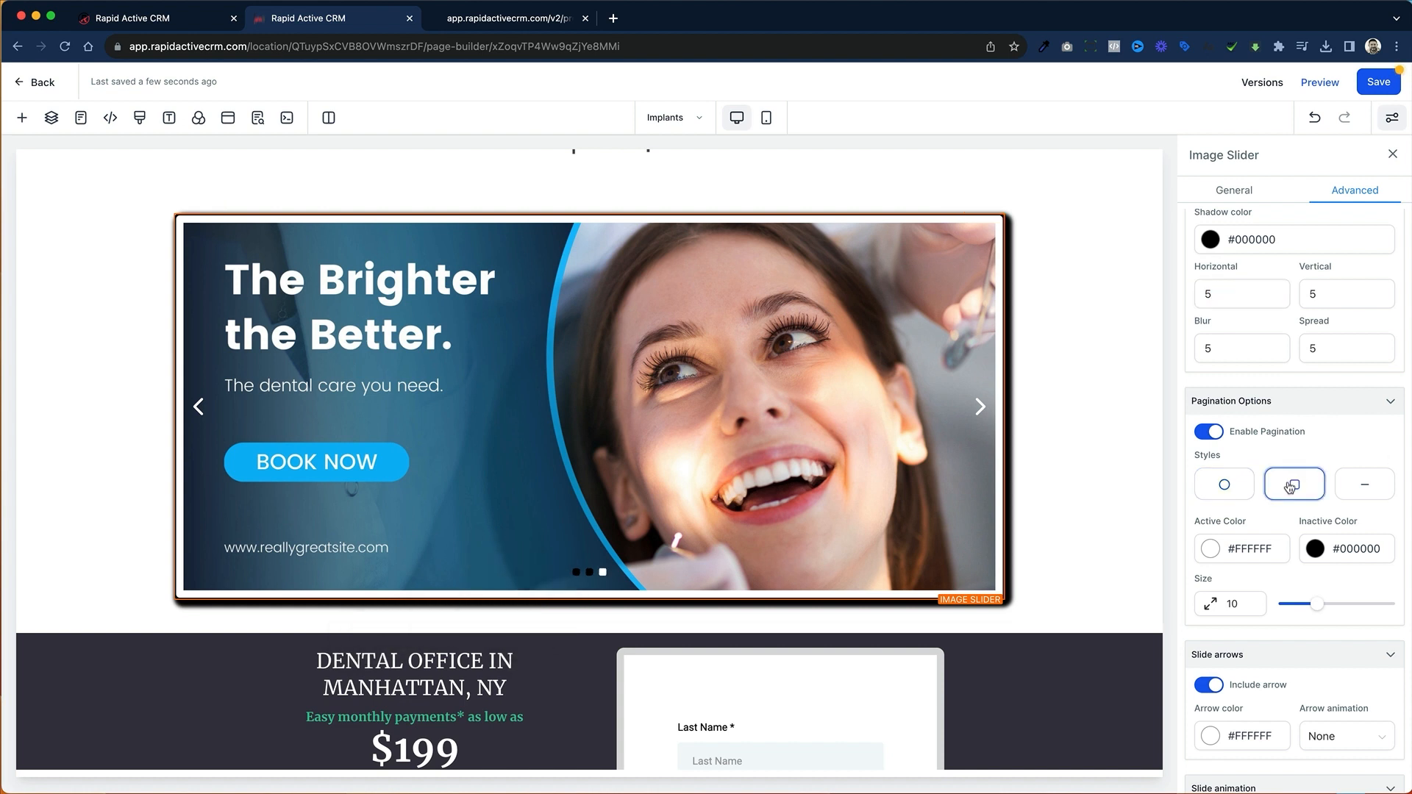
click(1246, 491)
click(1366, 490)
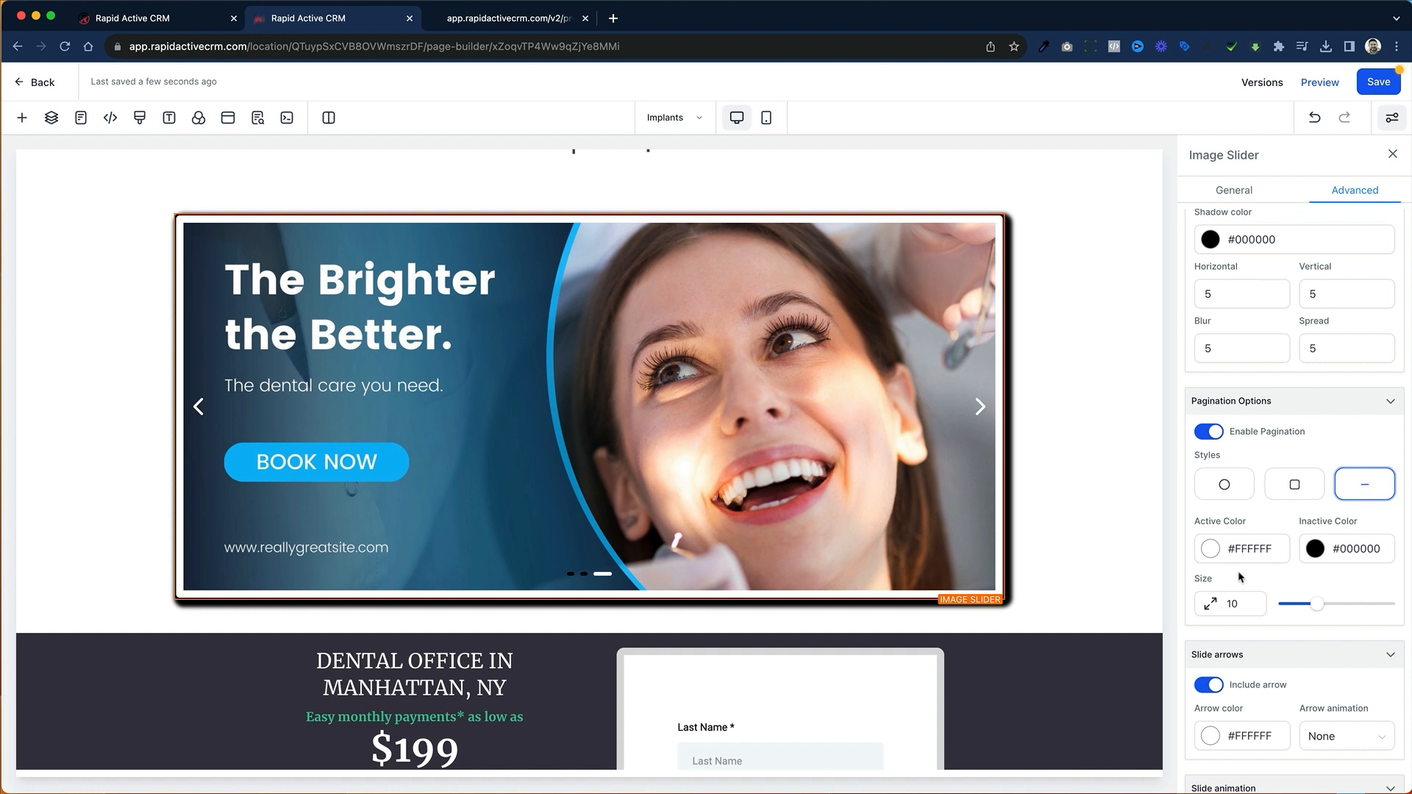
Step: Set the slide arrows' animation to Elevate
scroll(1242, 577, down, 2)
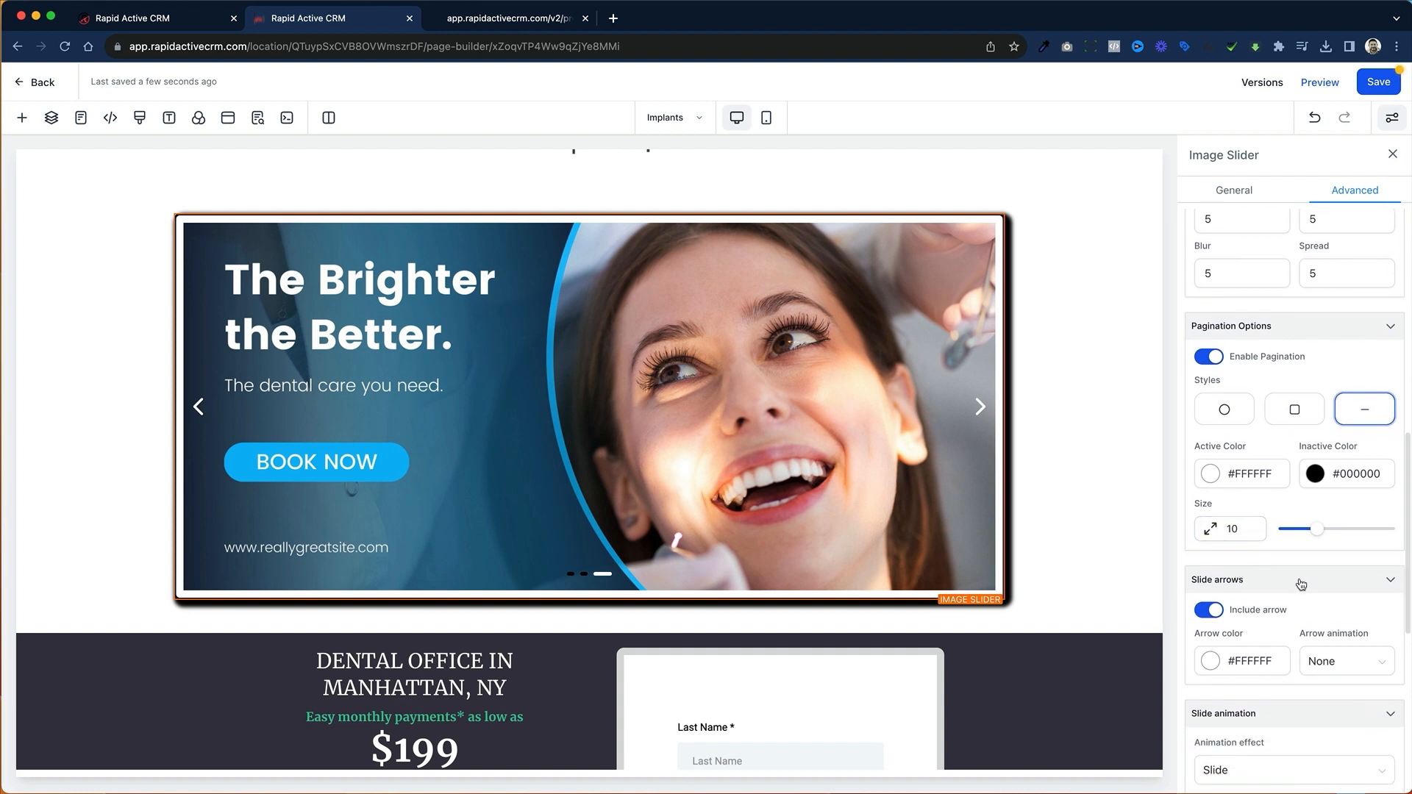
scroll(1301, 585, down, 2)
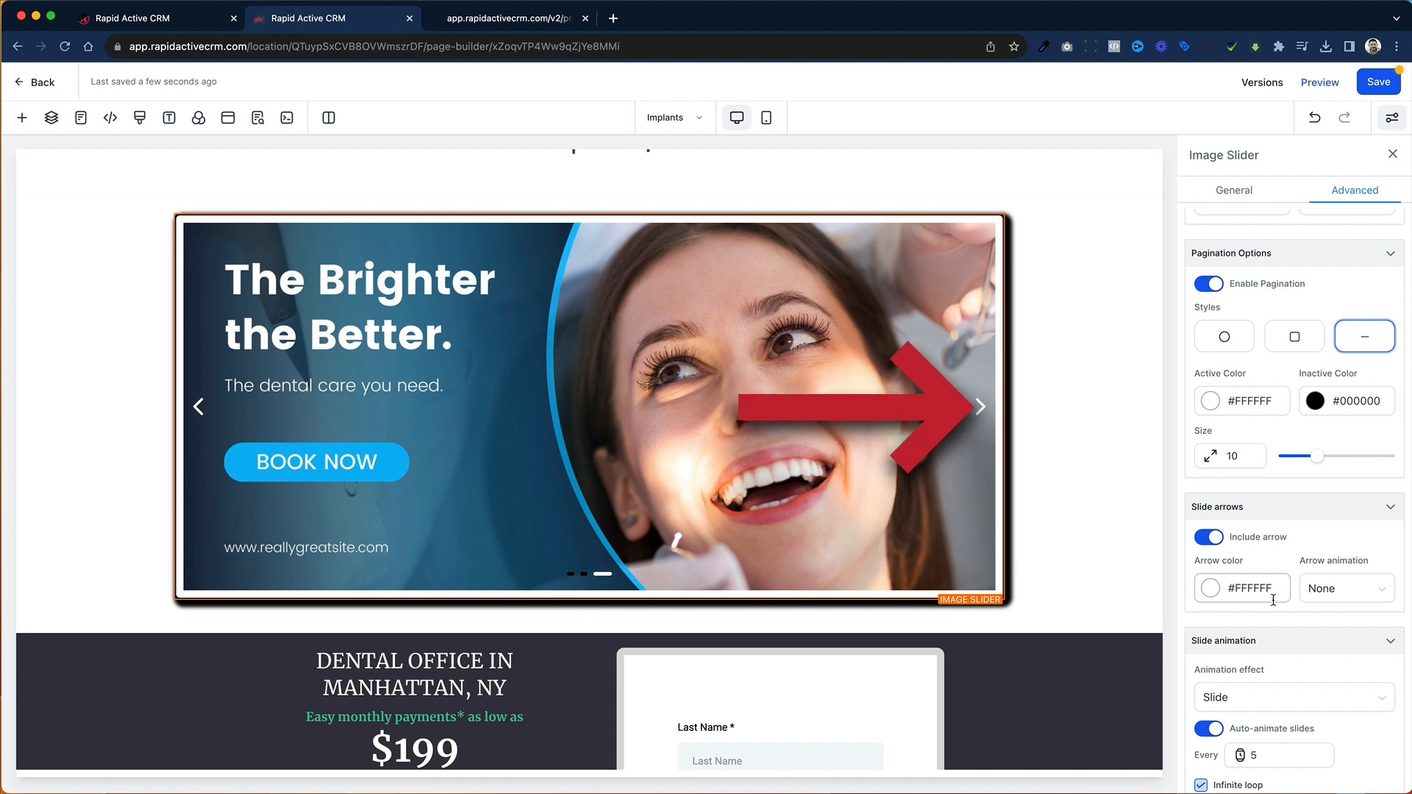
click(1356, 599)
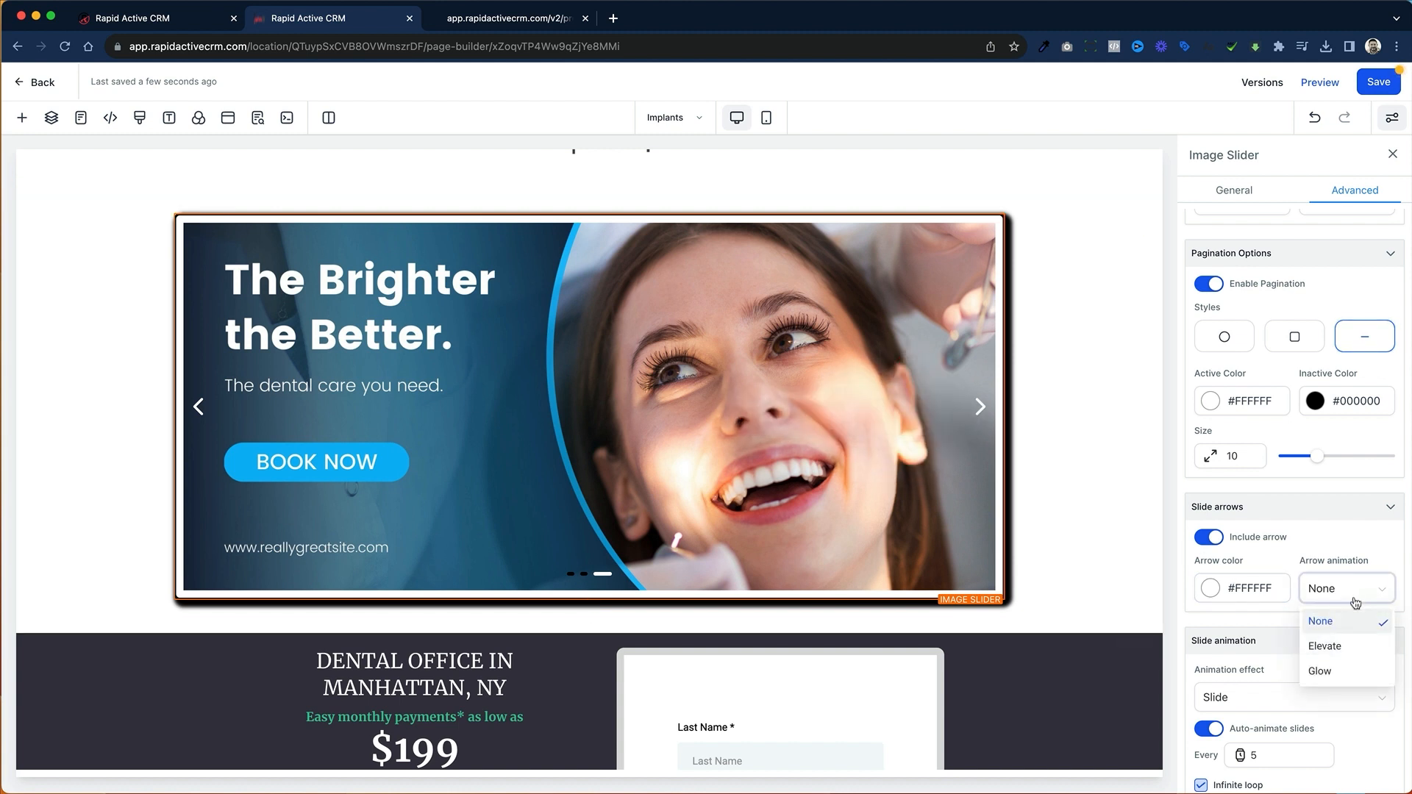
click(1354, 646)
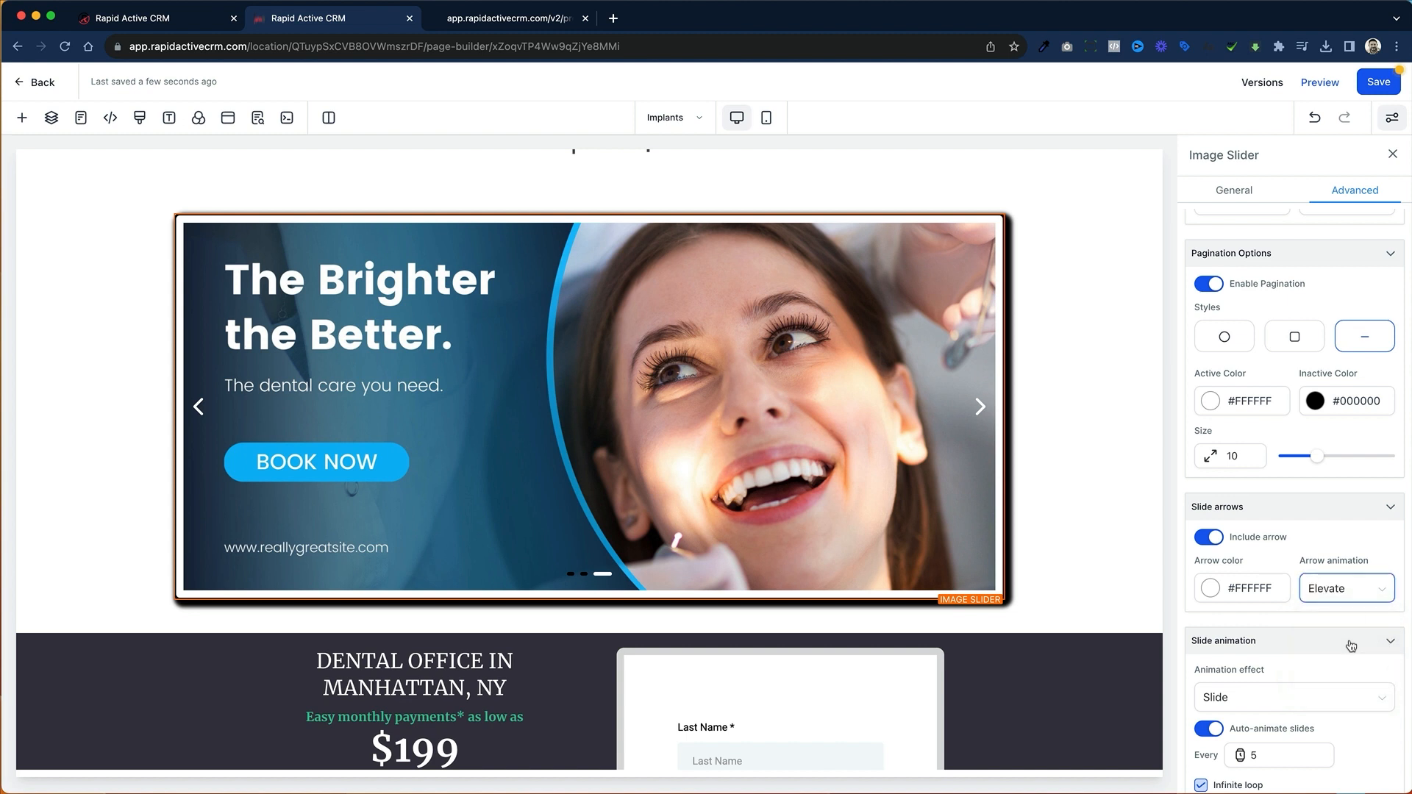
Step: Review the slider's remaining animation and visibility options, save the page, and preview the slider by going back to its first slide
scroll(1322, 616, down, 5)
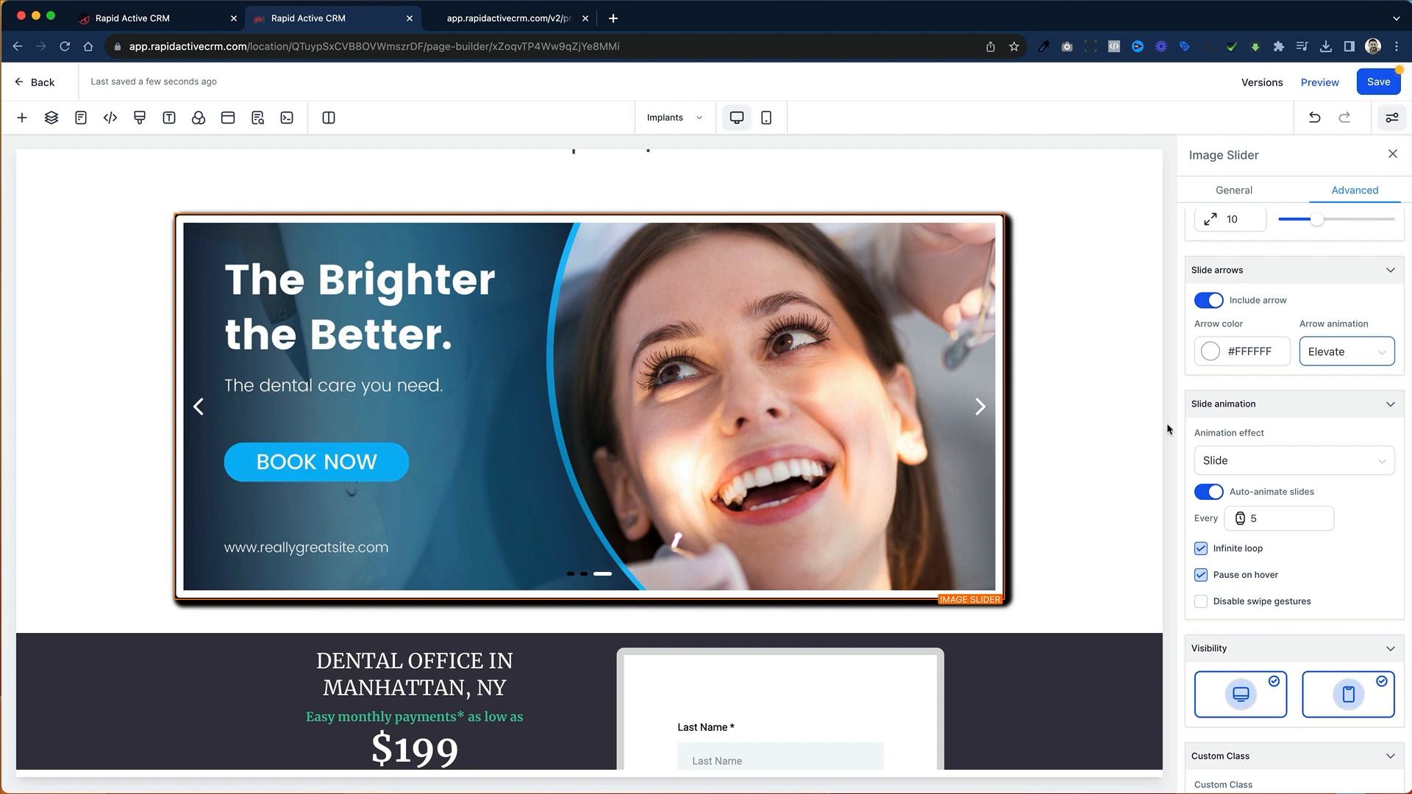
scroll(1214, 433, down, 3)
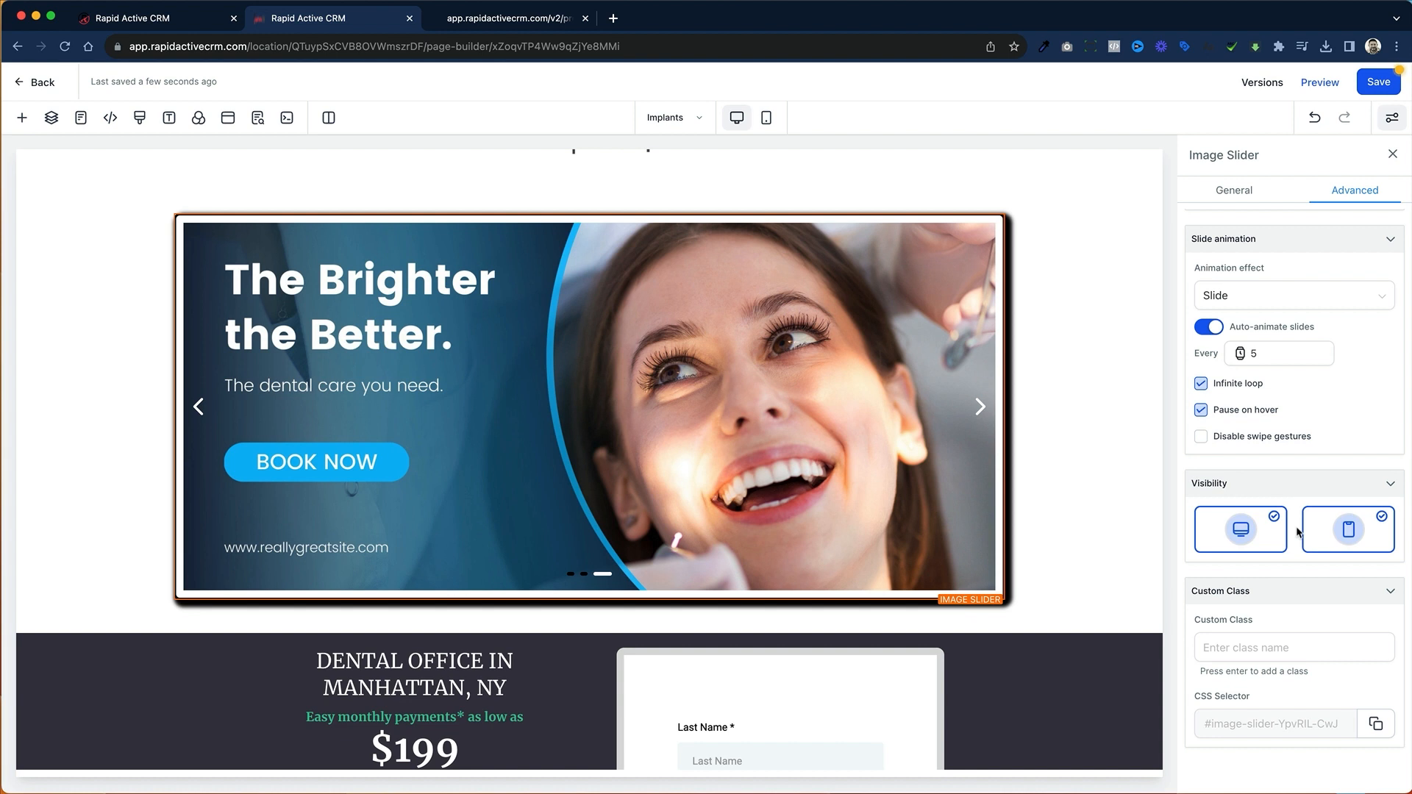
click(1382, 86)
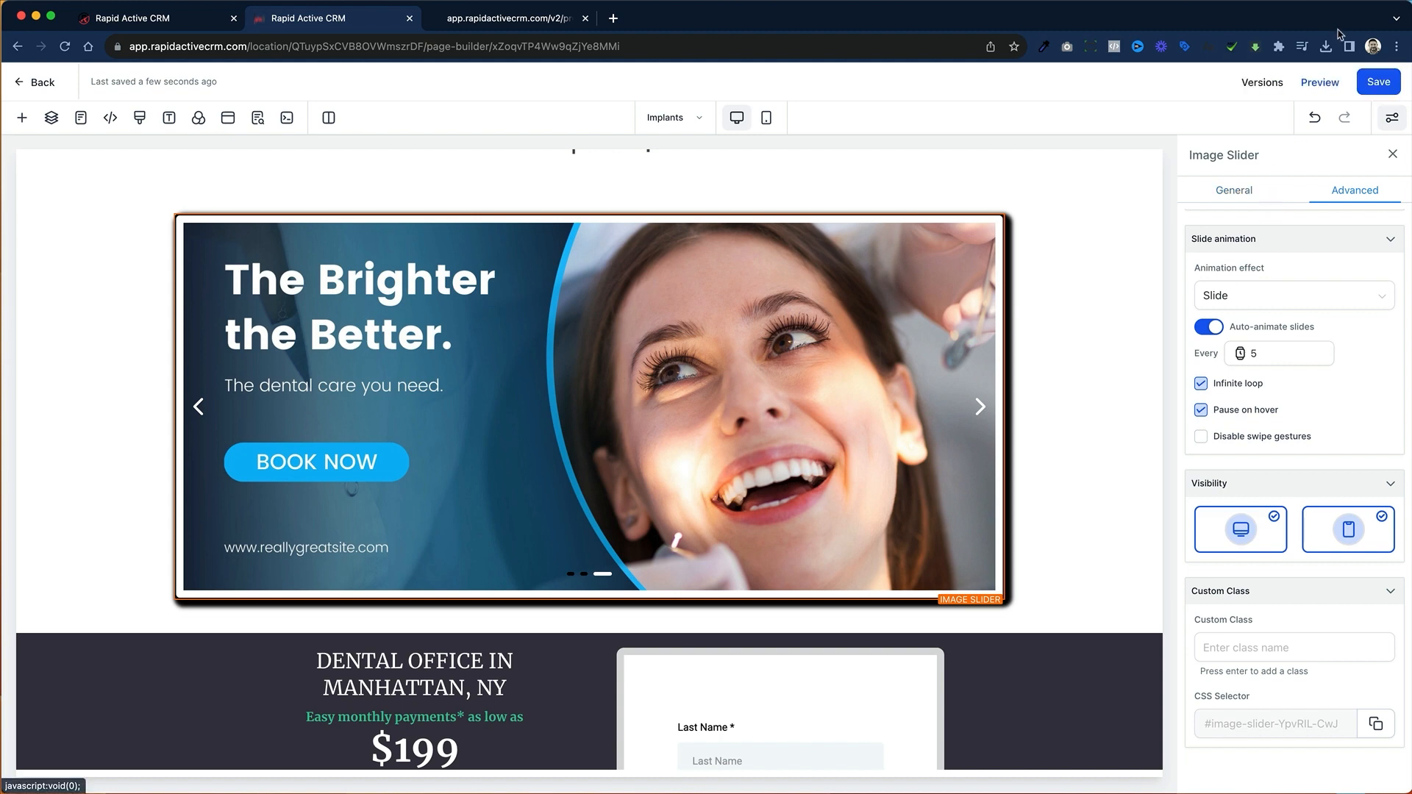
click(1320, 85)
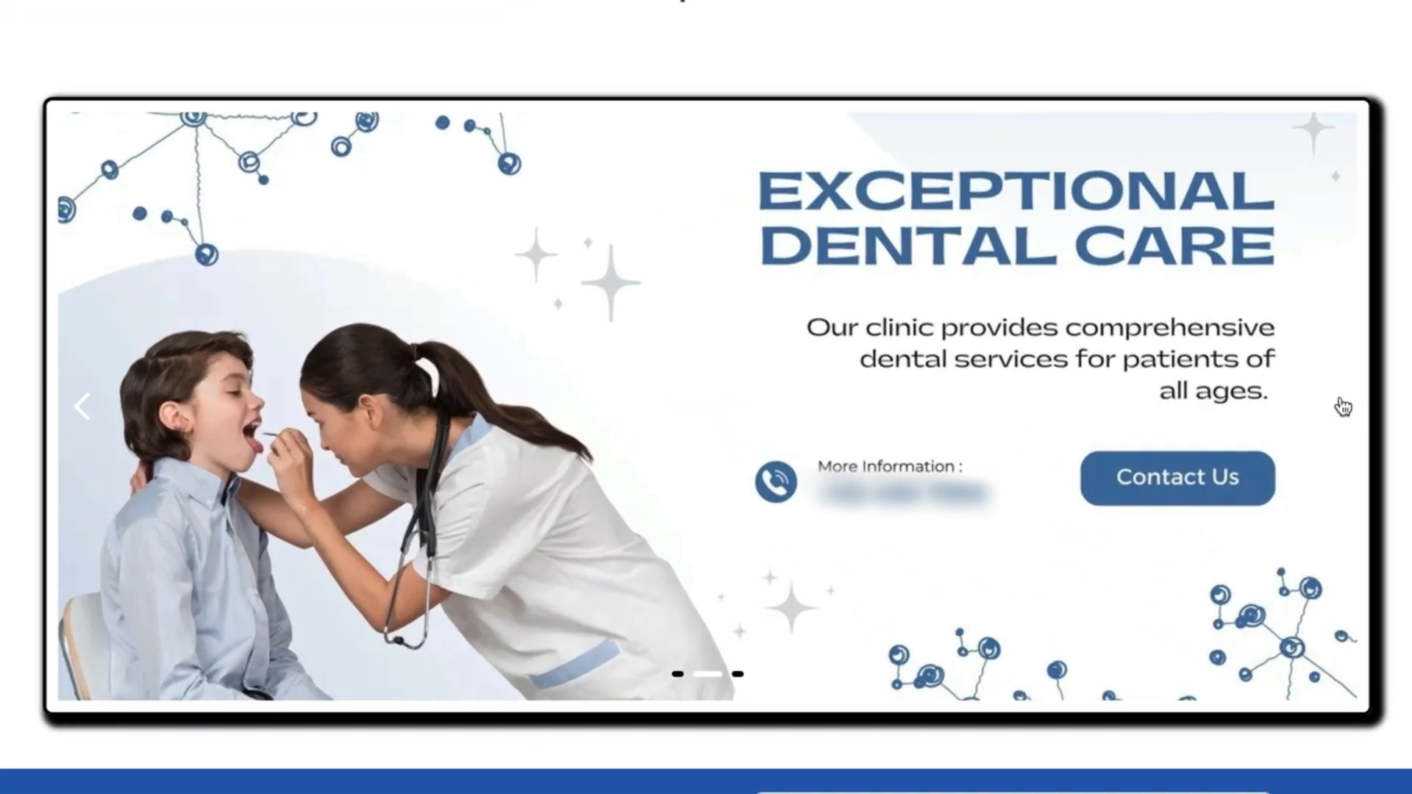
click(86, 409)
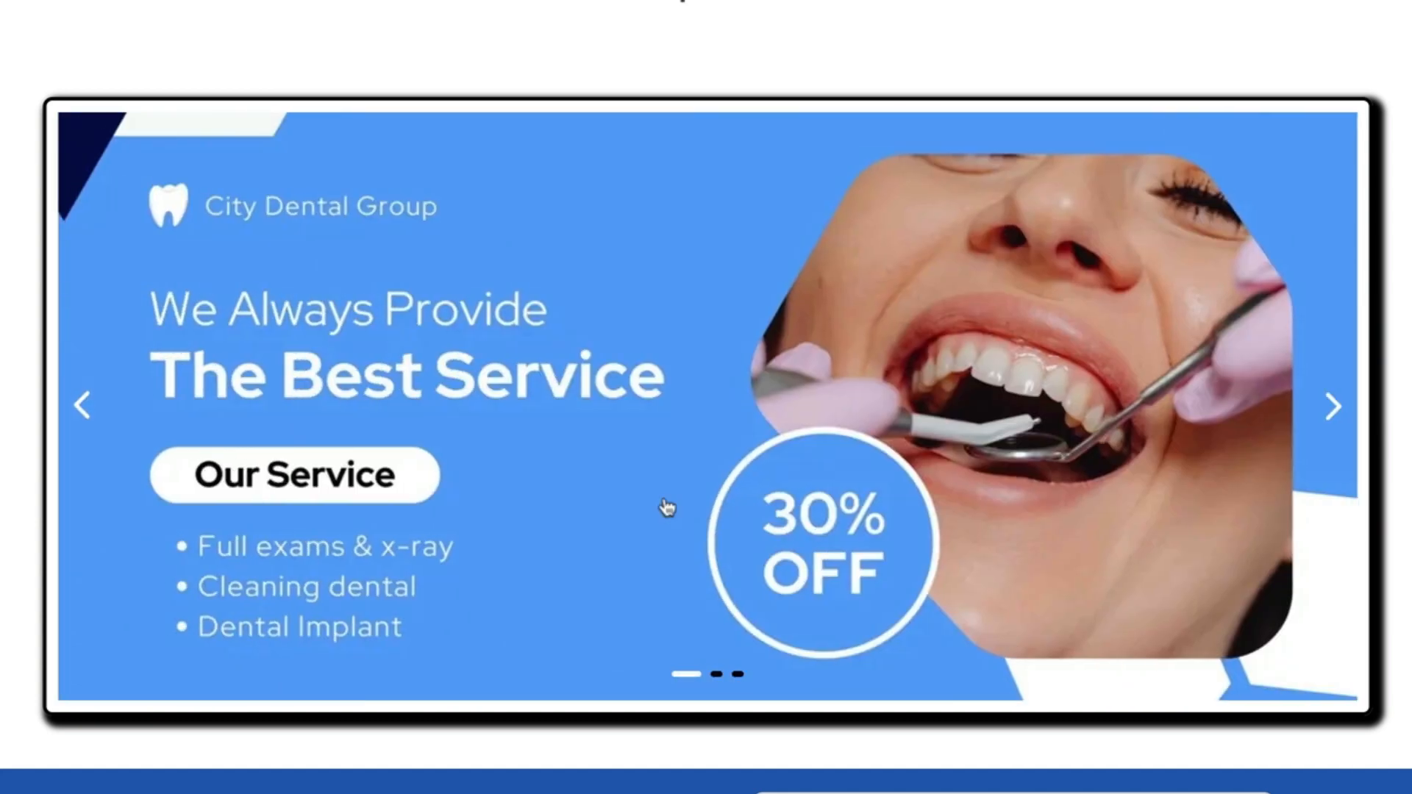
Step: Advance through the slides in the preview, test the first slide's link, and return to the previewed page
click(1335, 404)
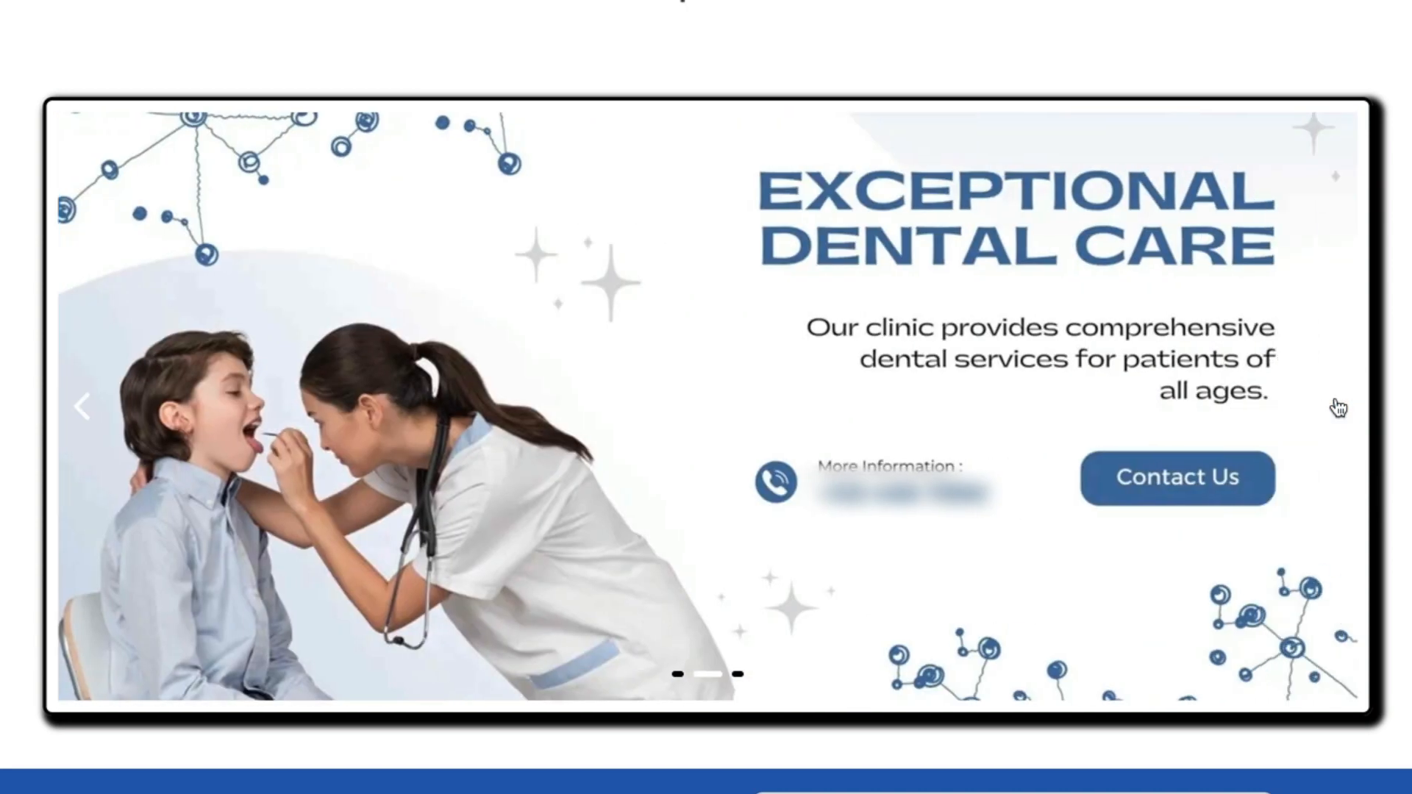
click(1337, 407)
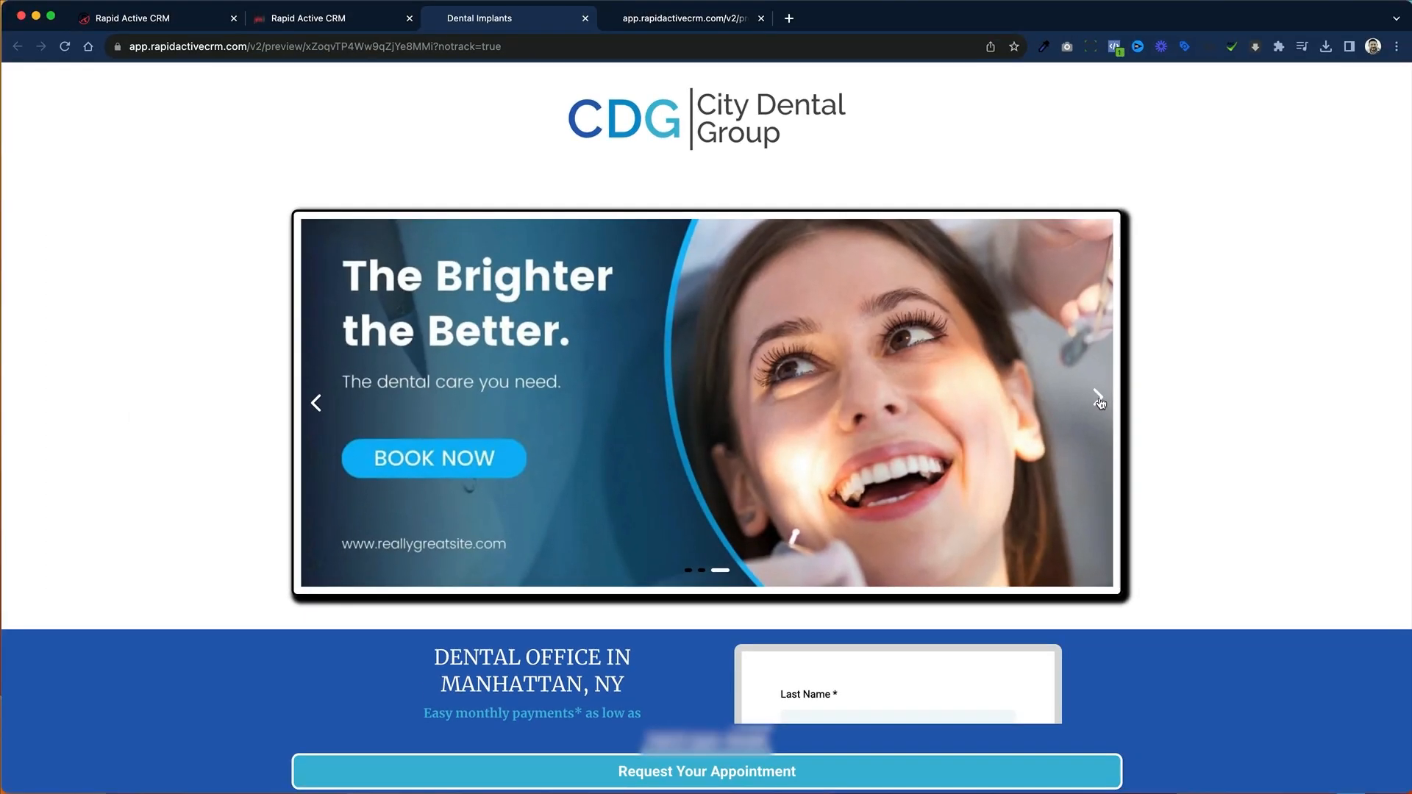
click(1338, 407)
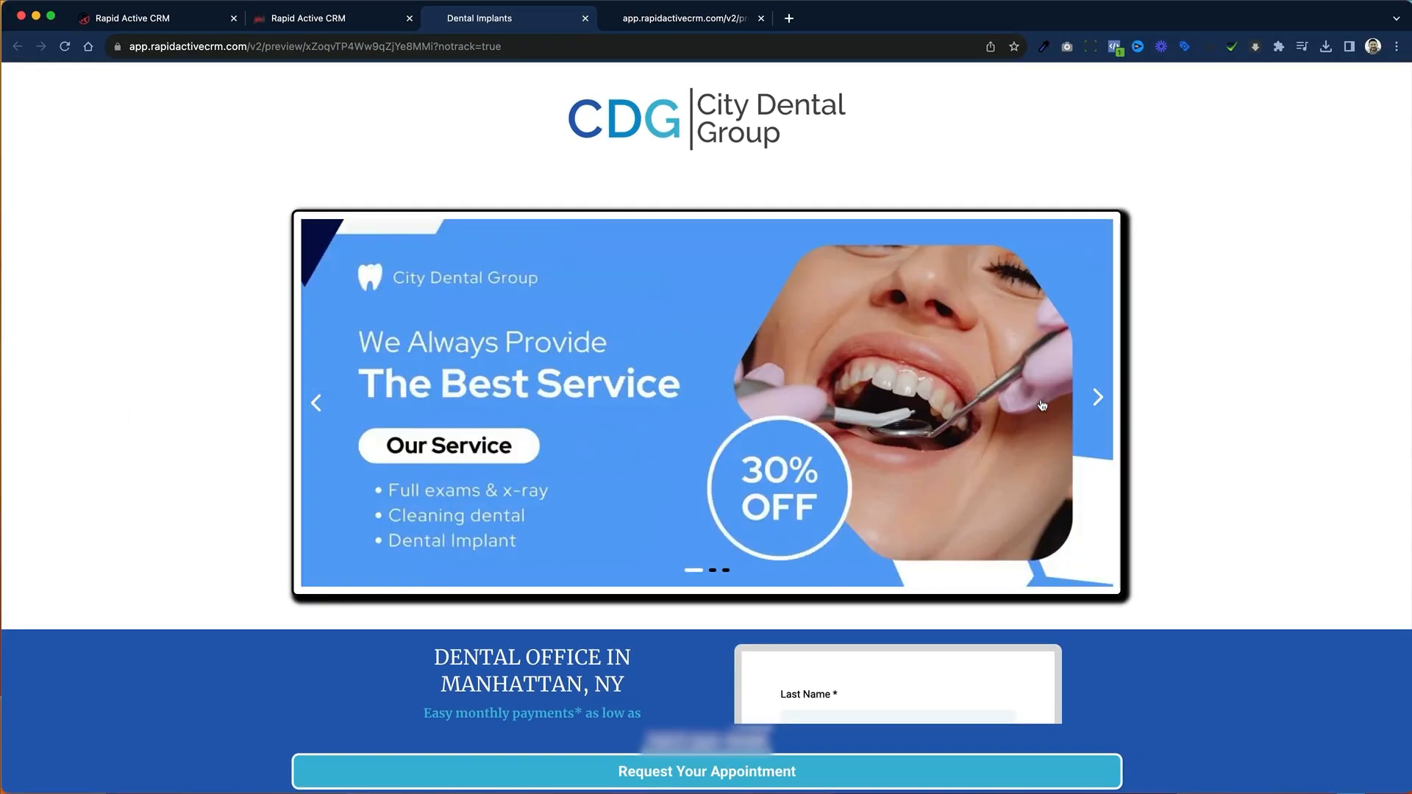
click(790, 421)
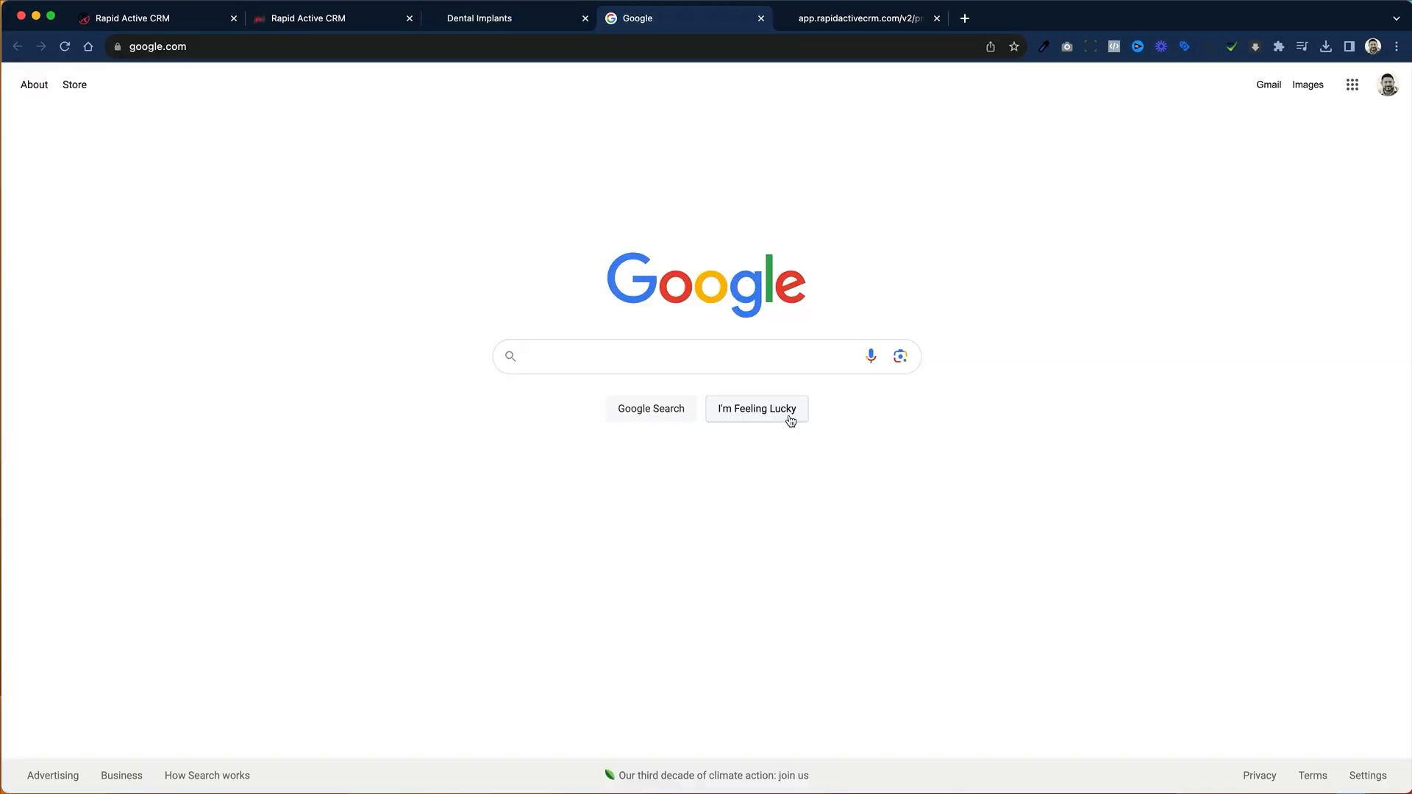
click(539, 21)
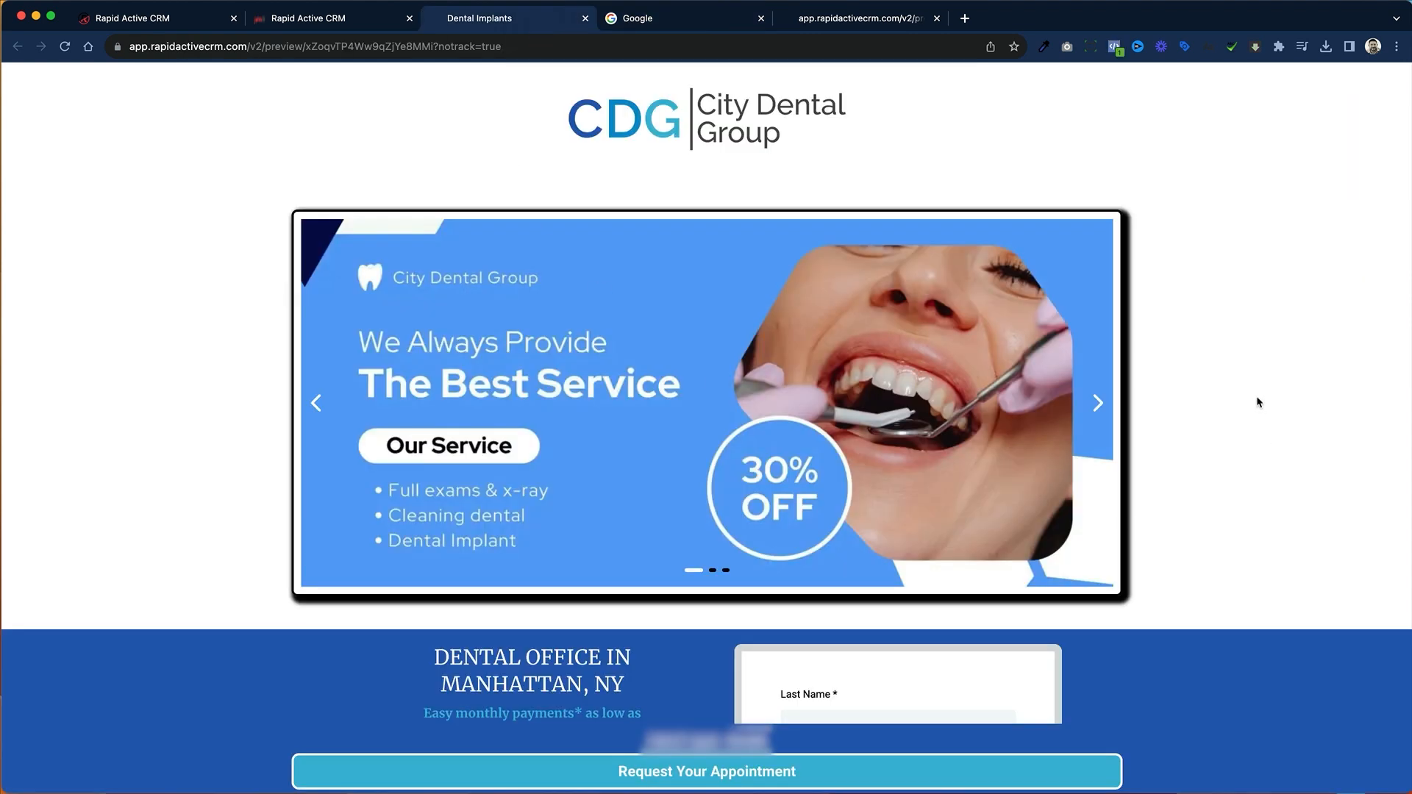
Step: Test the links on the slider's second and third slides, returning to the previewed page after each one
click(1102, 405)
click(743, 483)
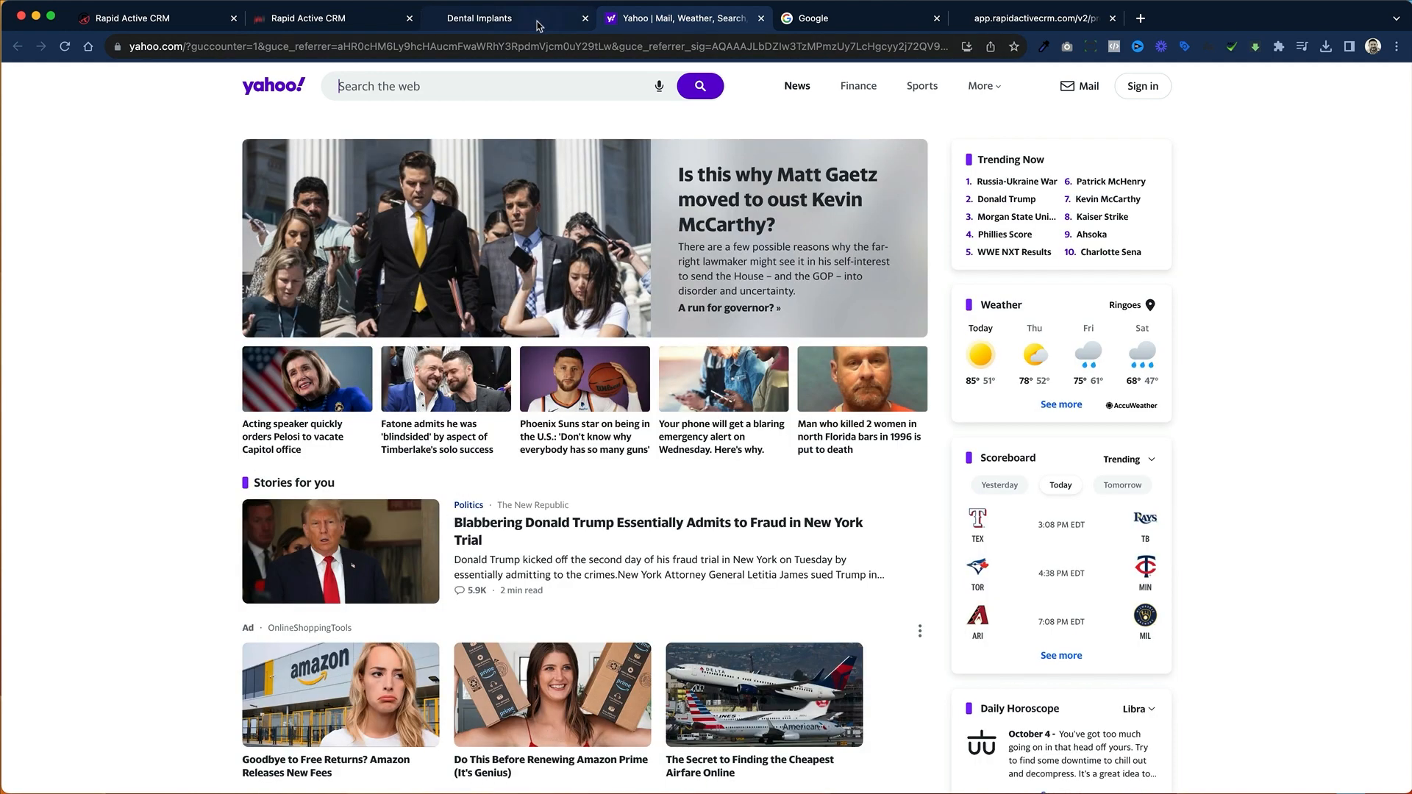
click(539, 23)
click(1108, 408)
click(703, 392)
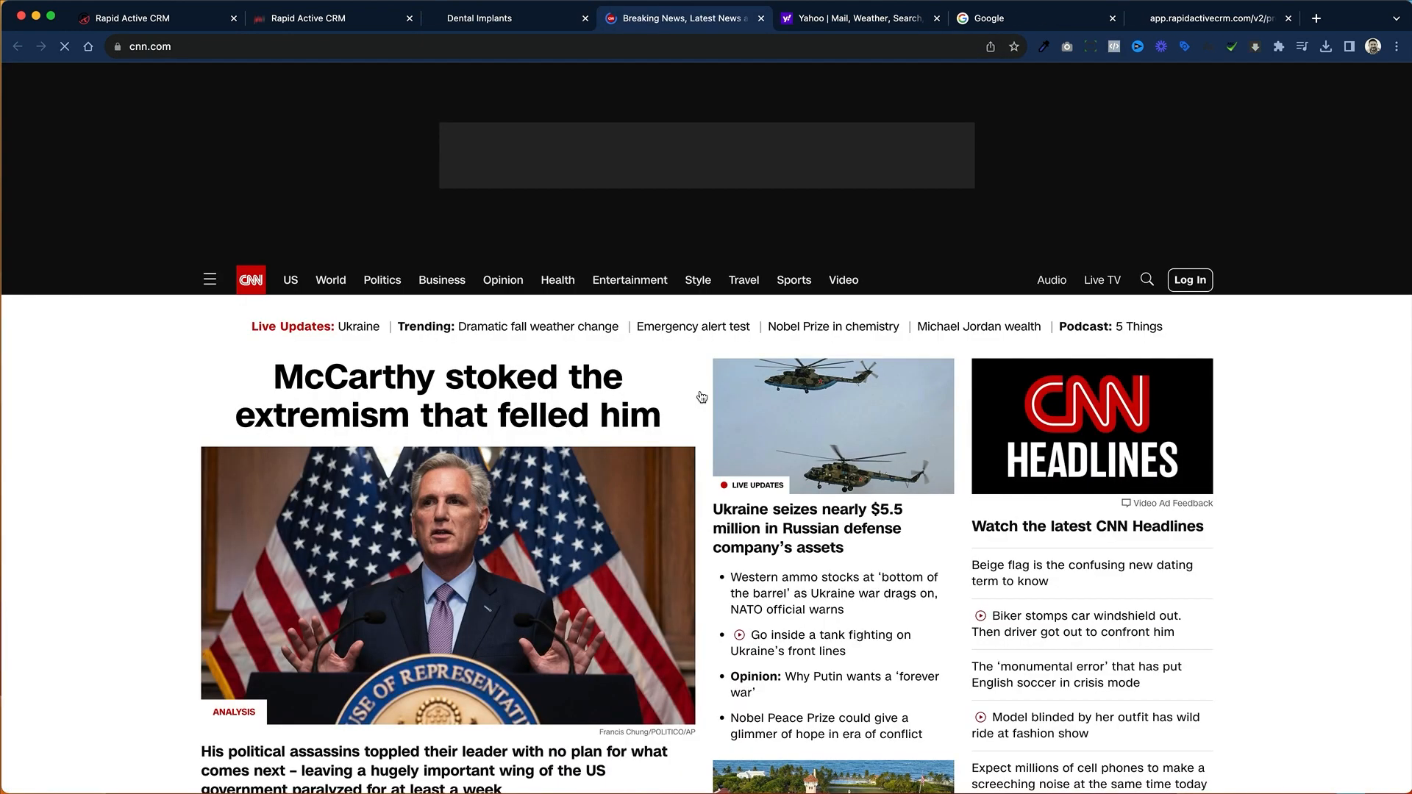
click(477, 25)
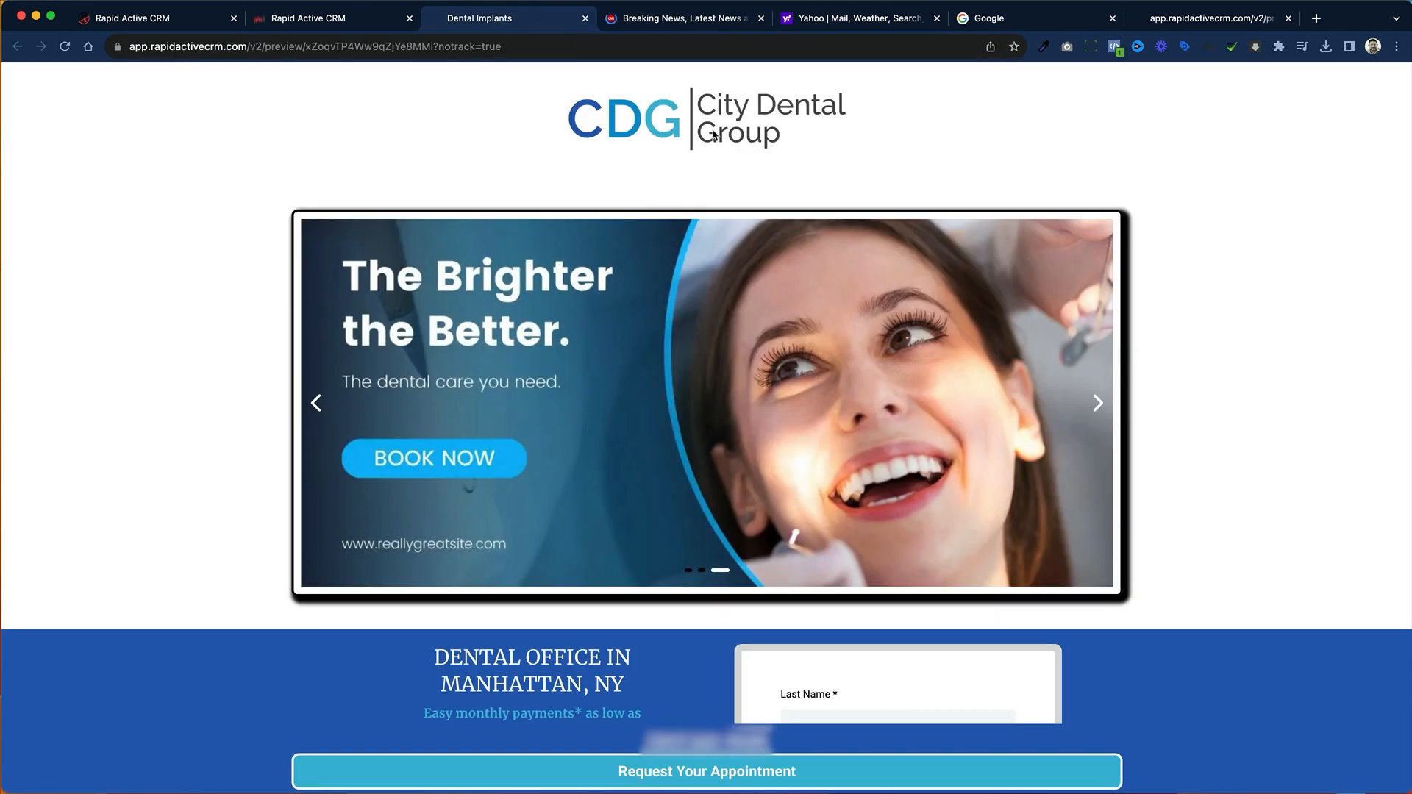
Step: Look over the rest of the previewed page and return to the page builder to view the slider section
scroll(1164, 277, down, 3)
scroll(1164, 278, down, 5)
scroll(1166, 277, up, 8)
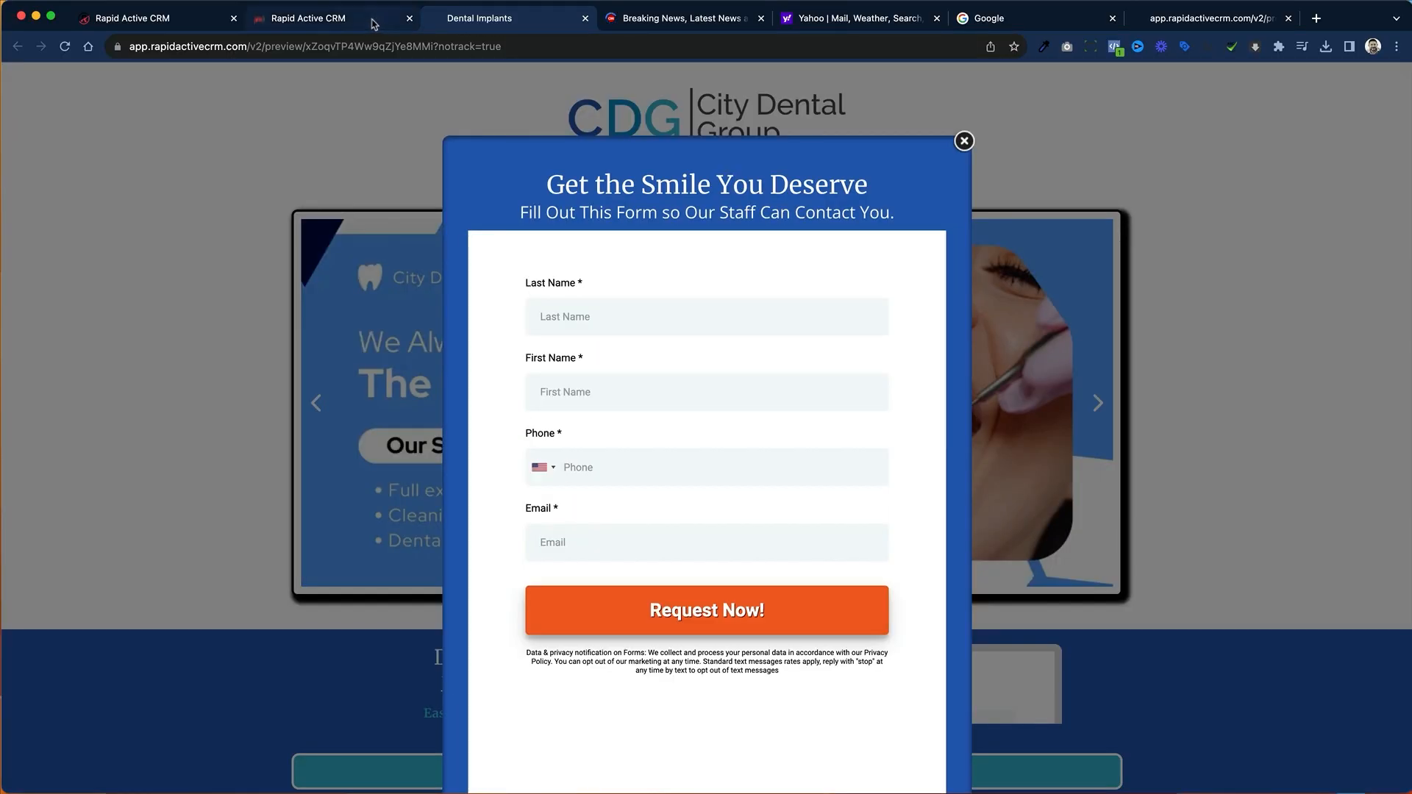
click(373, 23)
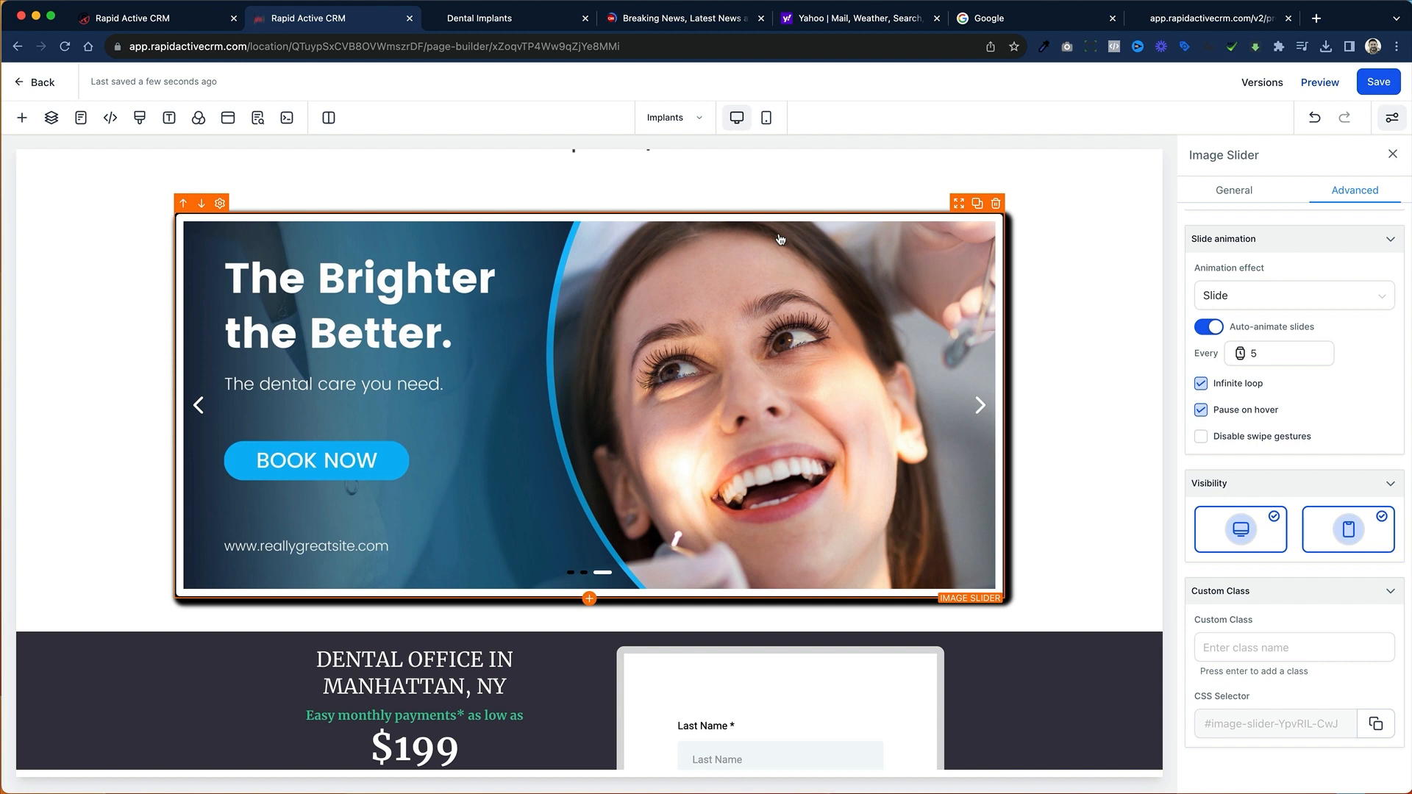
scroll(780, 239, up, 1)
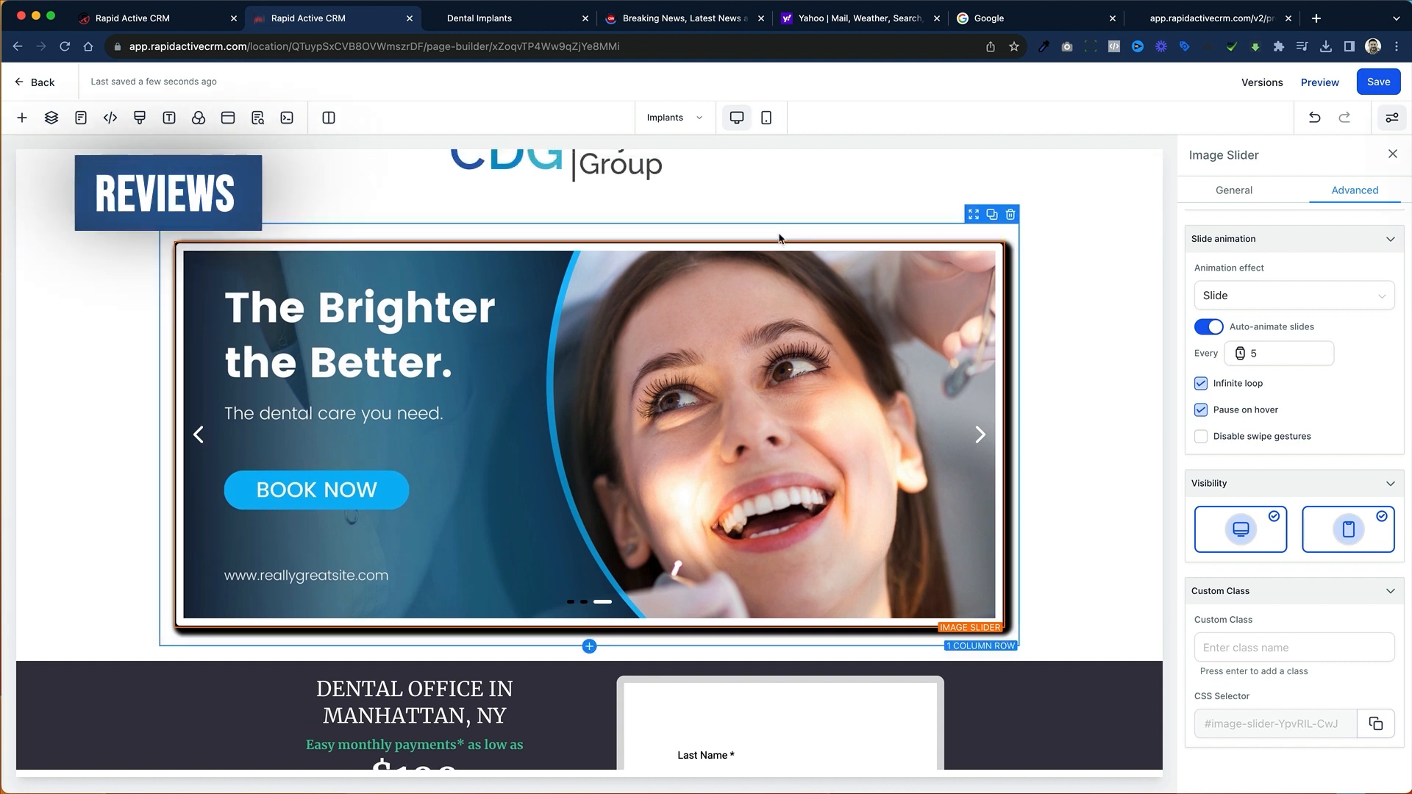
scroll(780, 239, up, 2)
scroll(776, 240, down, 1)
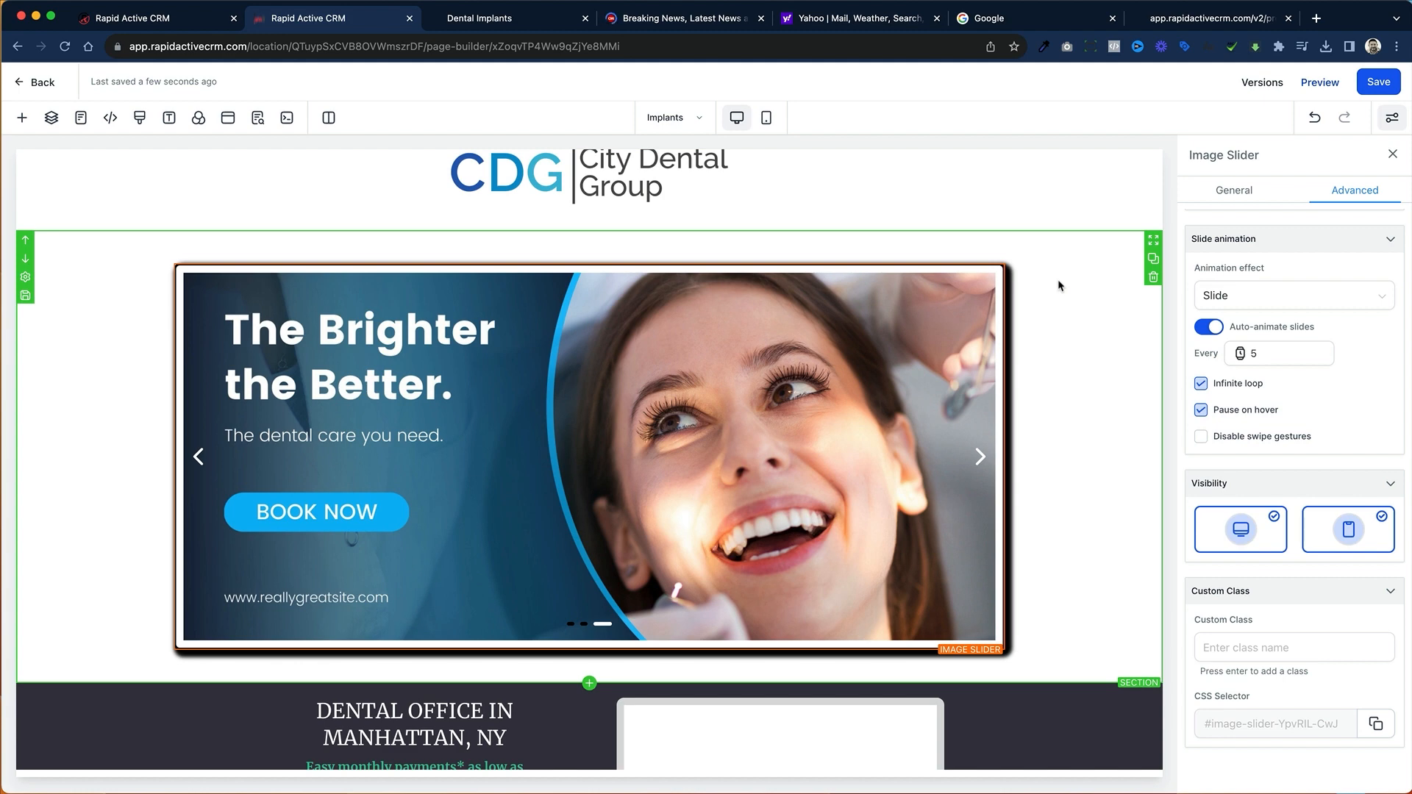
Step: View the received reviews in the CRM's Reputation area and start a new review widget
click(208, 27)
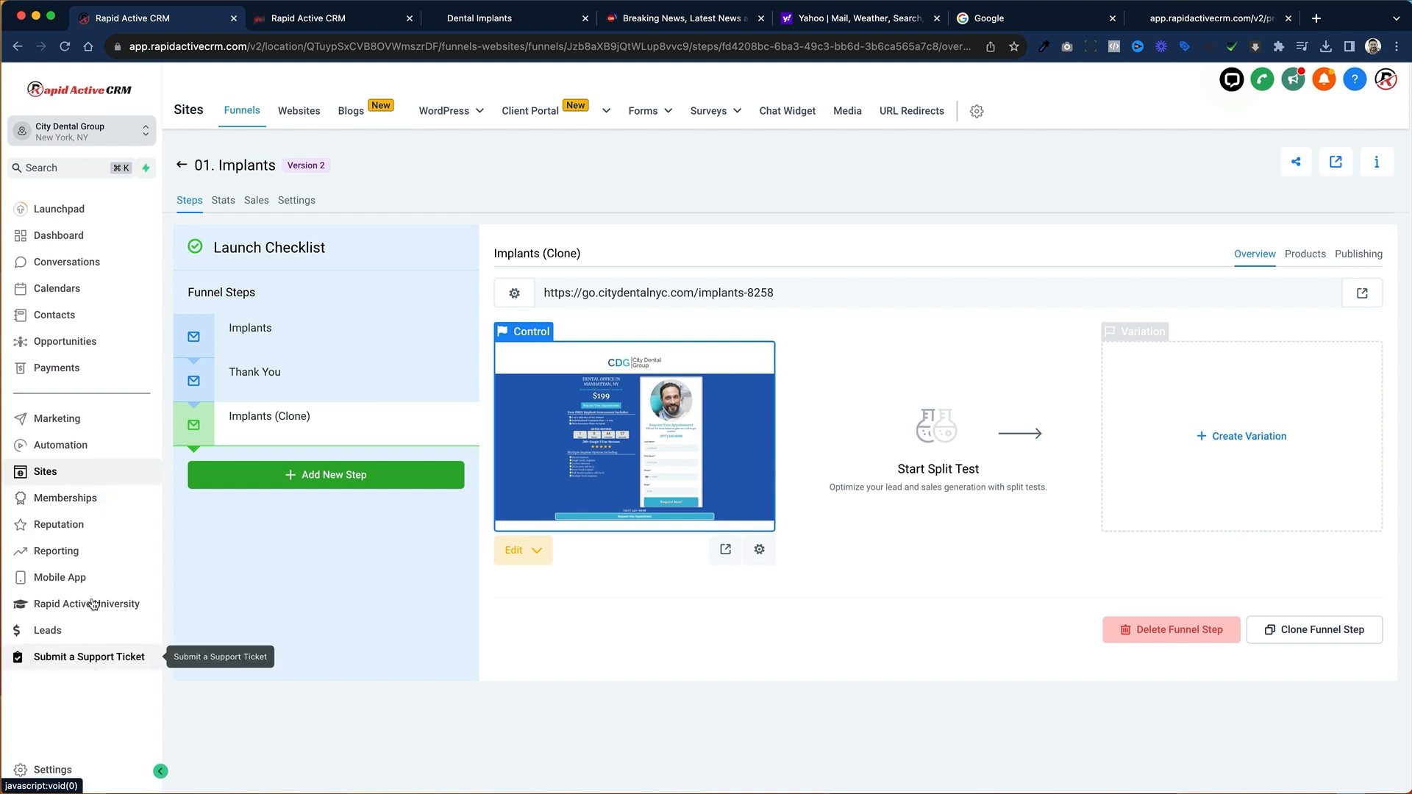
click(85, 528)
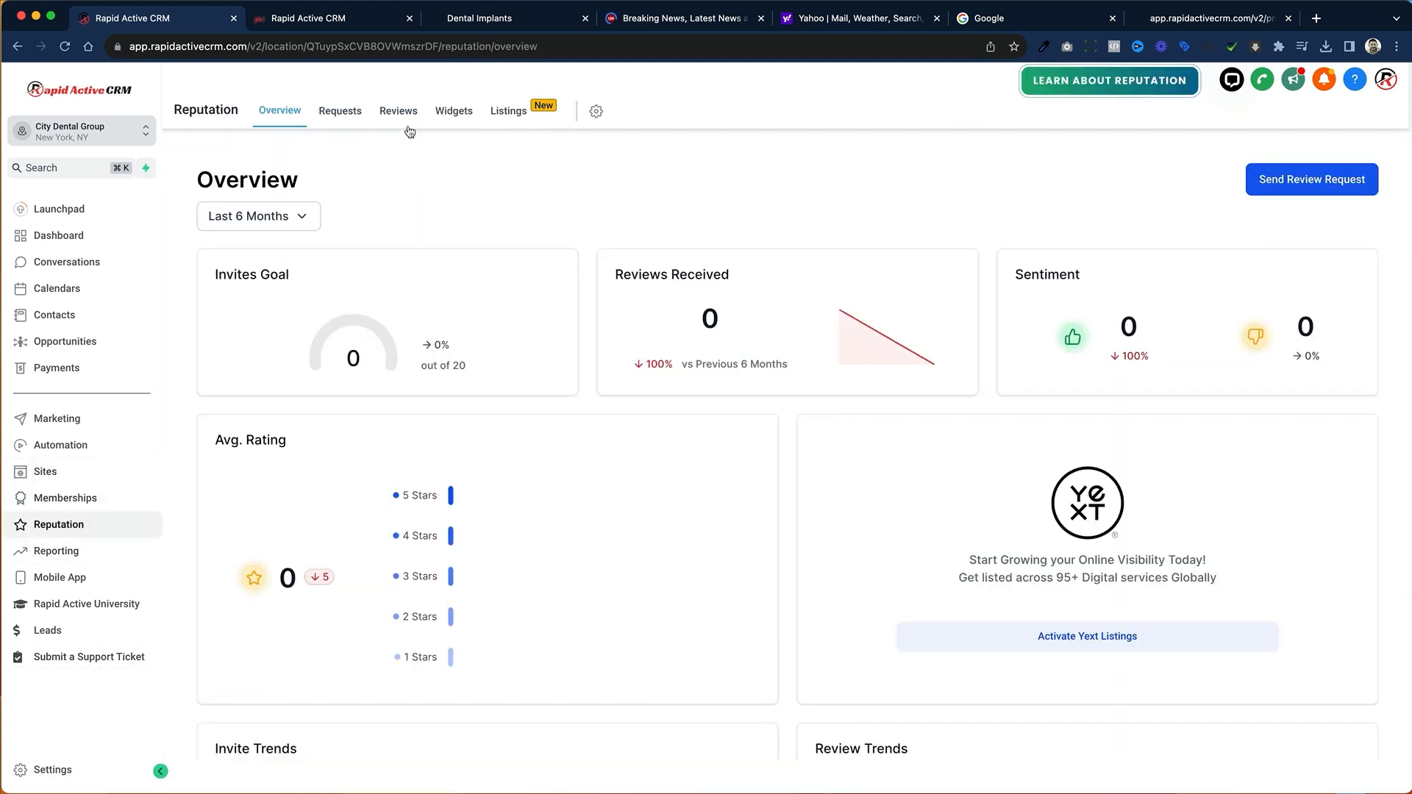
click(408, 122)
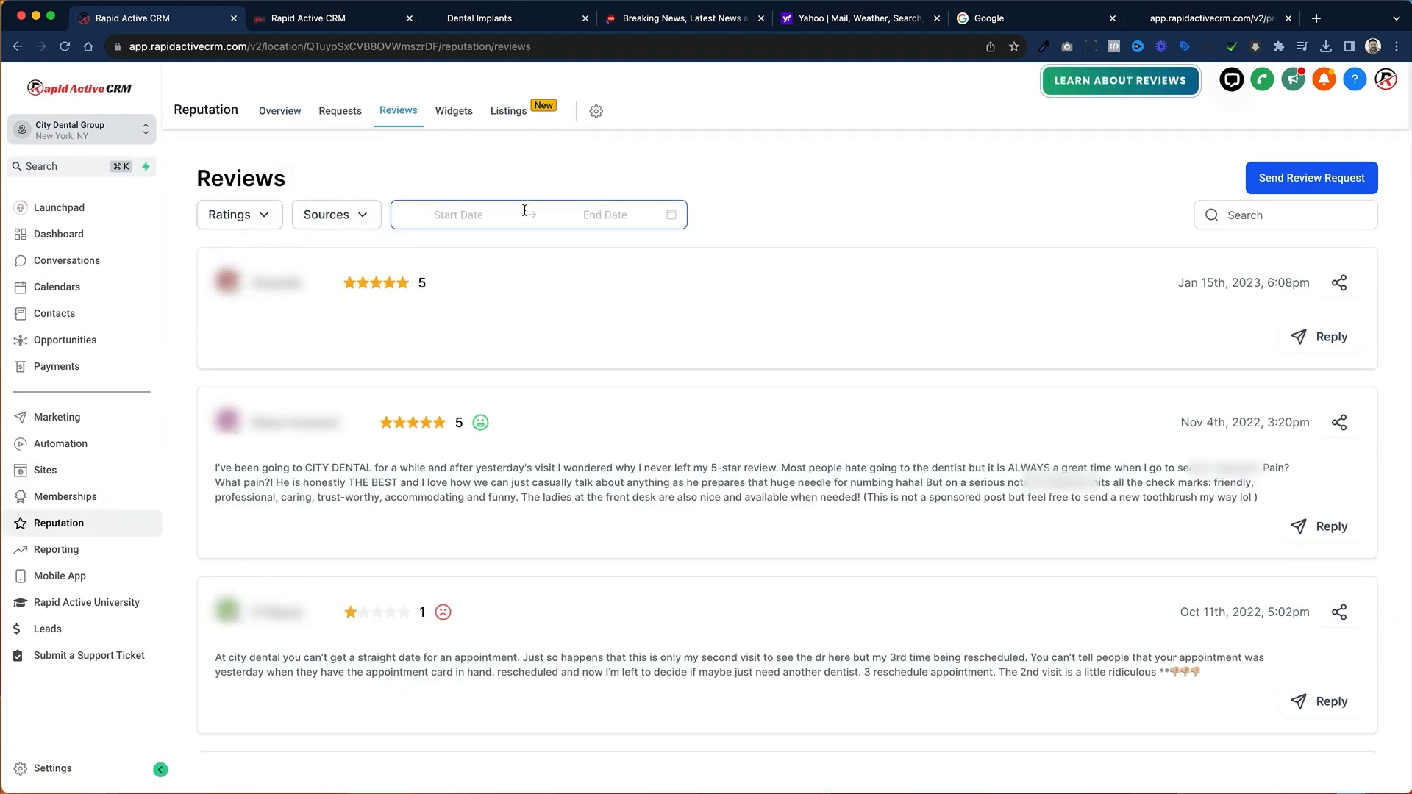
click(456, 114)
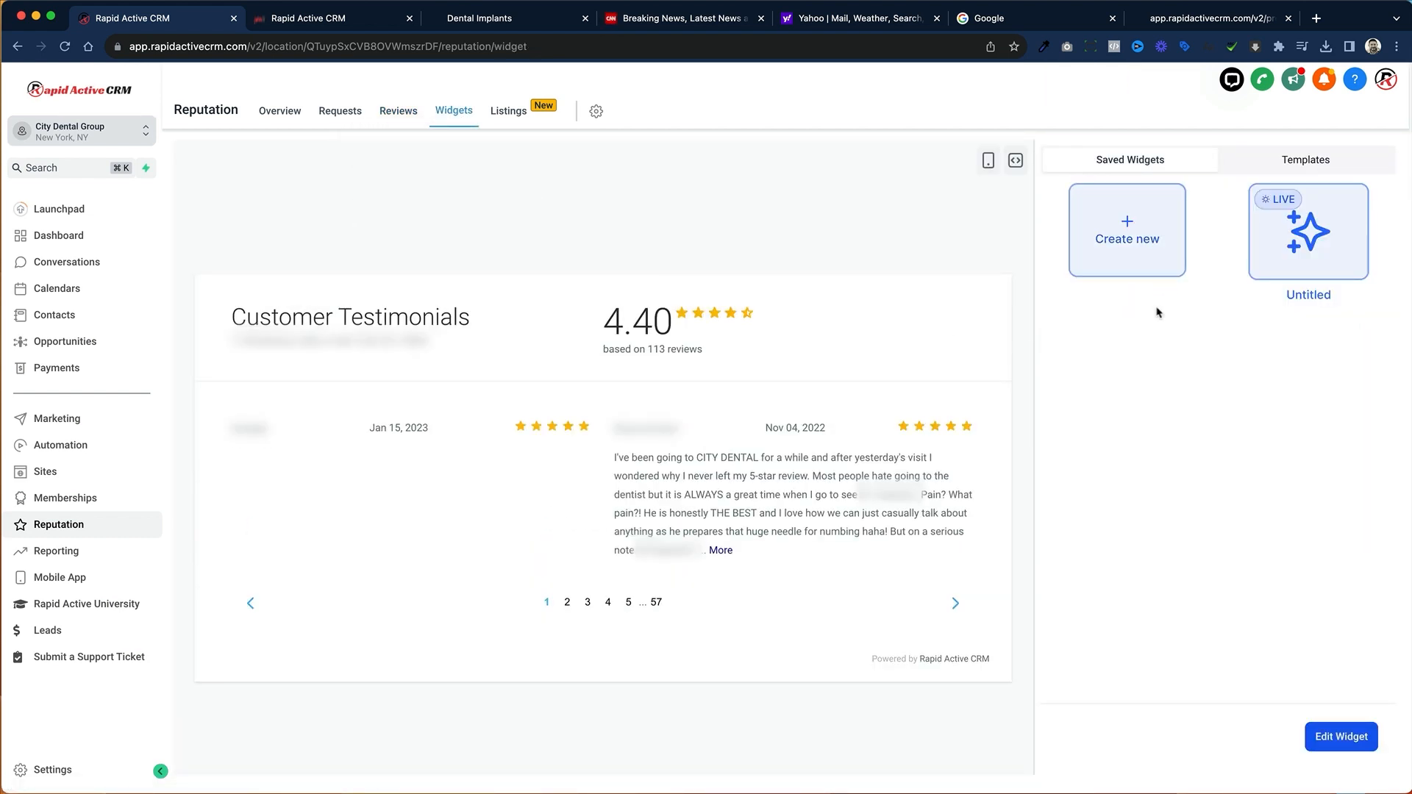
click(1174, 234)
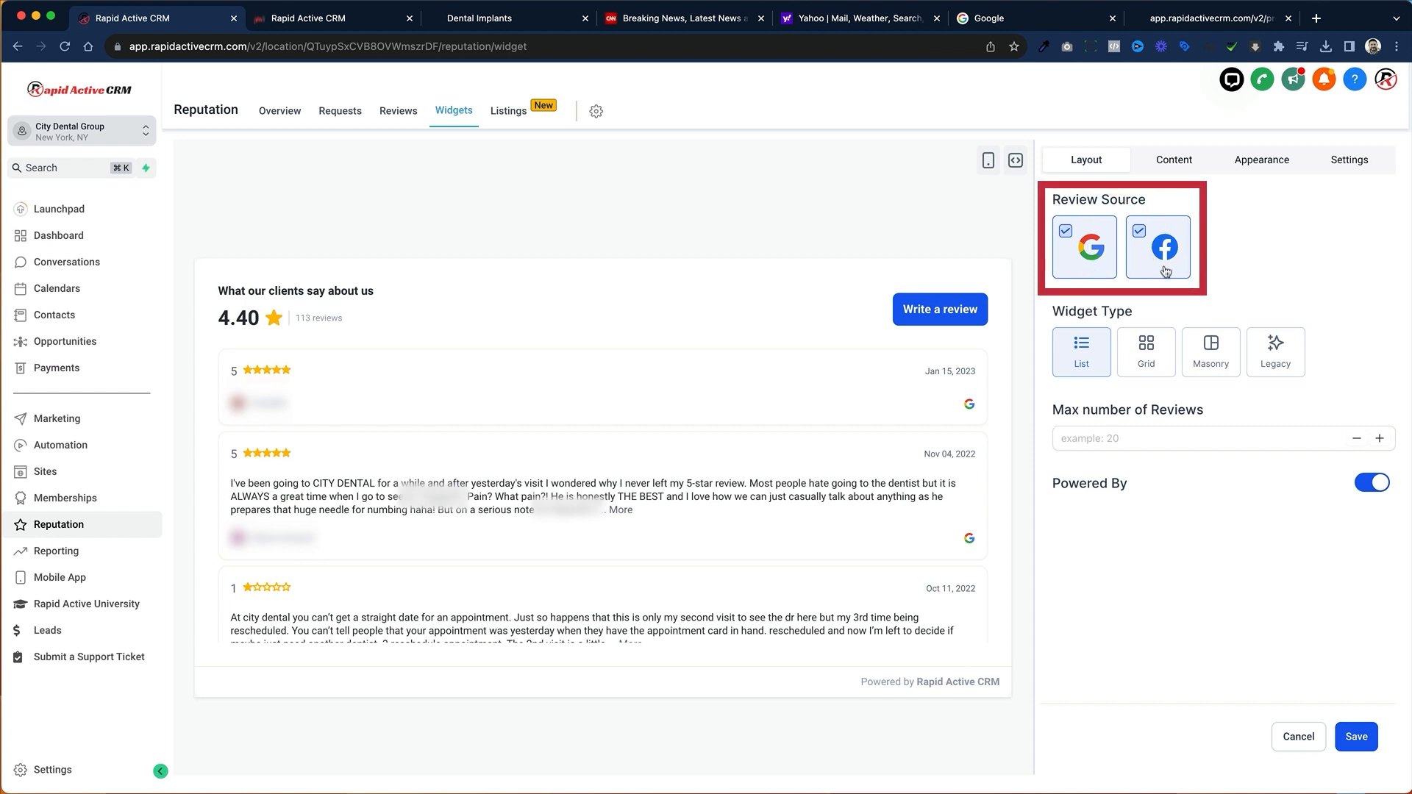
Step: Compare the Grid and Masonry widget types, choose Grid, and turn off the Powered By label
click(1141, 356)
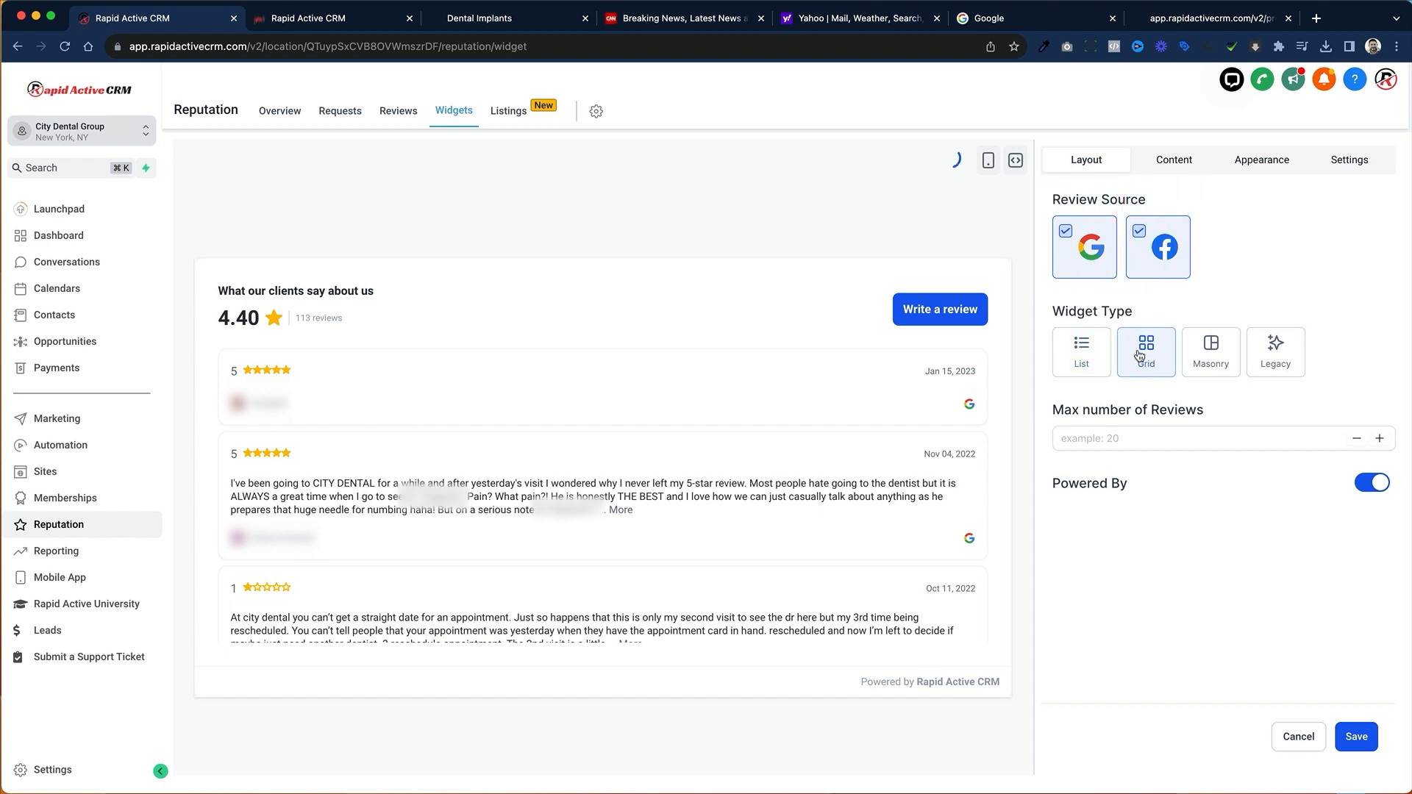
click(1197, 356)
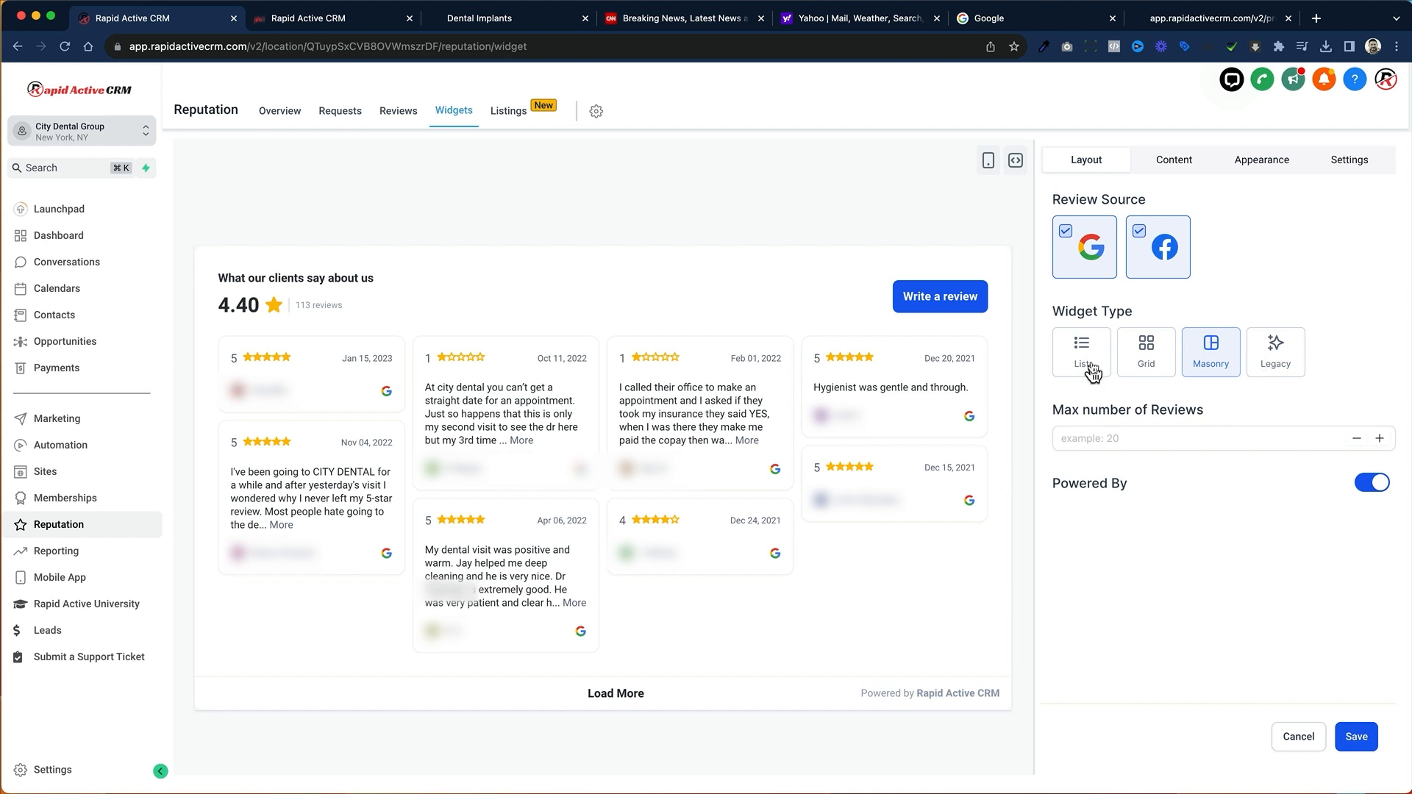
click(1148, 353)
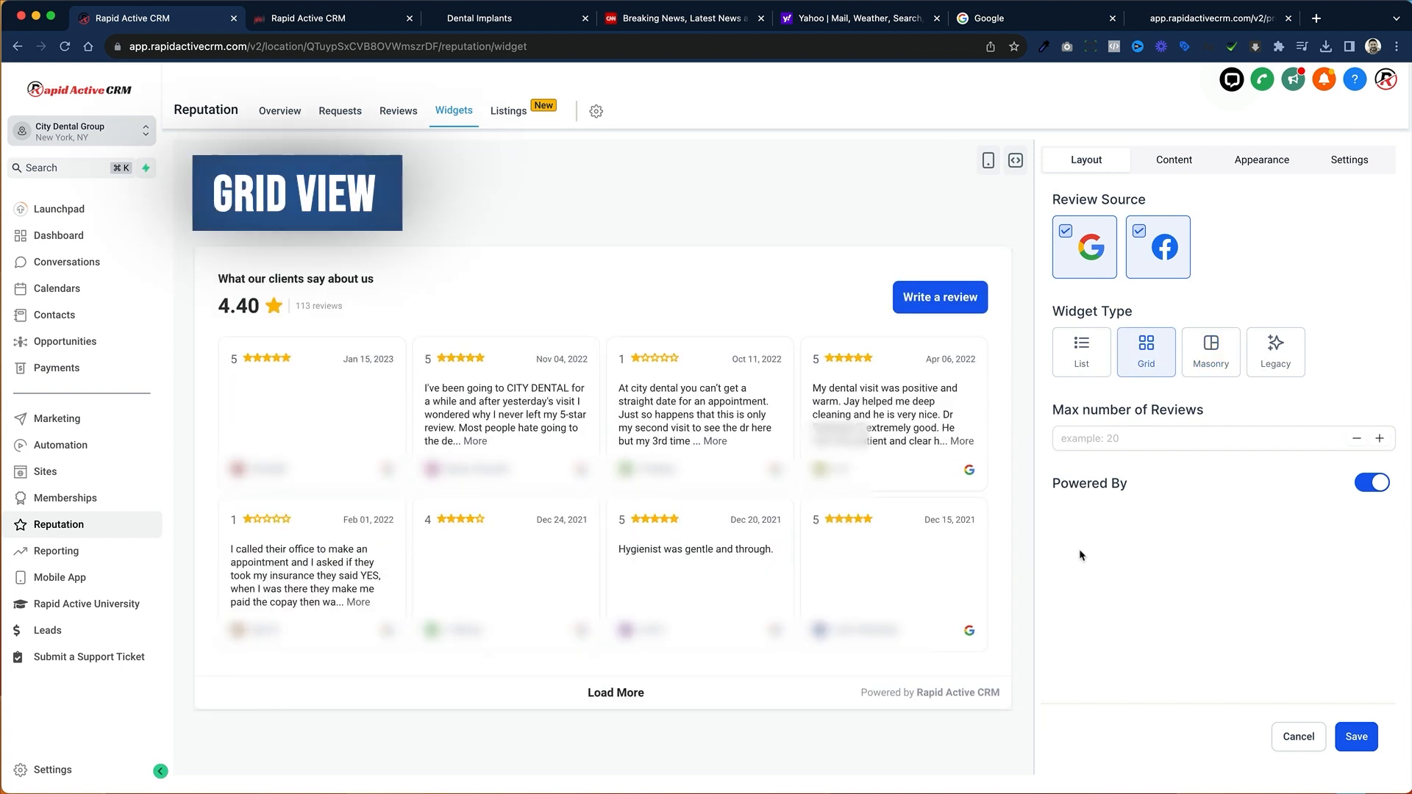
click(1278, 441)
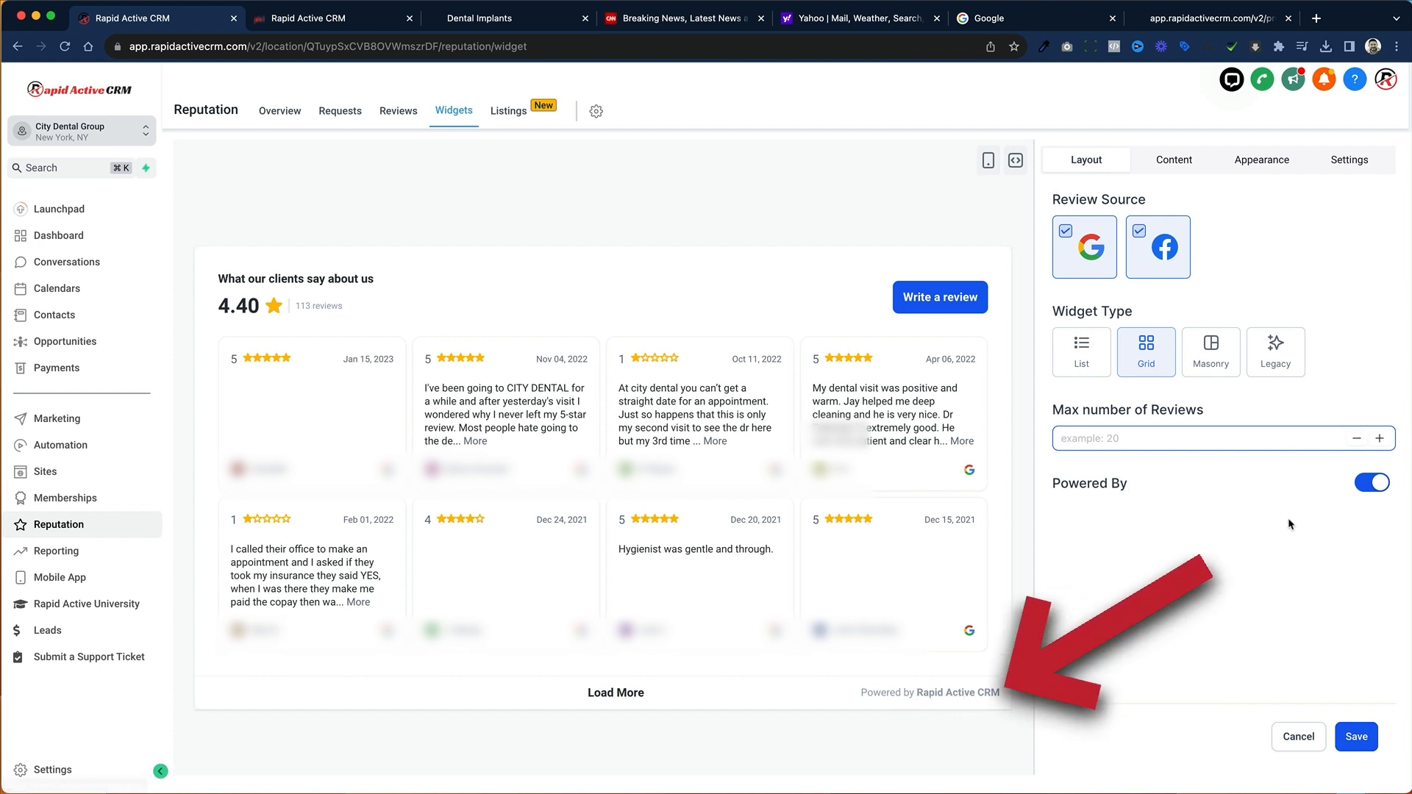
click(1367, 486)
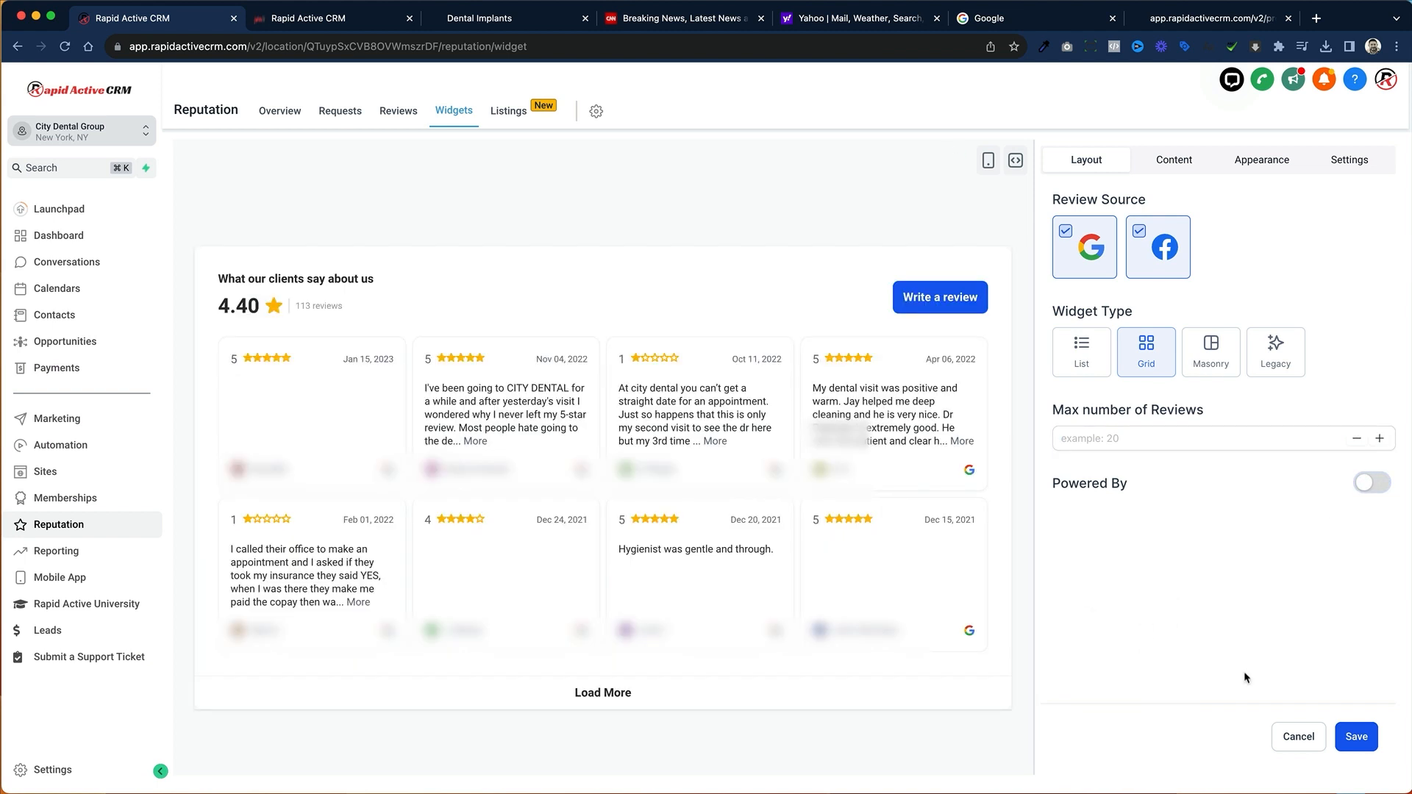
Step: Set the review widget's heading to "Reviews for City Dental" and its description to "Here is my description"
click(1174, 161)
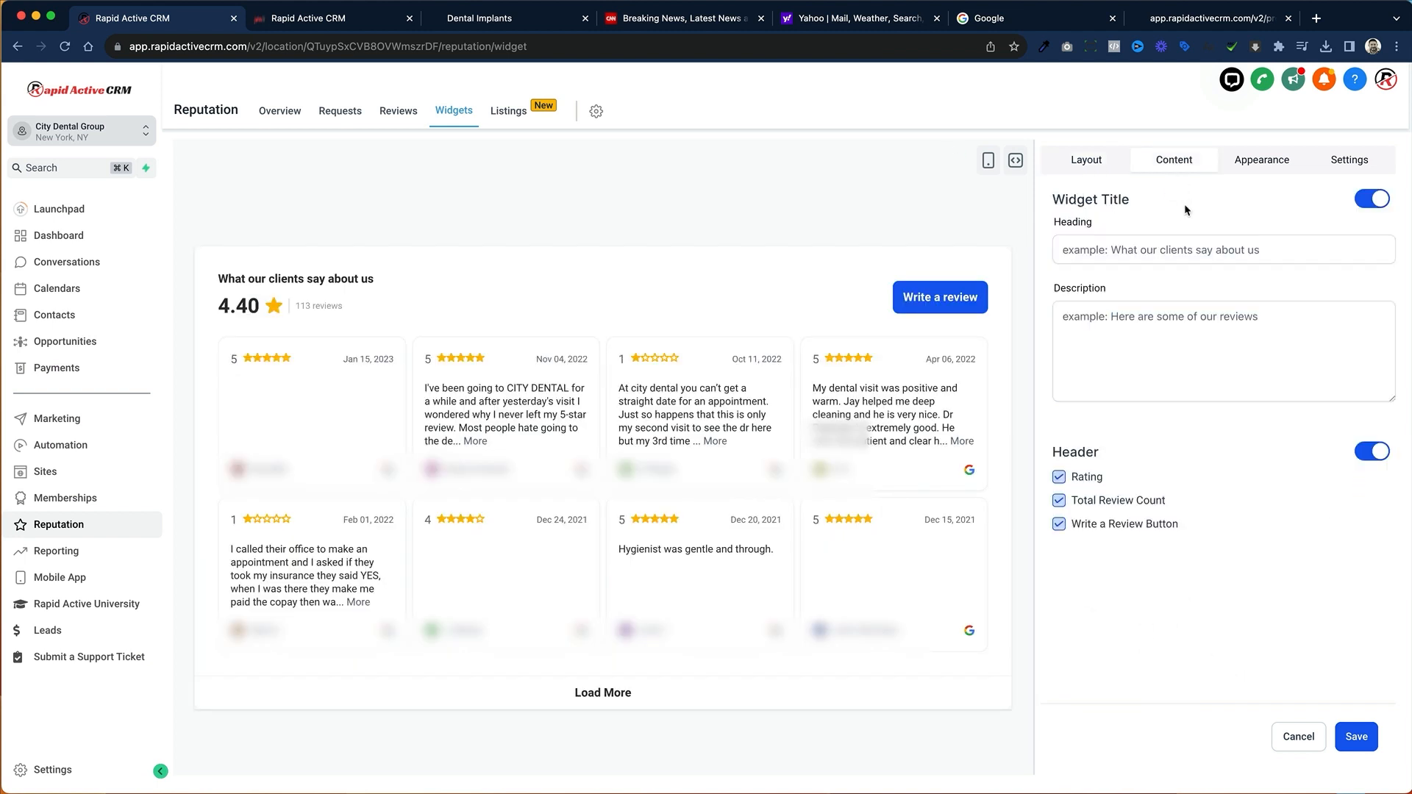
click(1098, 253)
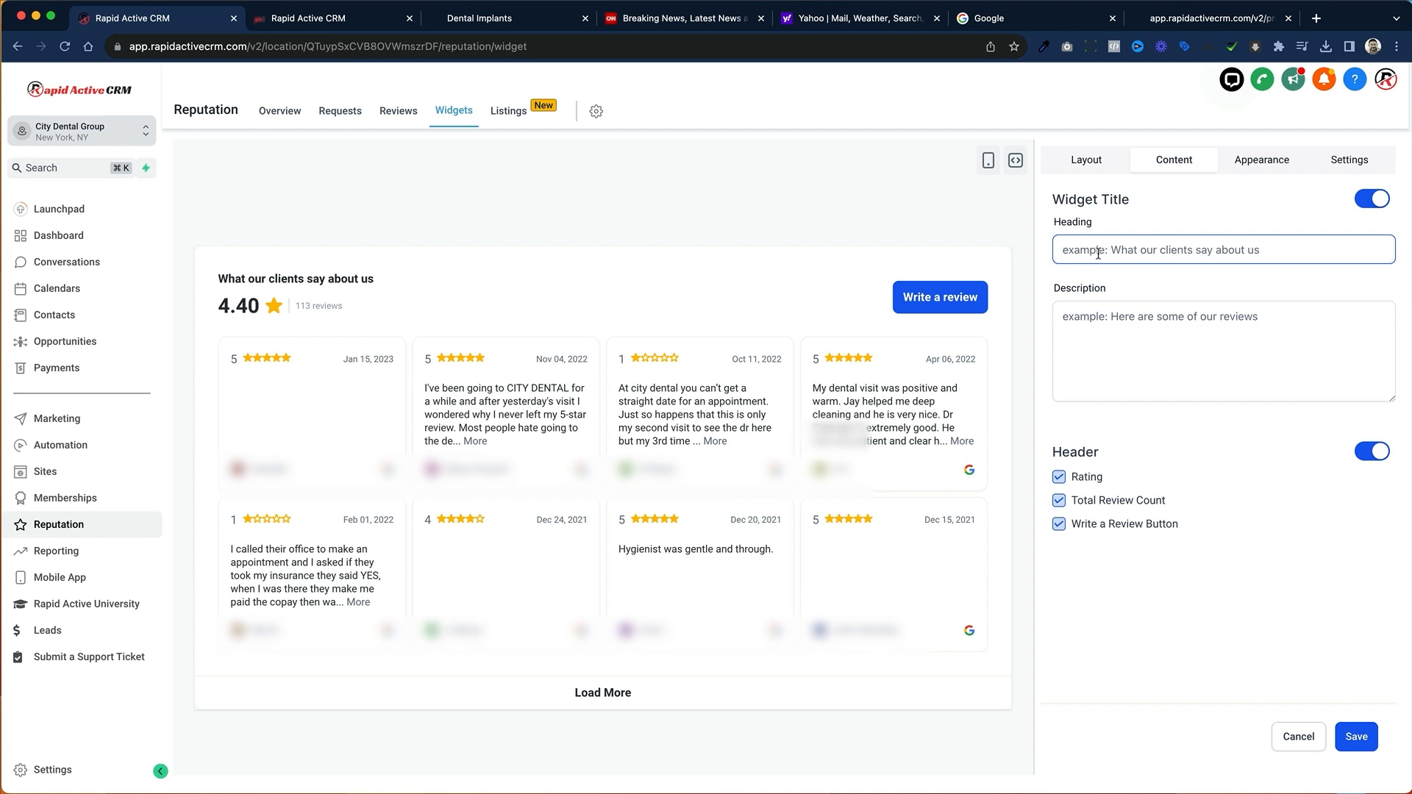
text(Review)
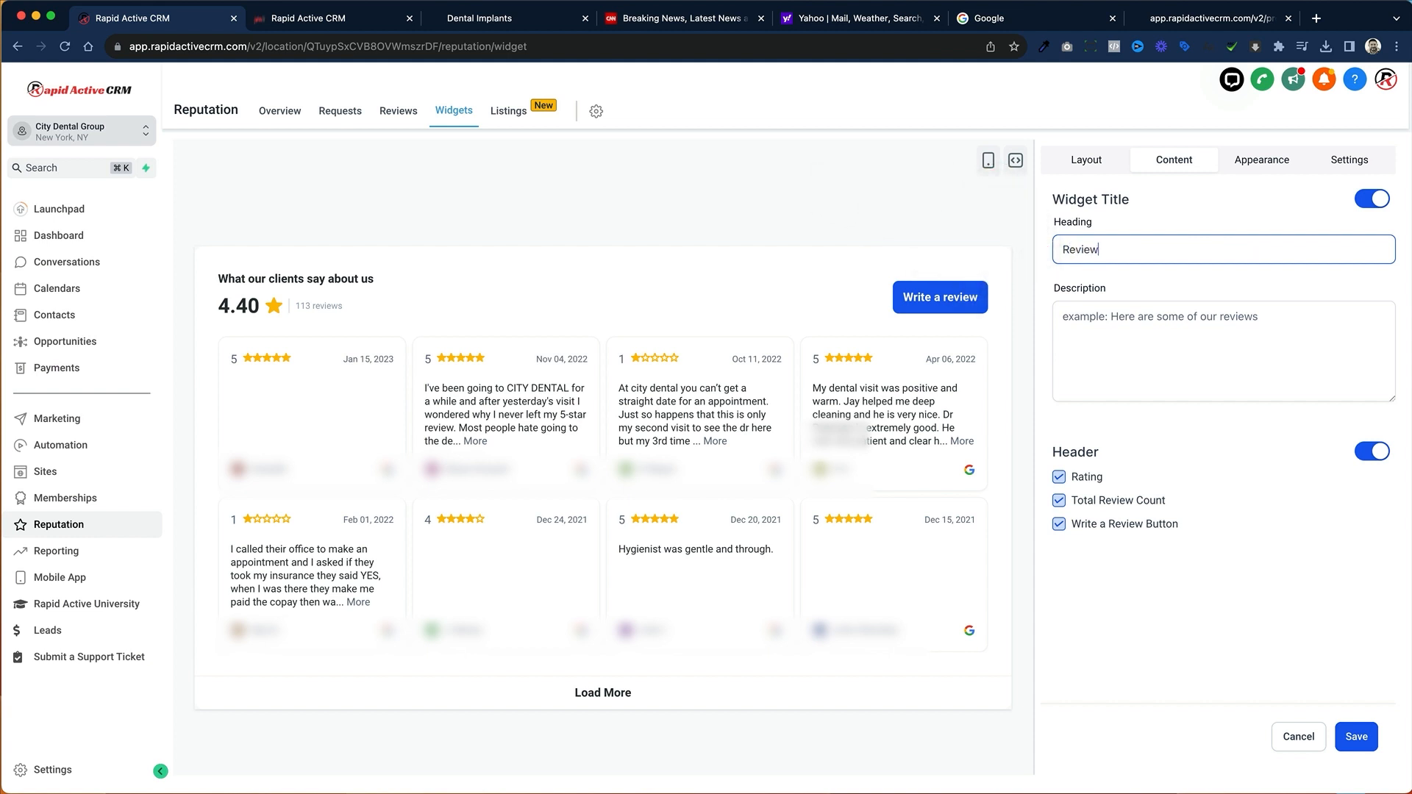
text(s for City Dental)
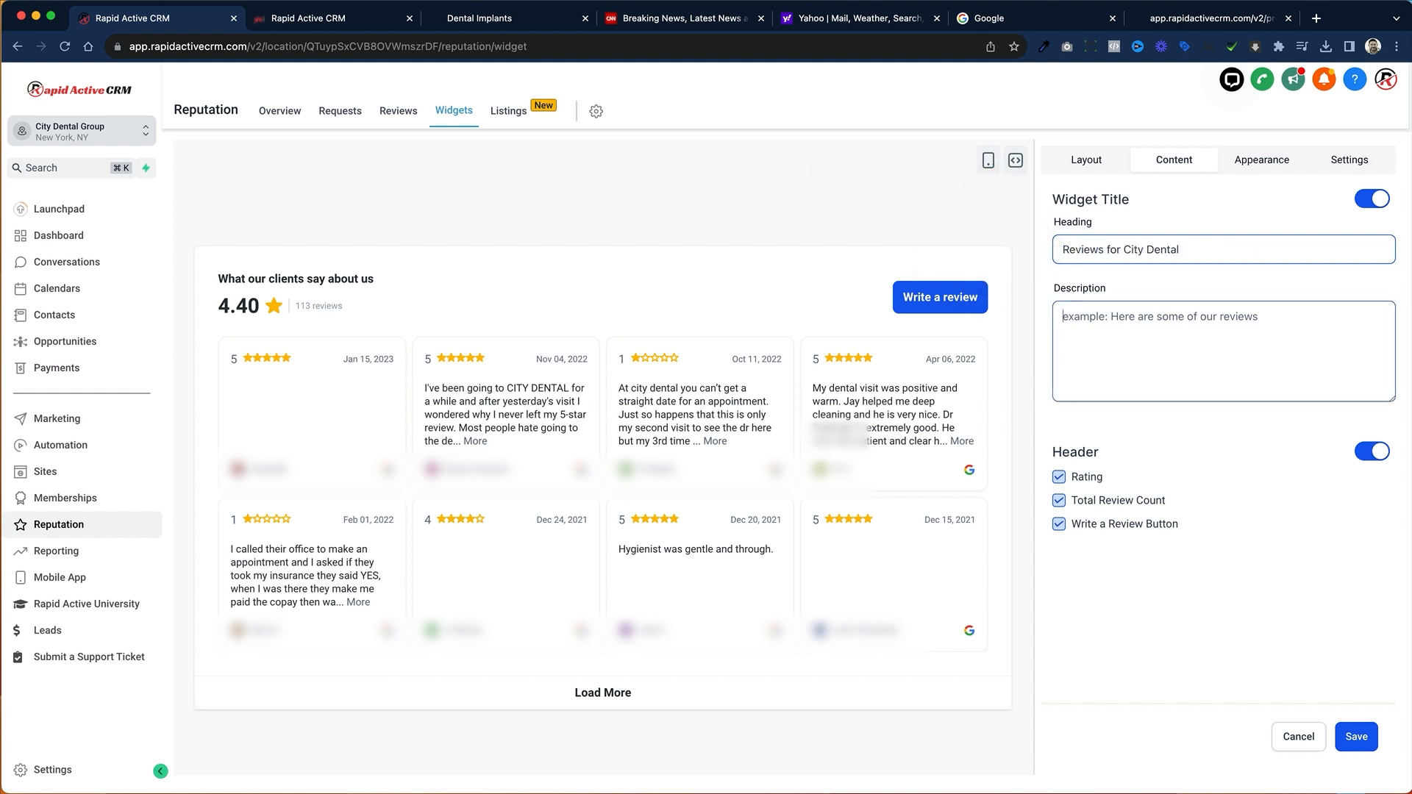
click(1186, 348)
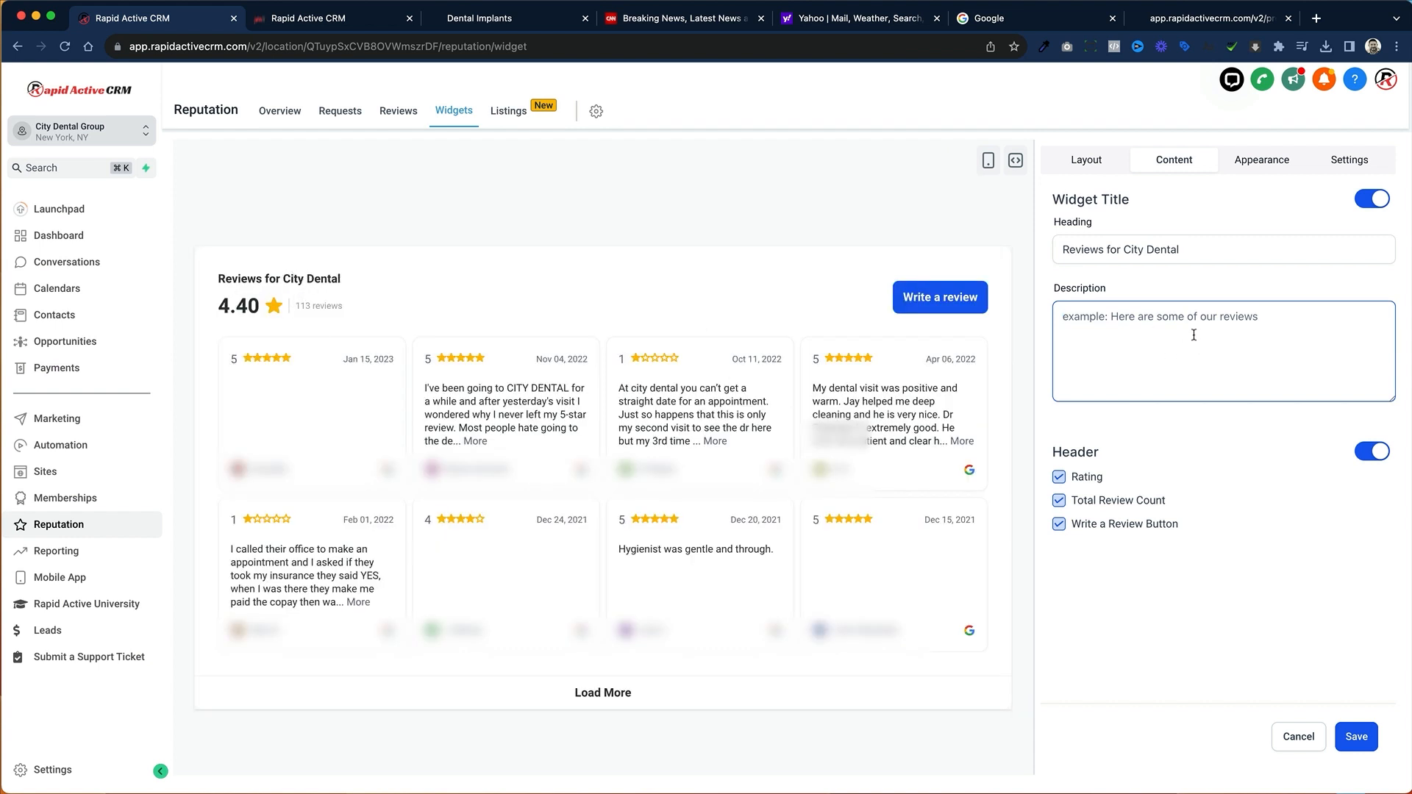
text(Here is my description)
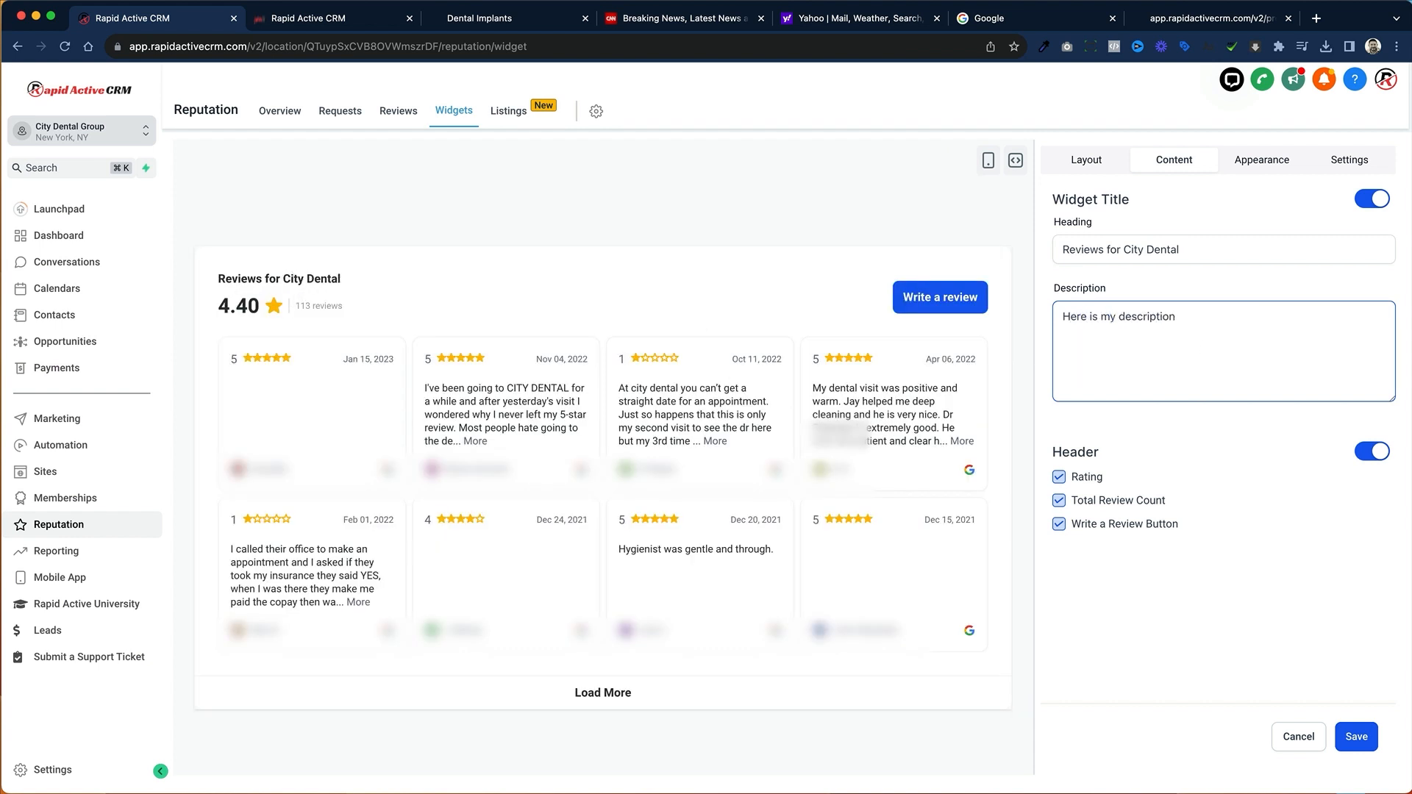
click(1245, 667)
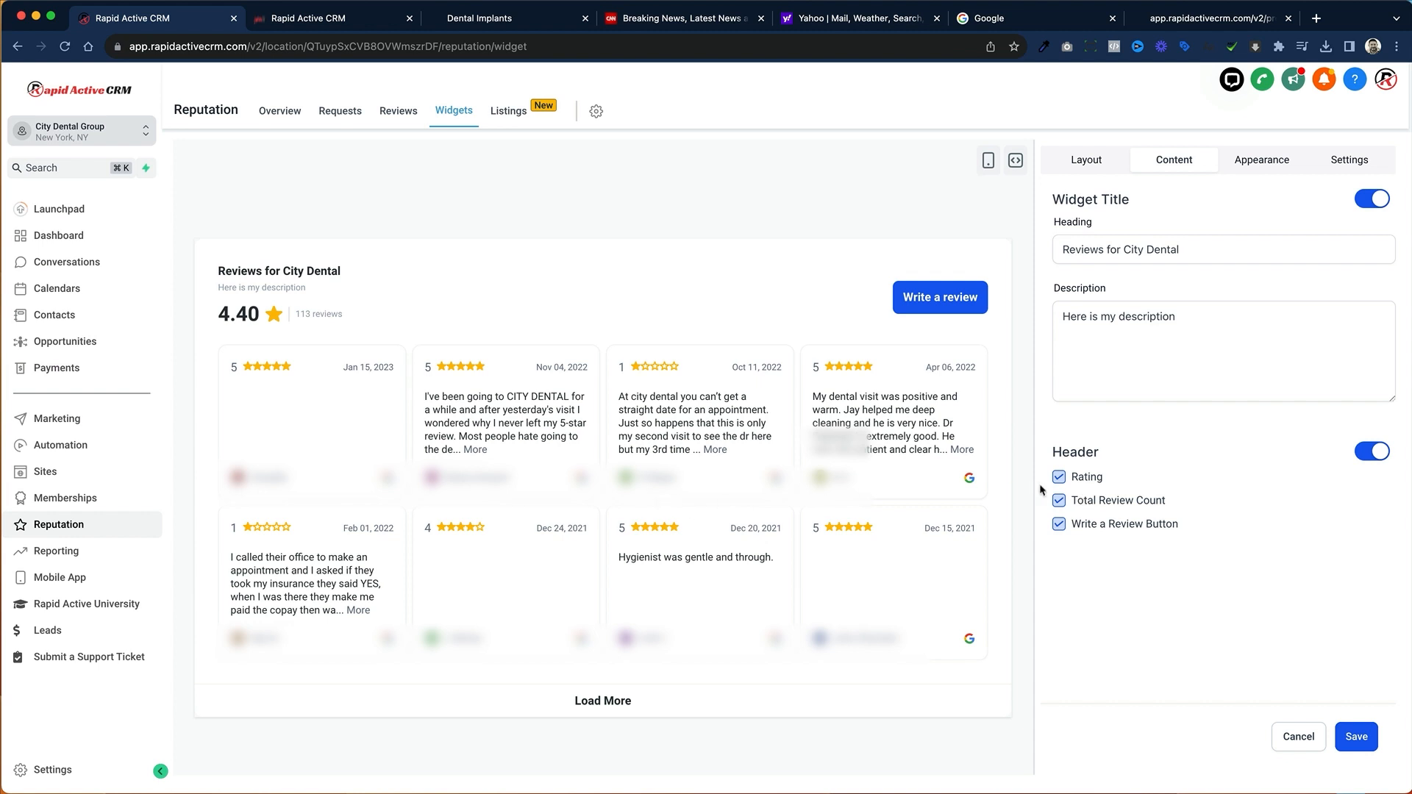
Step: Try hiding the total review count and the rating in the widget header, and turn both back on
click(1059, 502)
click(1059, 502)
click(1059, 478)
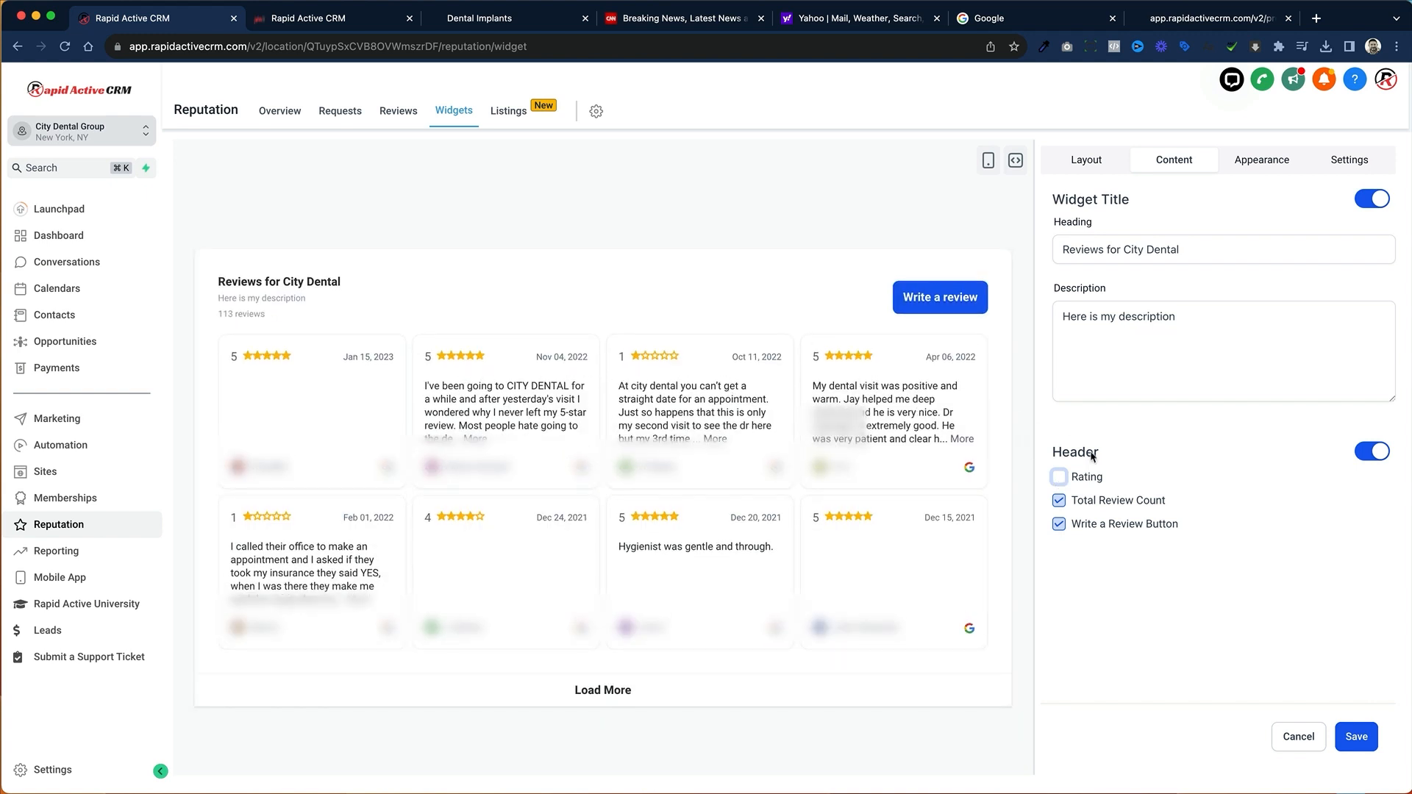
click(1059, 478)
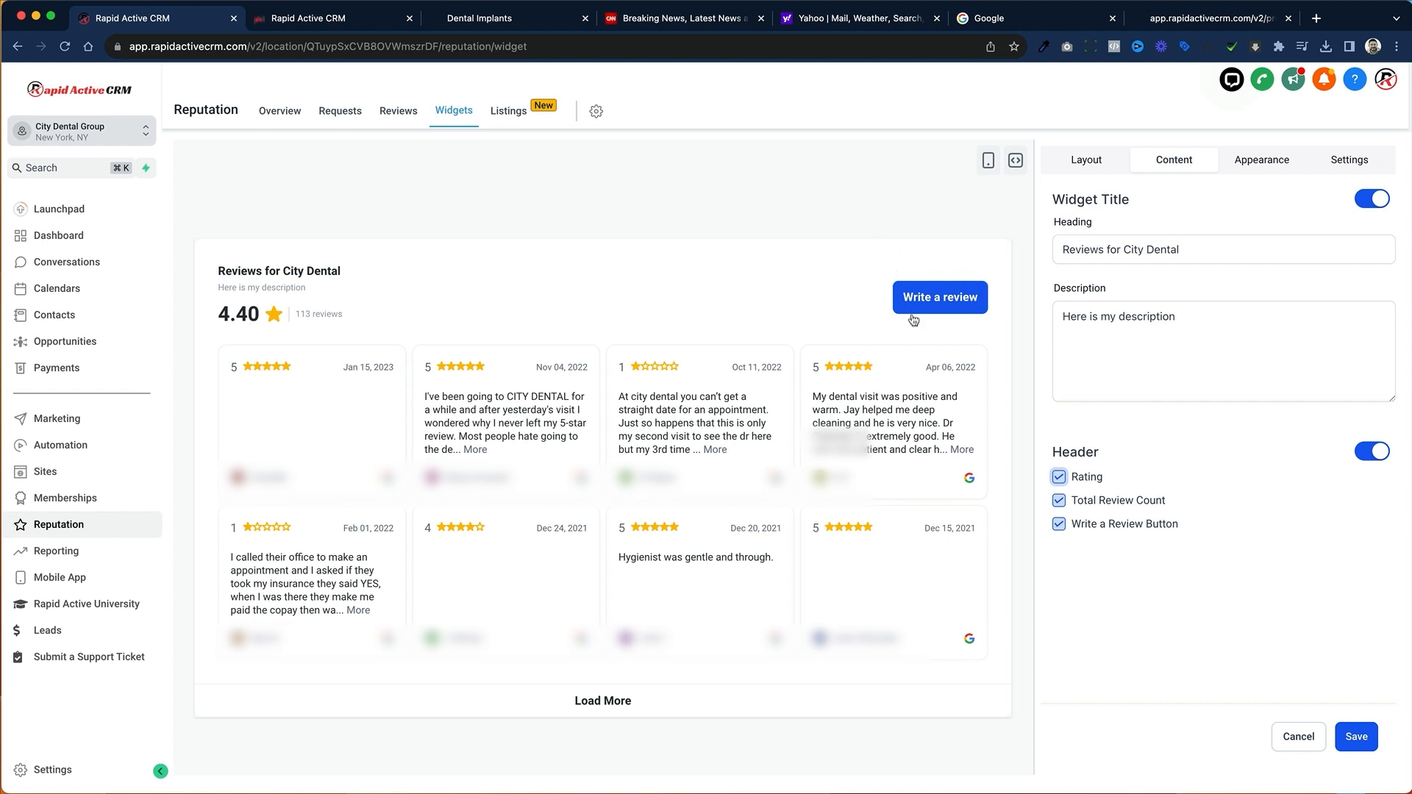
Step: Change the review widget's background color to dark teal blue, #004C6FFF
click(1300, 156)
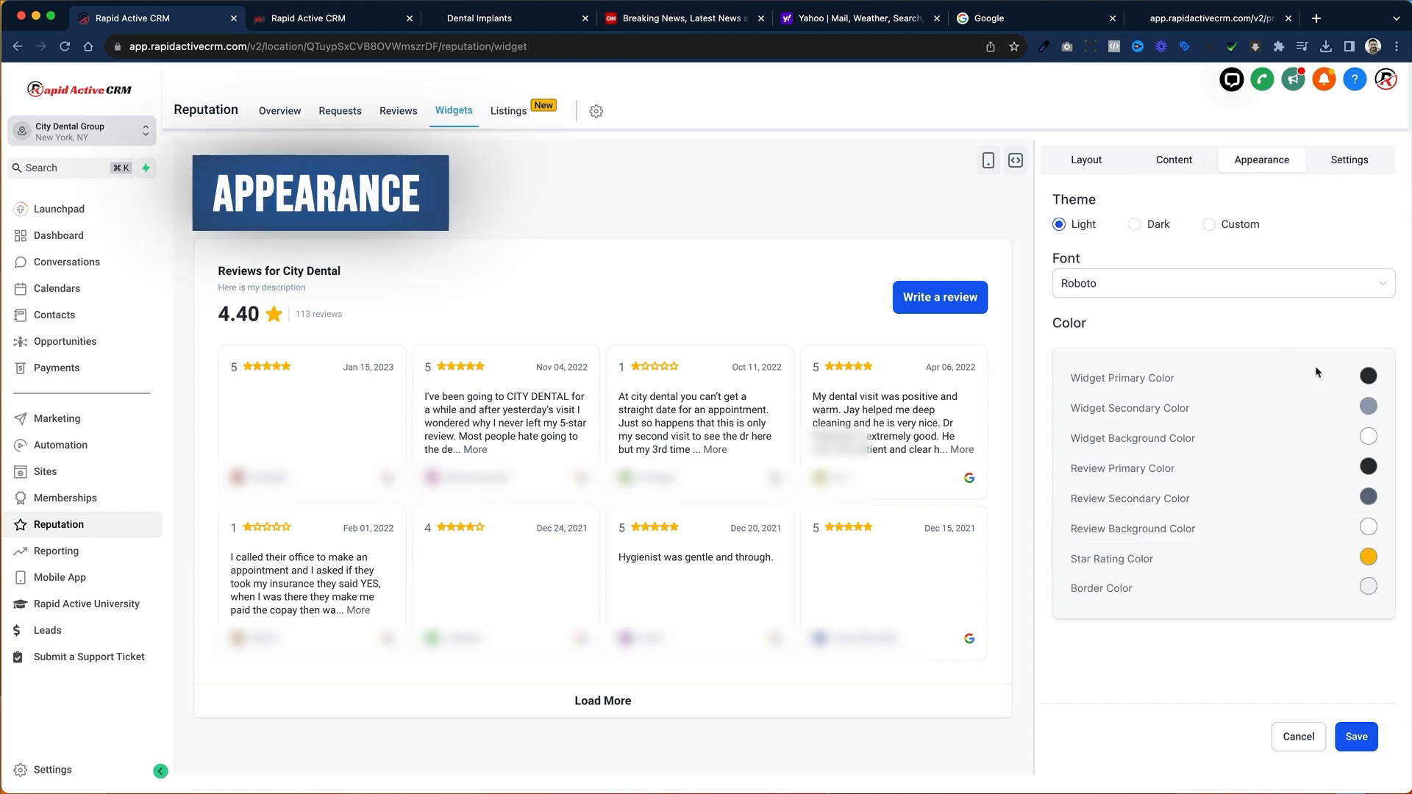
click(1373, 439)
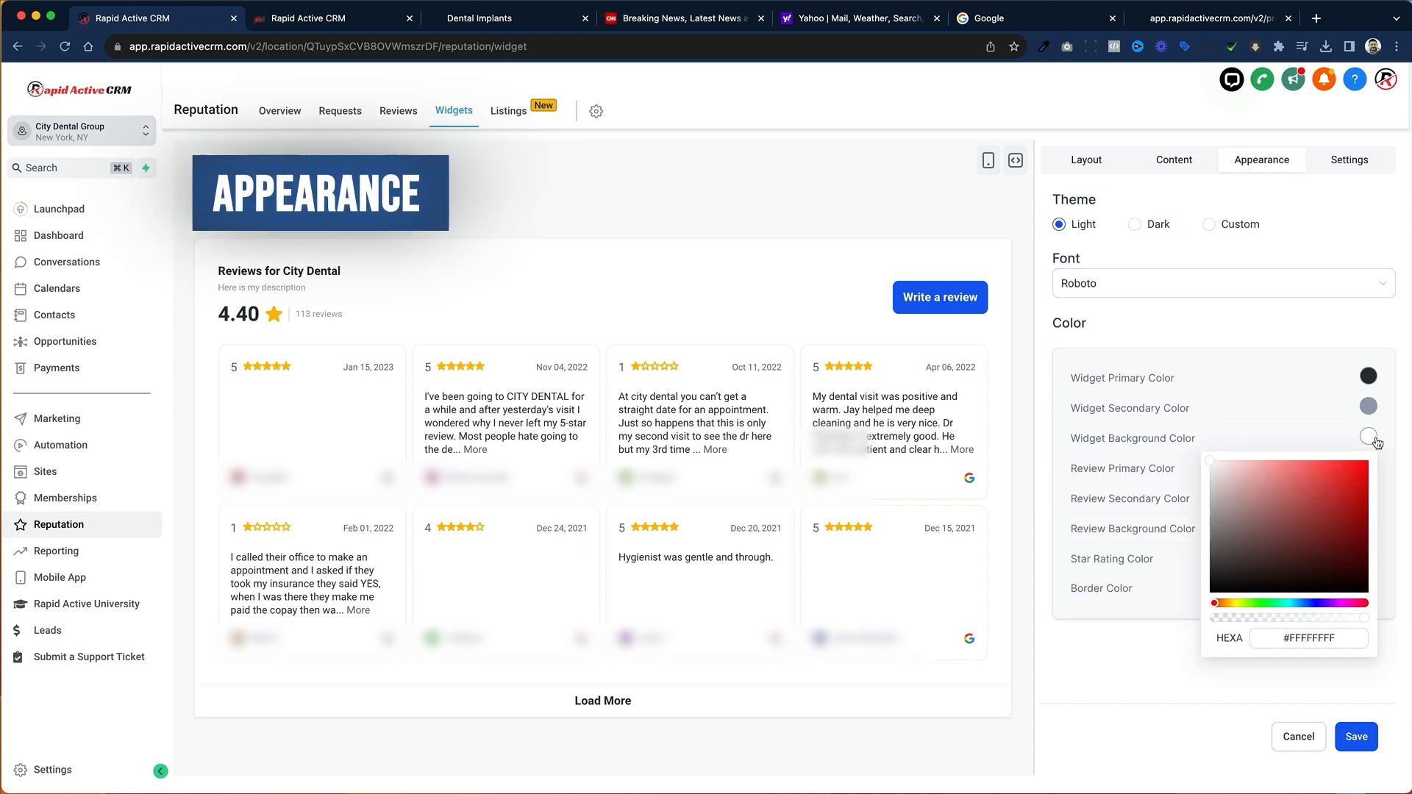
click(1319, 602)
drag(1349, 571, 1368, 534)
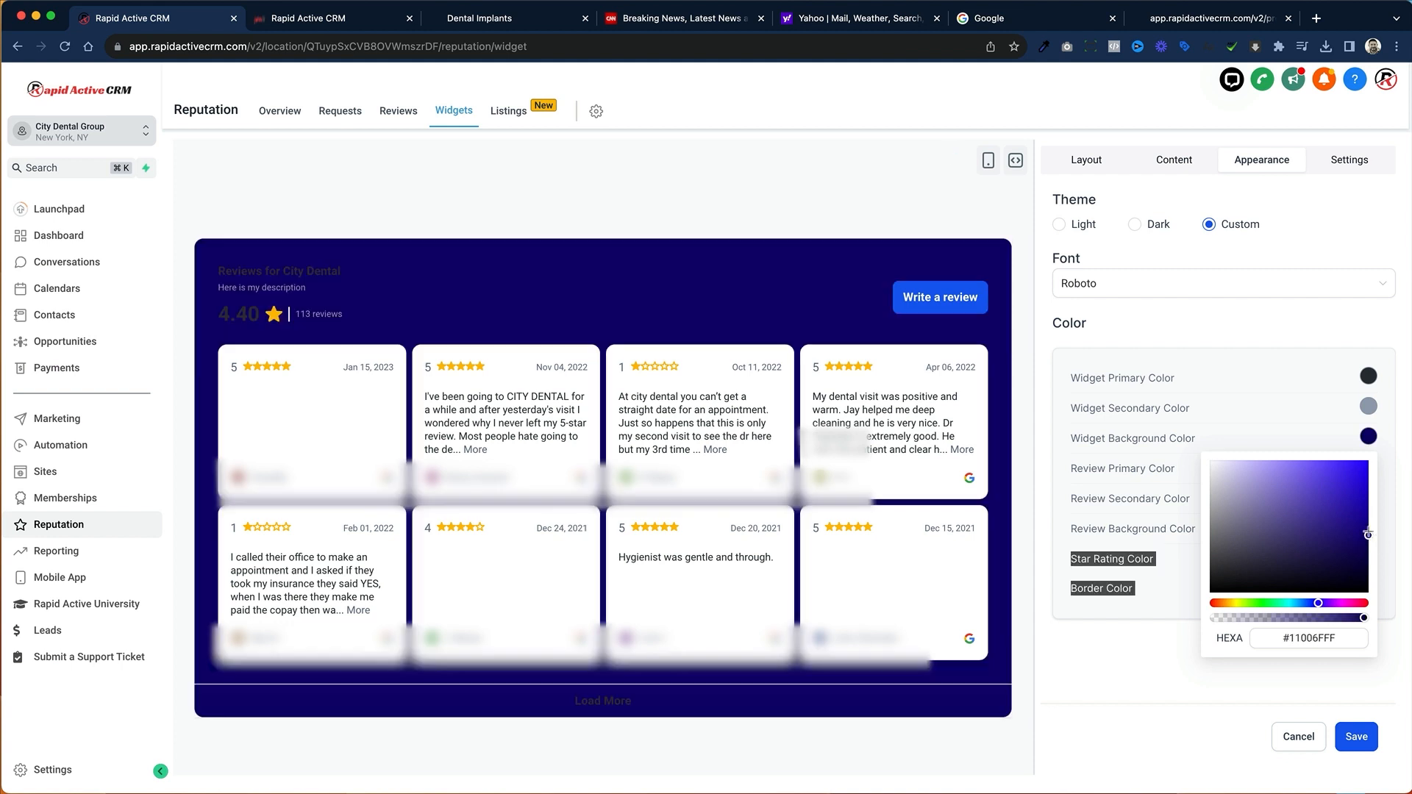
click(1311, 603)
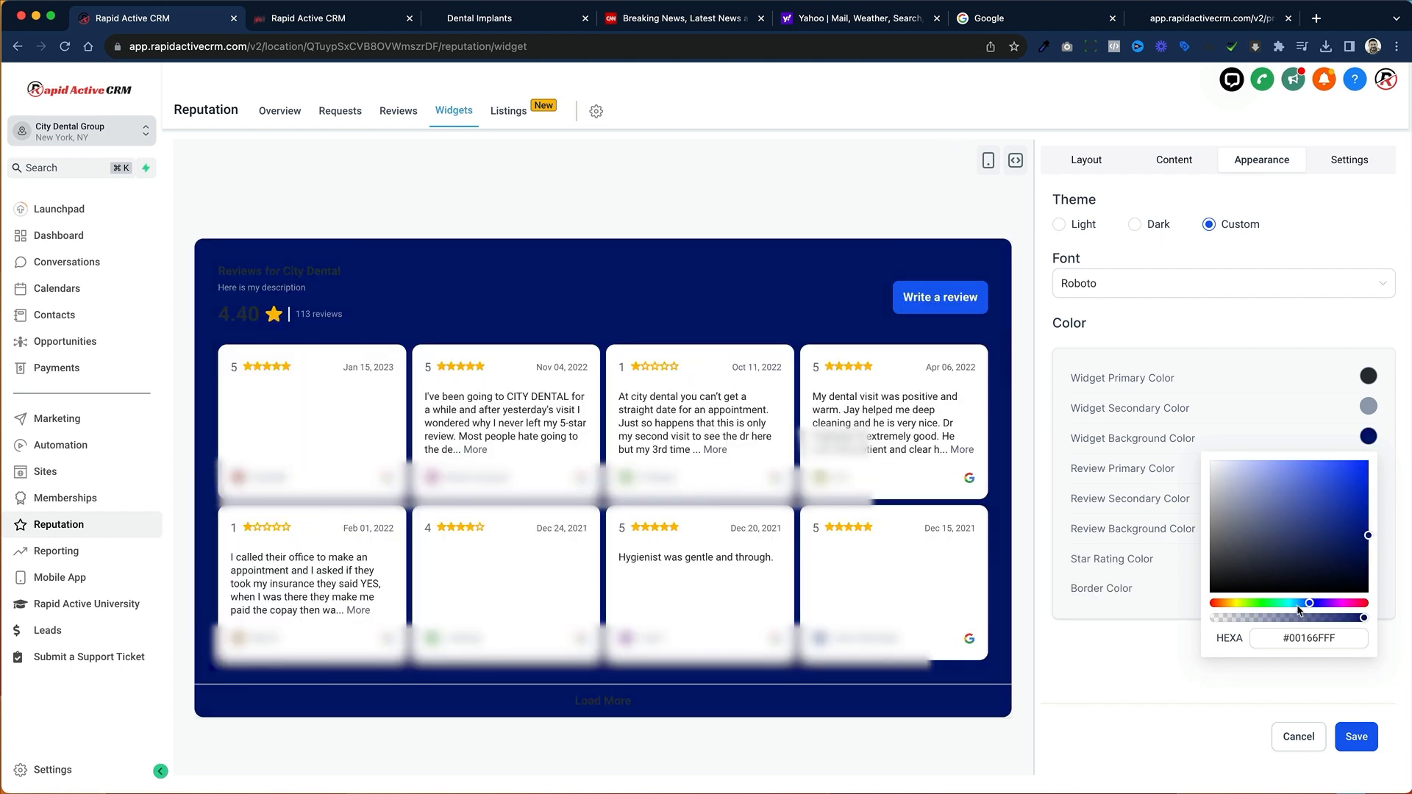
click(1298, 605)
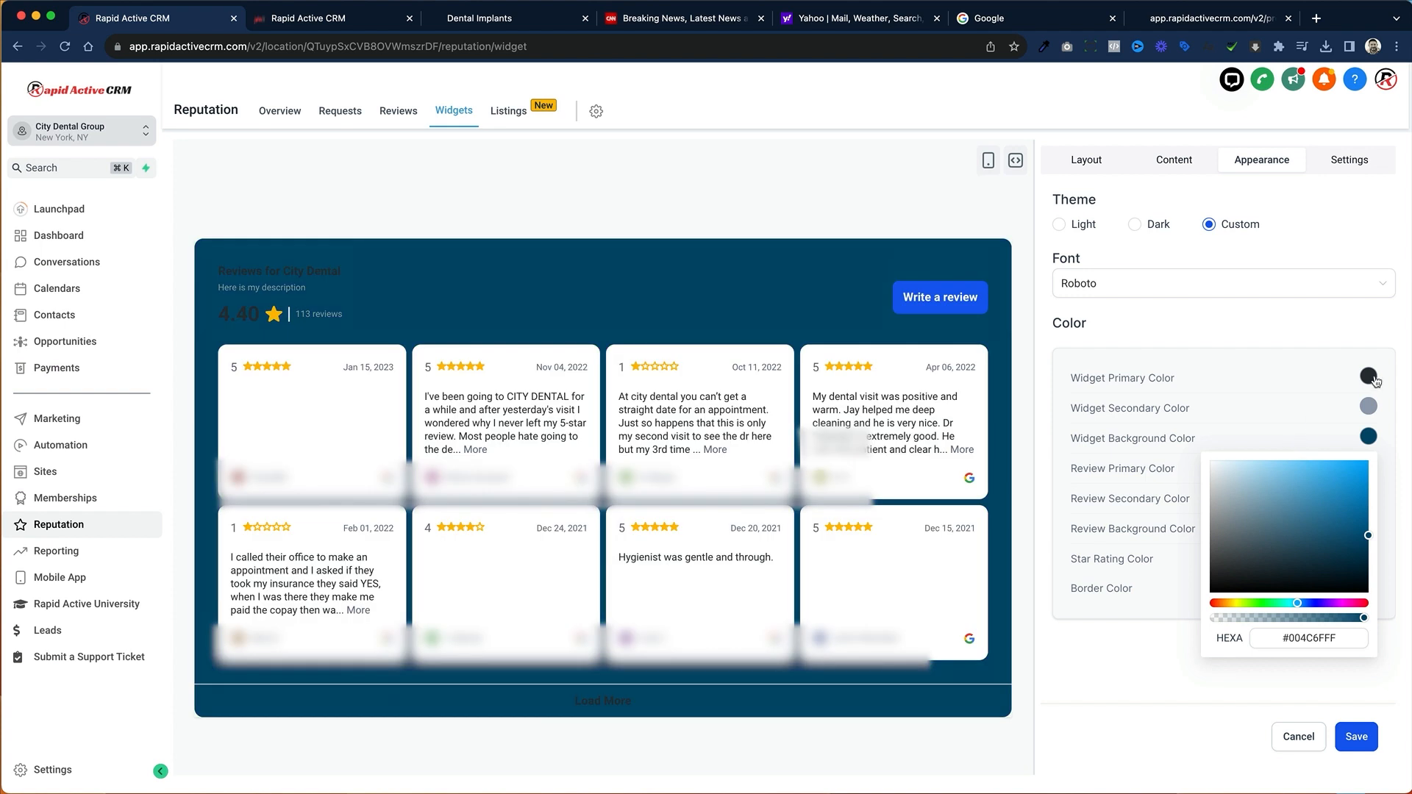
Step: Set the review widget's primary color to white, #FFFFFFFF, and its secondary color to near-white, #FCFCFCFF
click(1370, 377)
drag(1231, 471, 1199, 387)
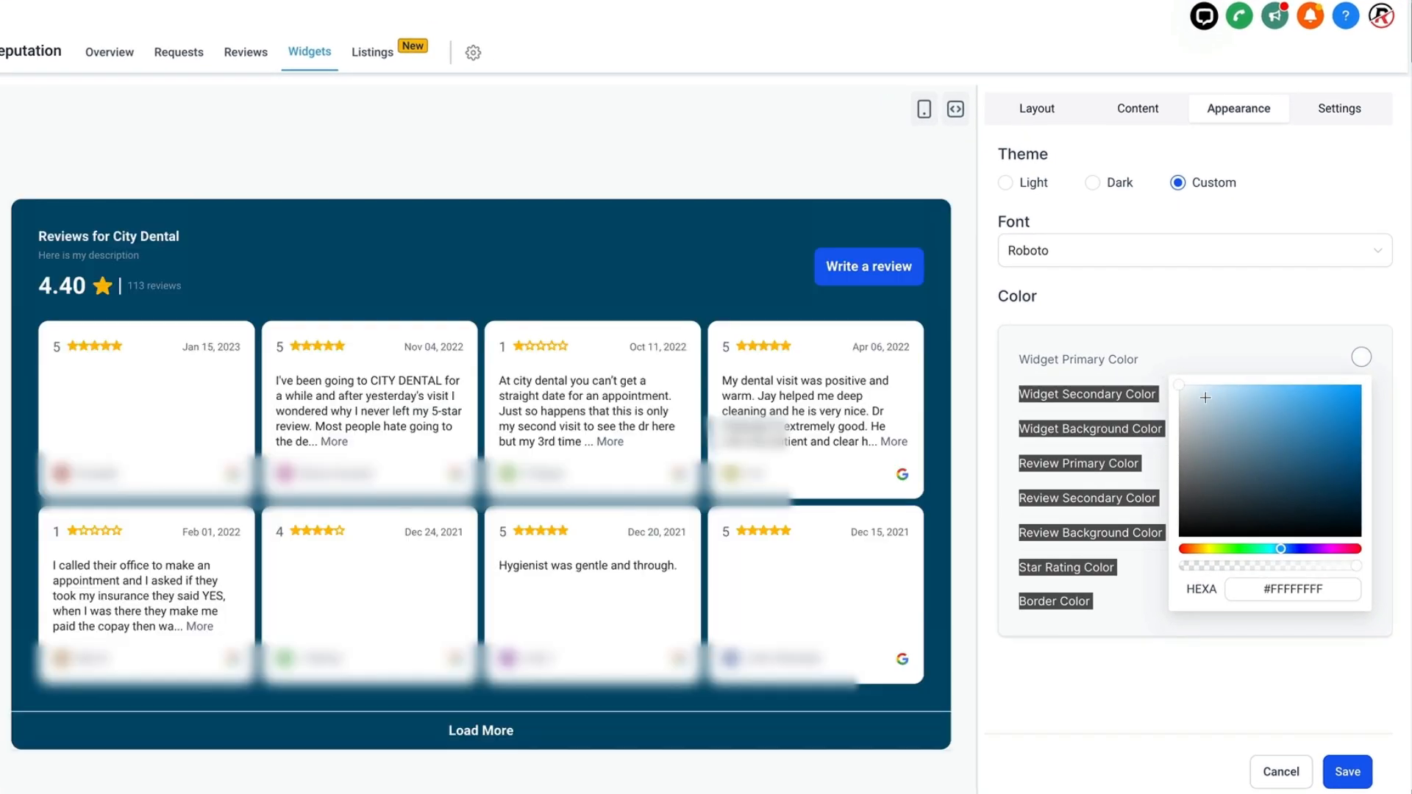
click(1166, 635)
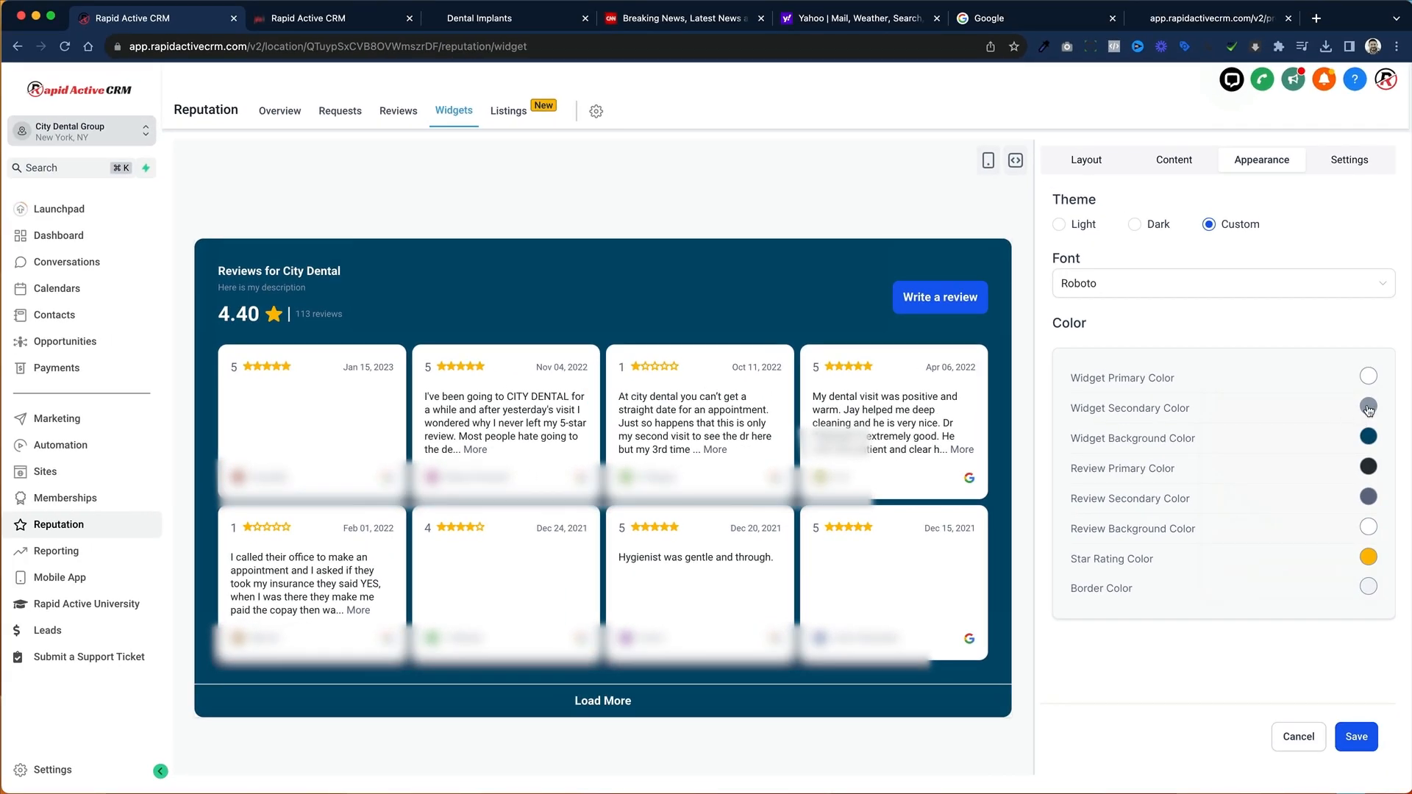
click(1369, 407)
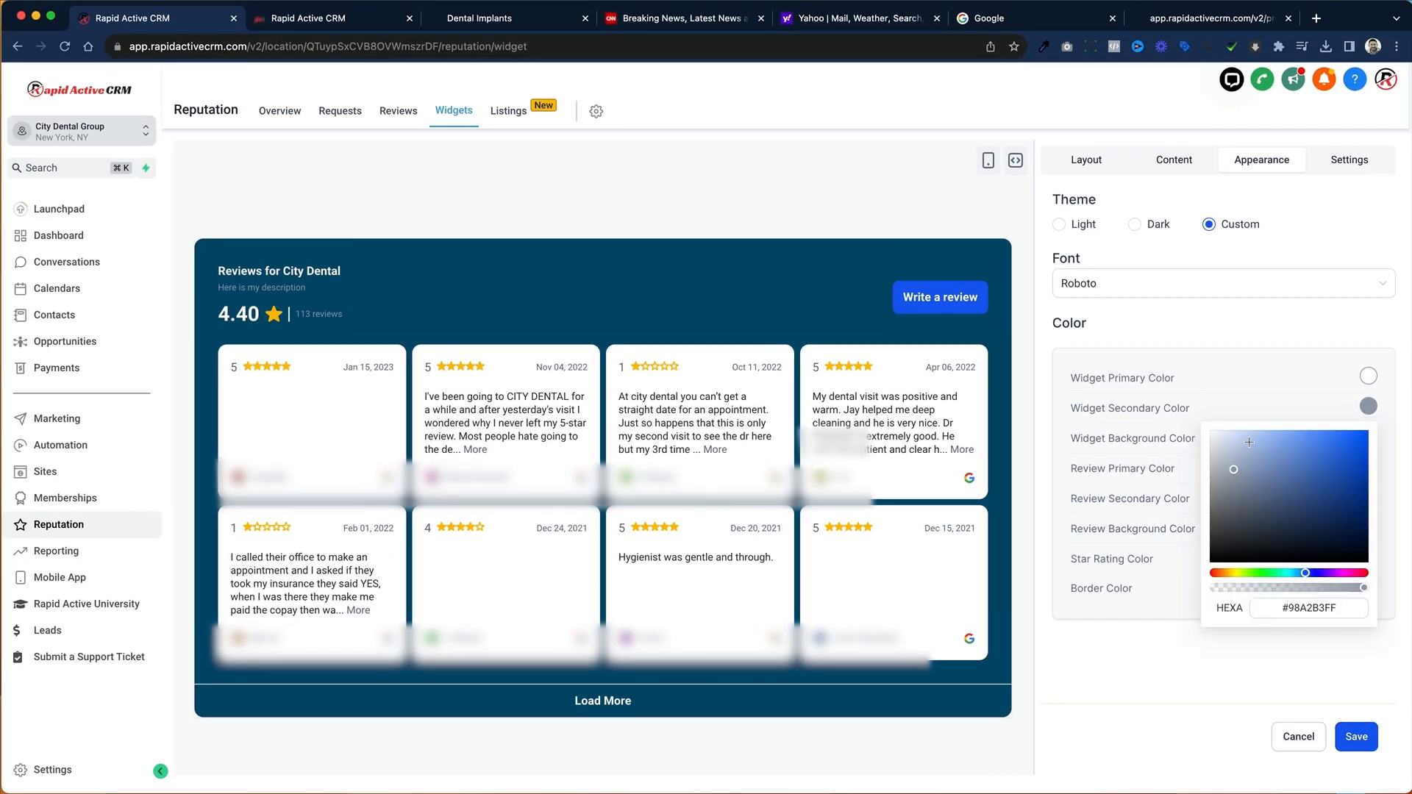
drag(1249, 443, 1202, 432)
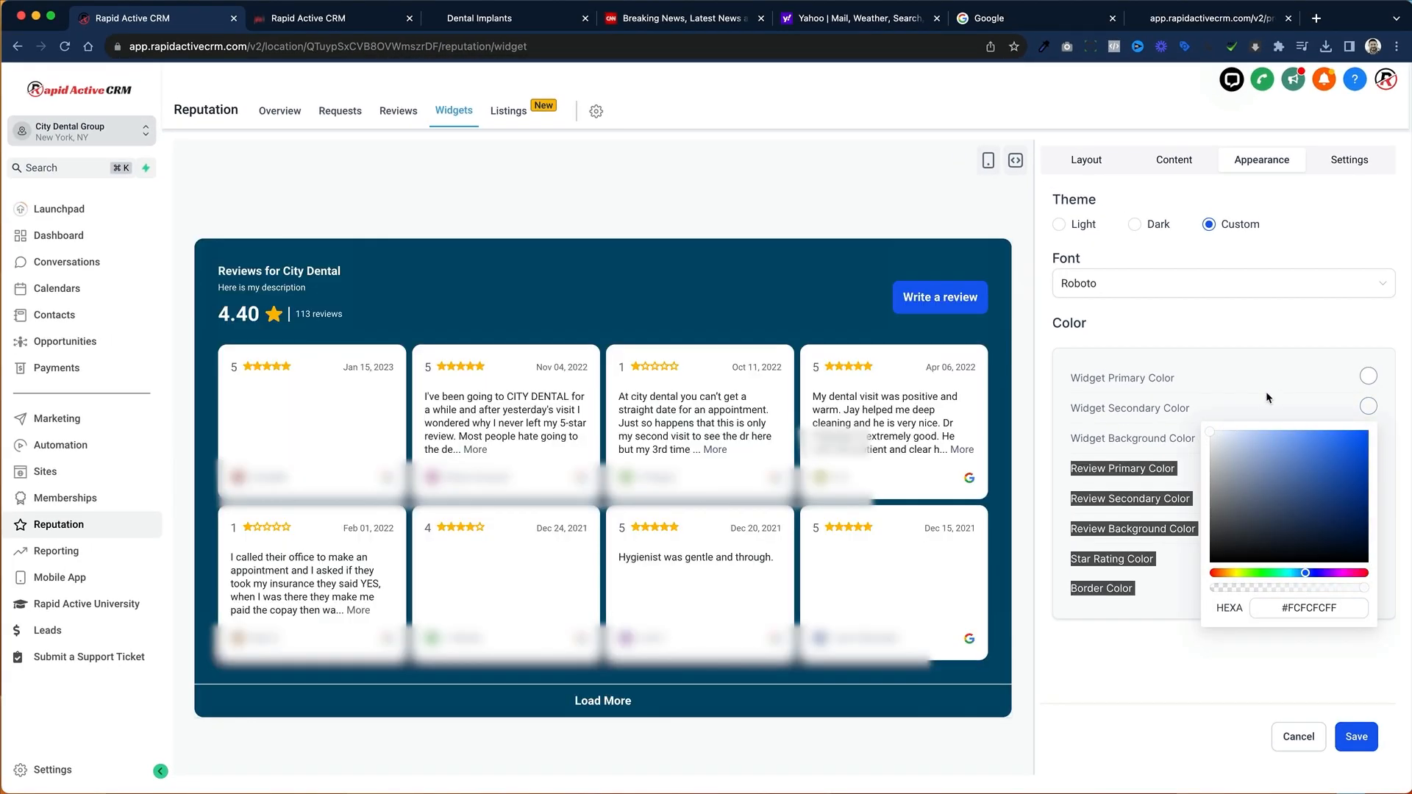
click(1291, 376)
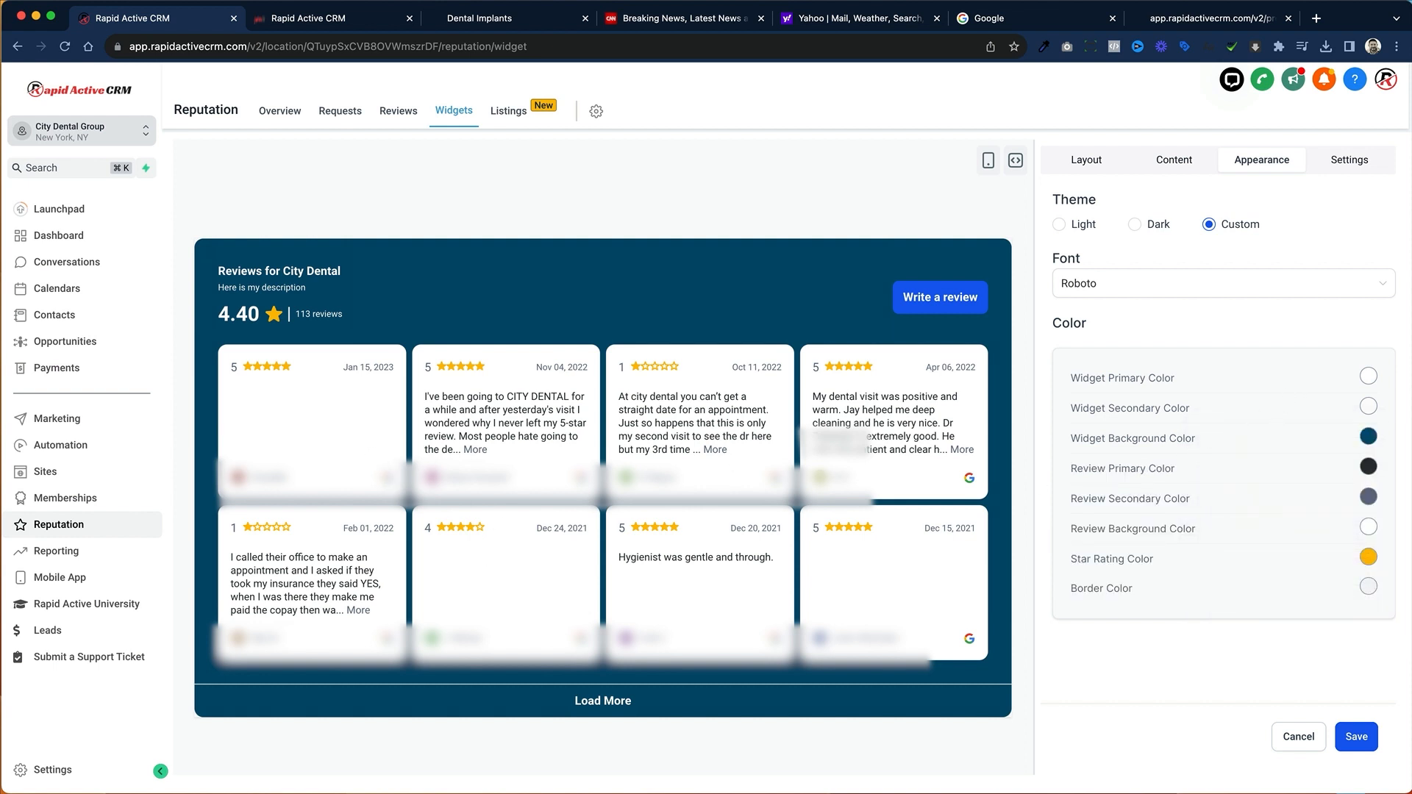
Step: Change the review widget's star rating color to bright green, #00FF00FF
click(1368, 559)
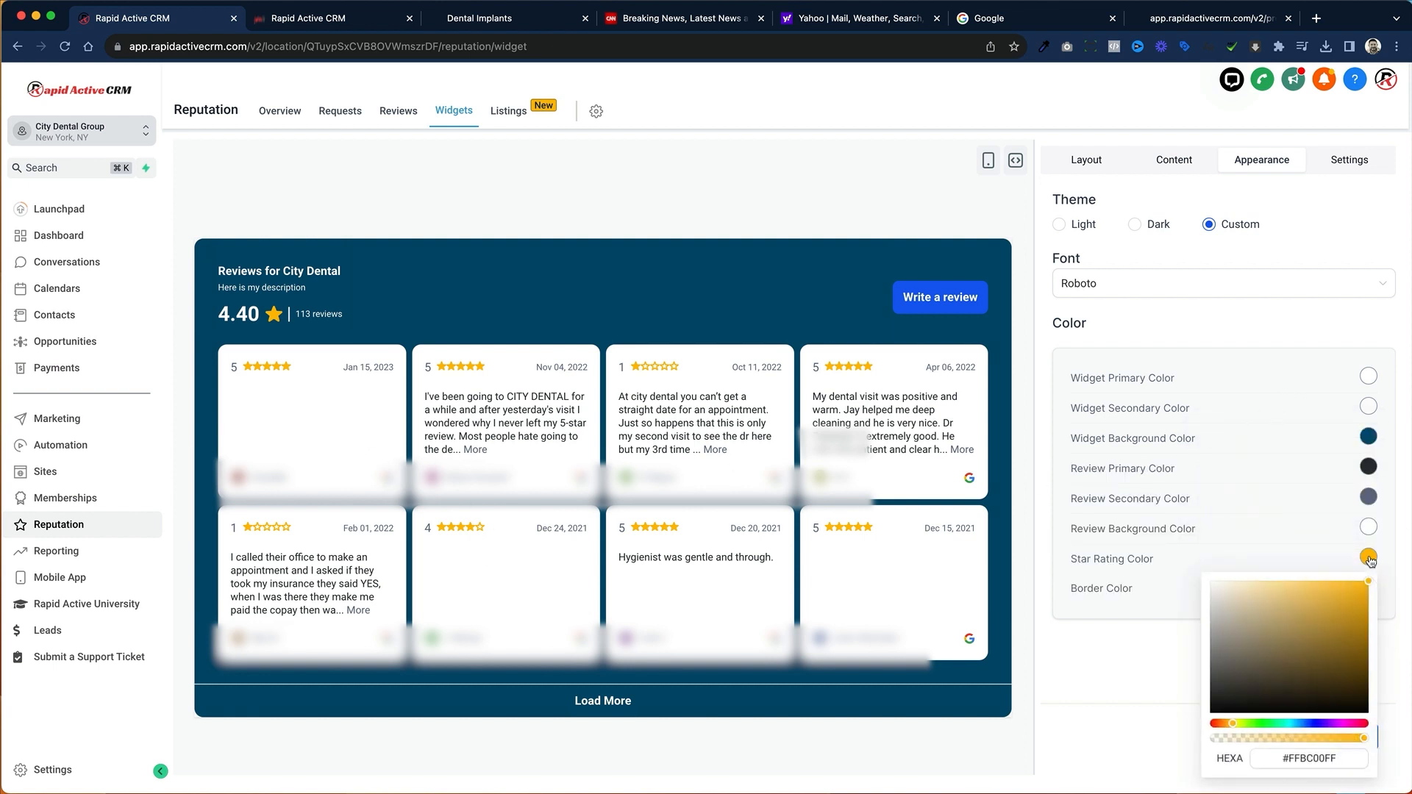
click(1266, 725)
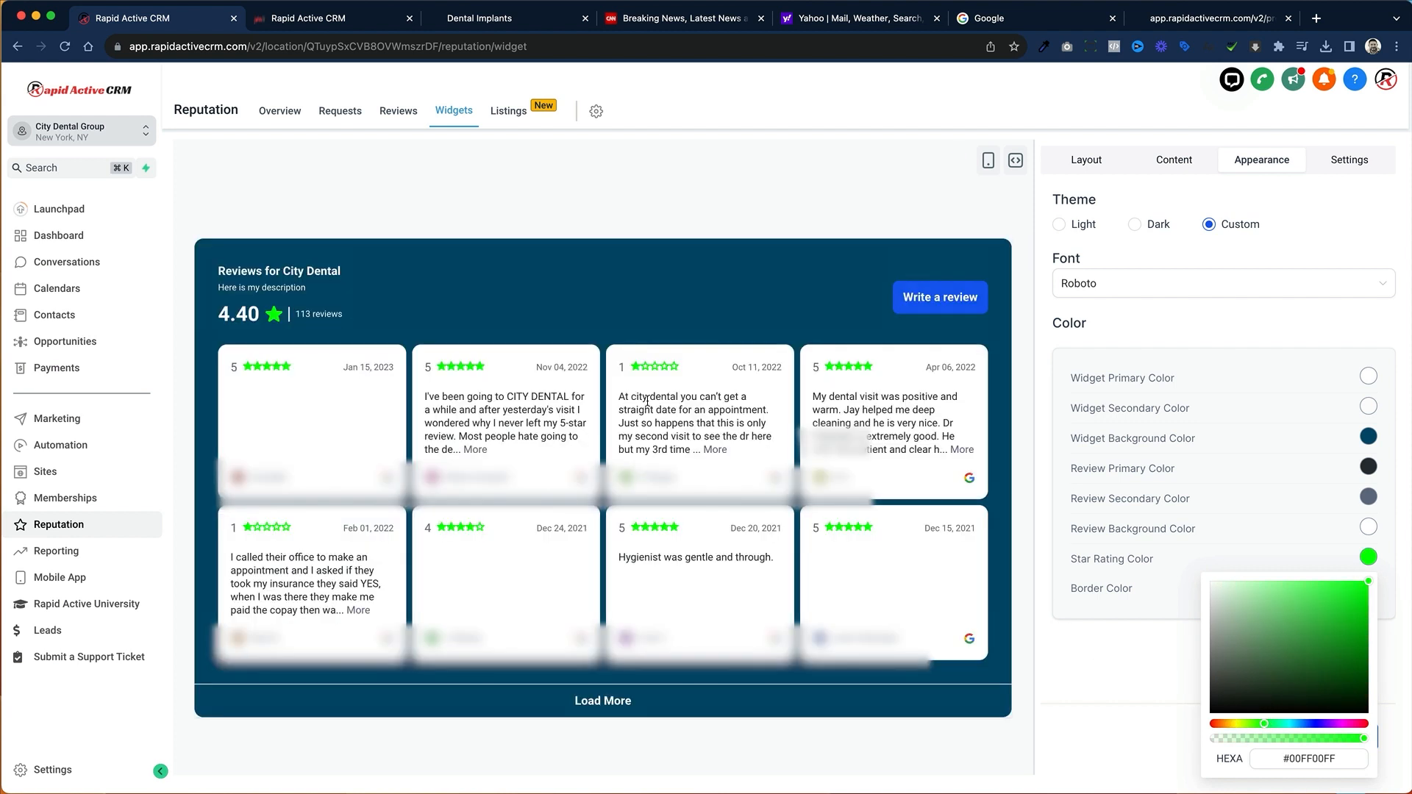
click(1197, 524)
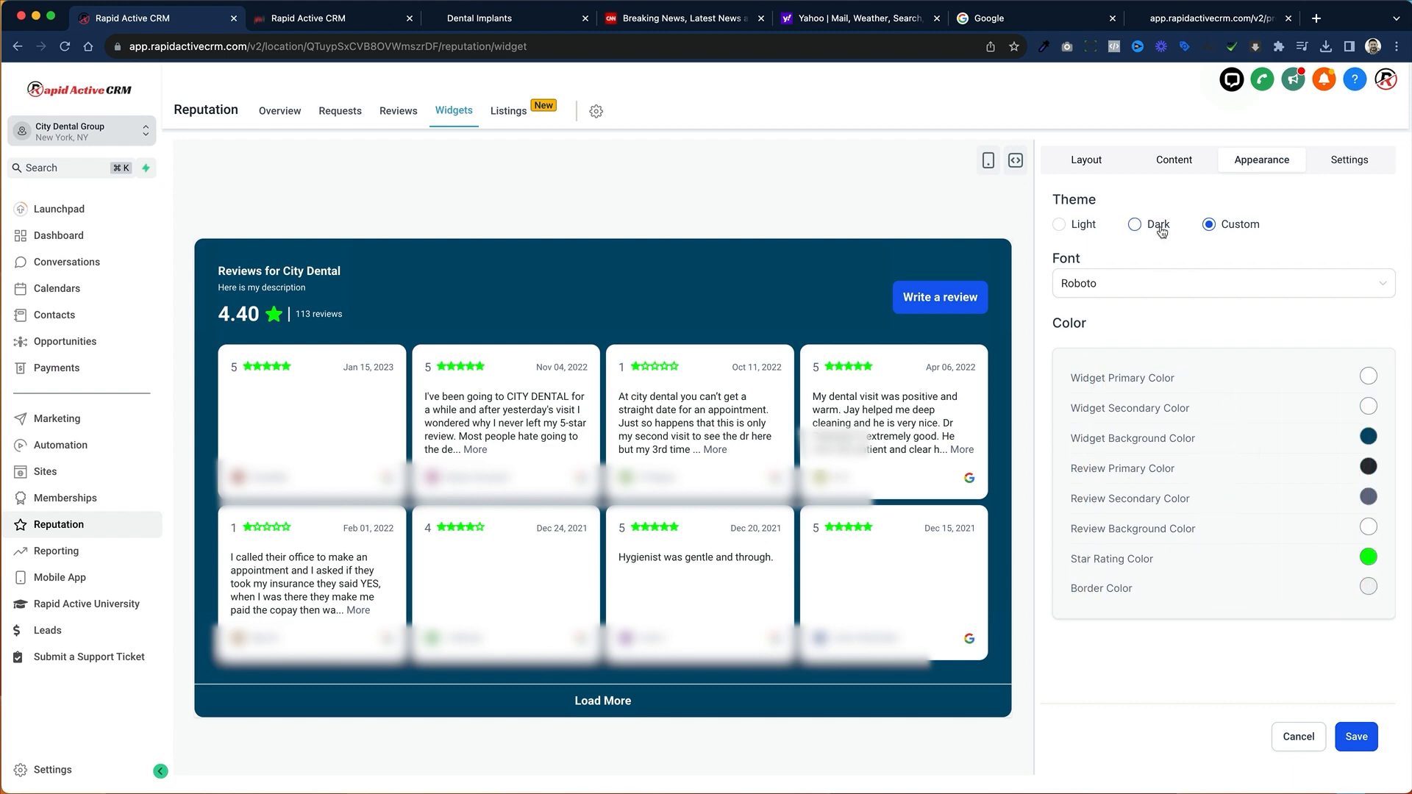
Step: Switch the review widget to the Light theme, accepting the loss of custom changes, and settle on the Dark theme
click(1061, 224)
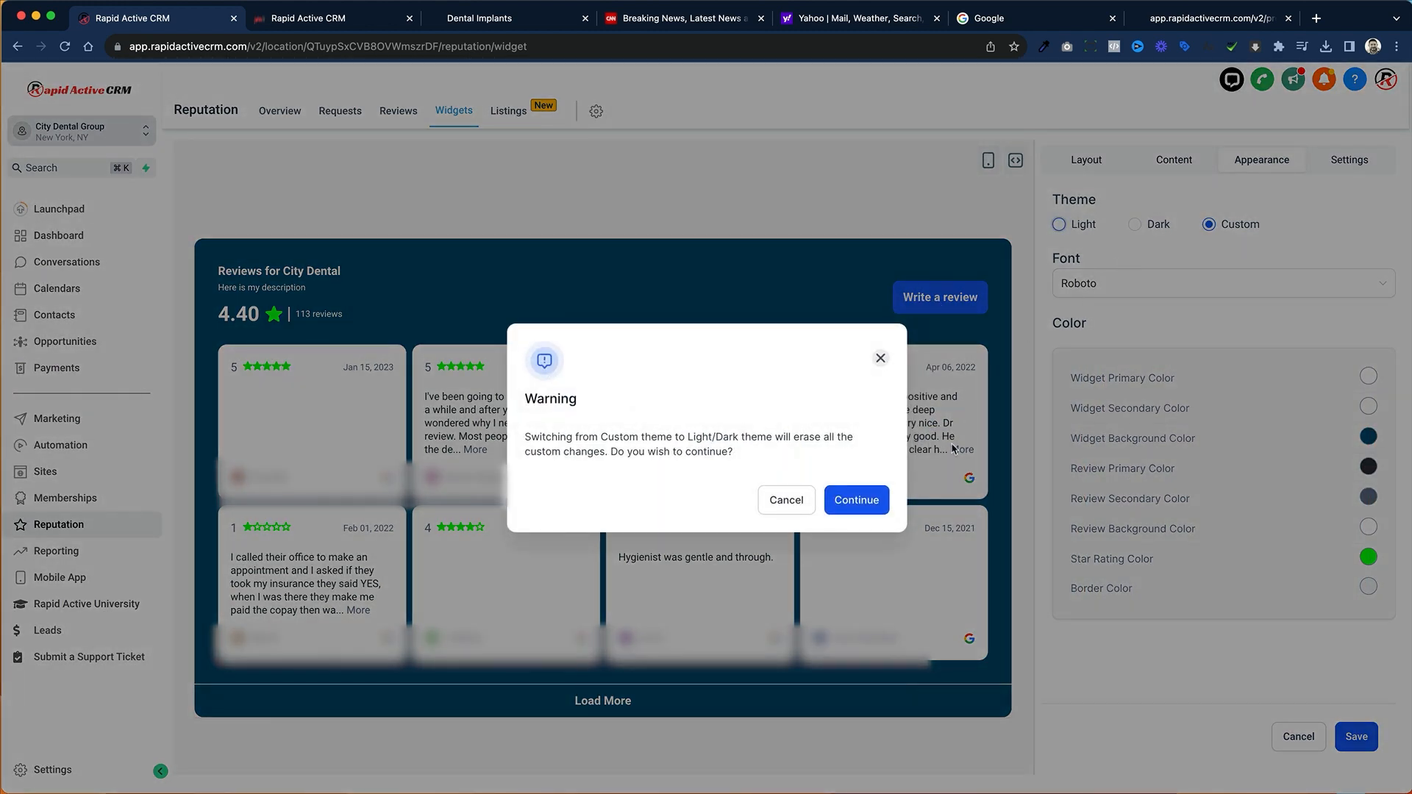
click(860, 502)
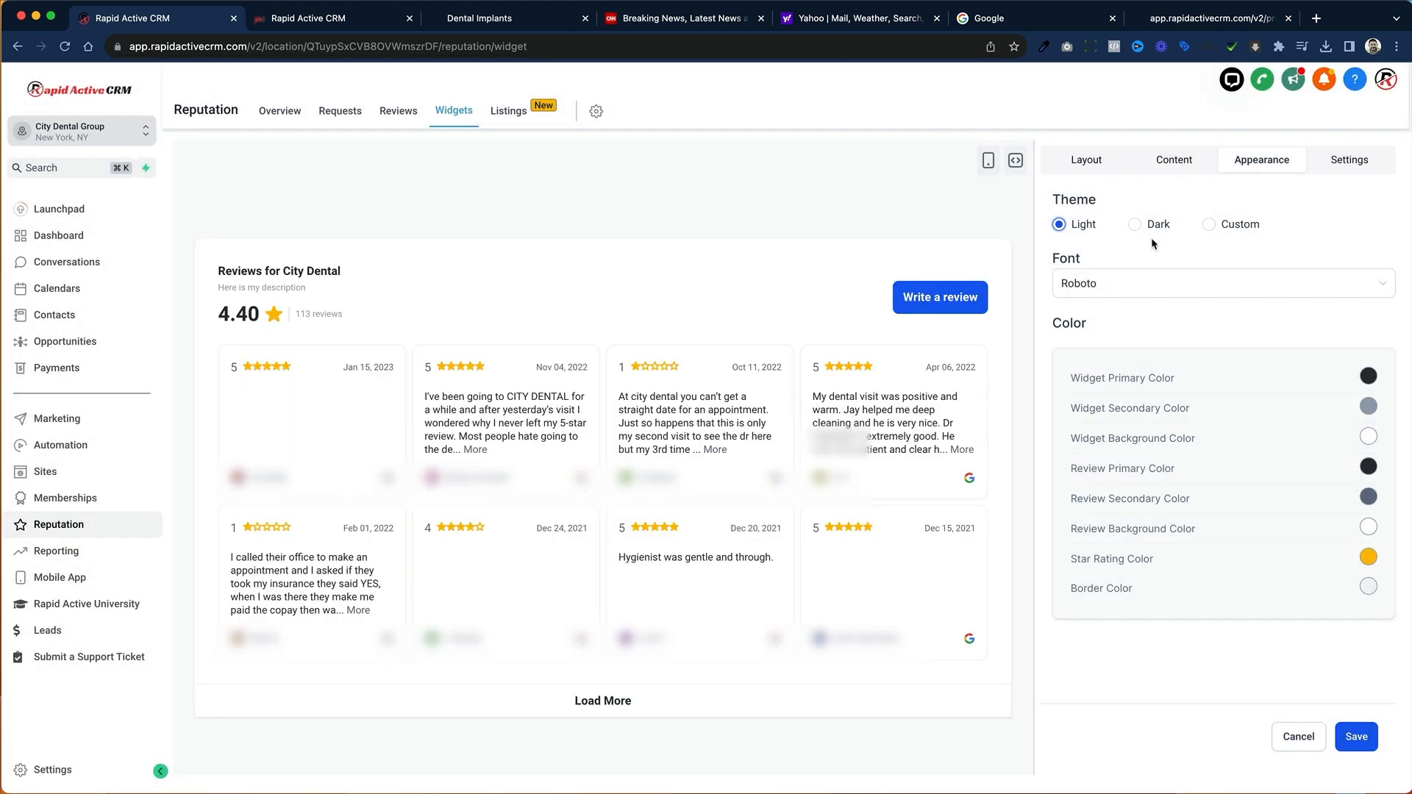
click(1137, 224)
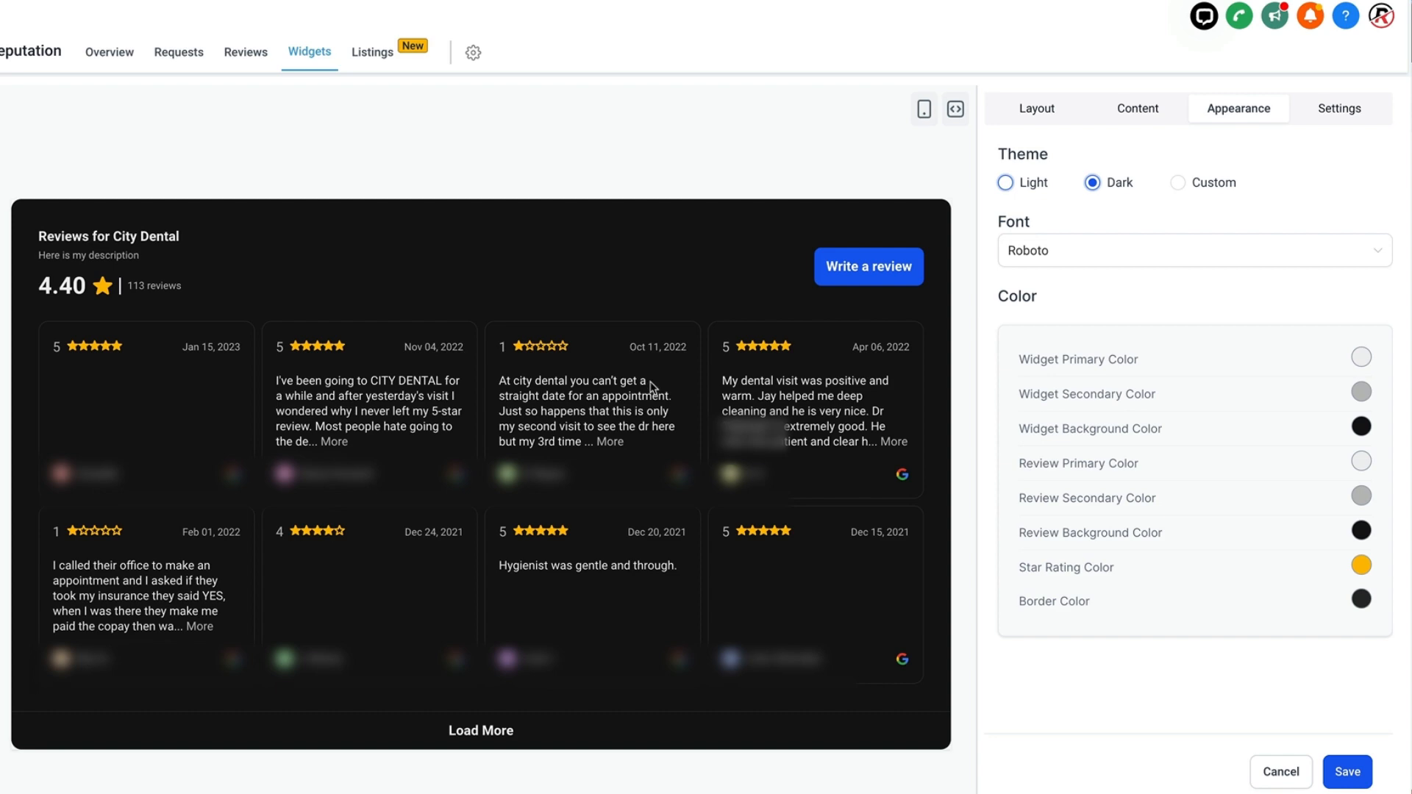
Step: Try hiding the date on the widget's reviews, and turn it back on
click(1340, 108)
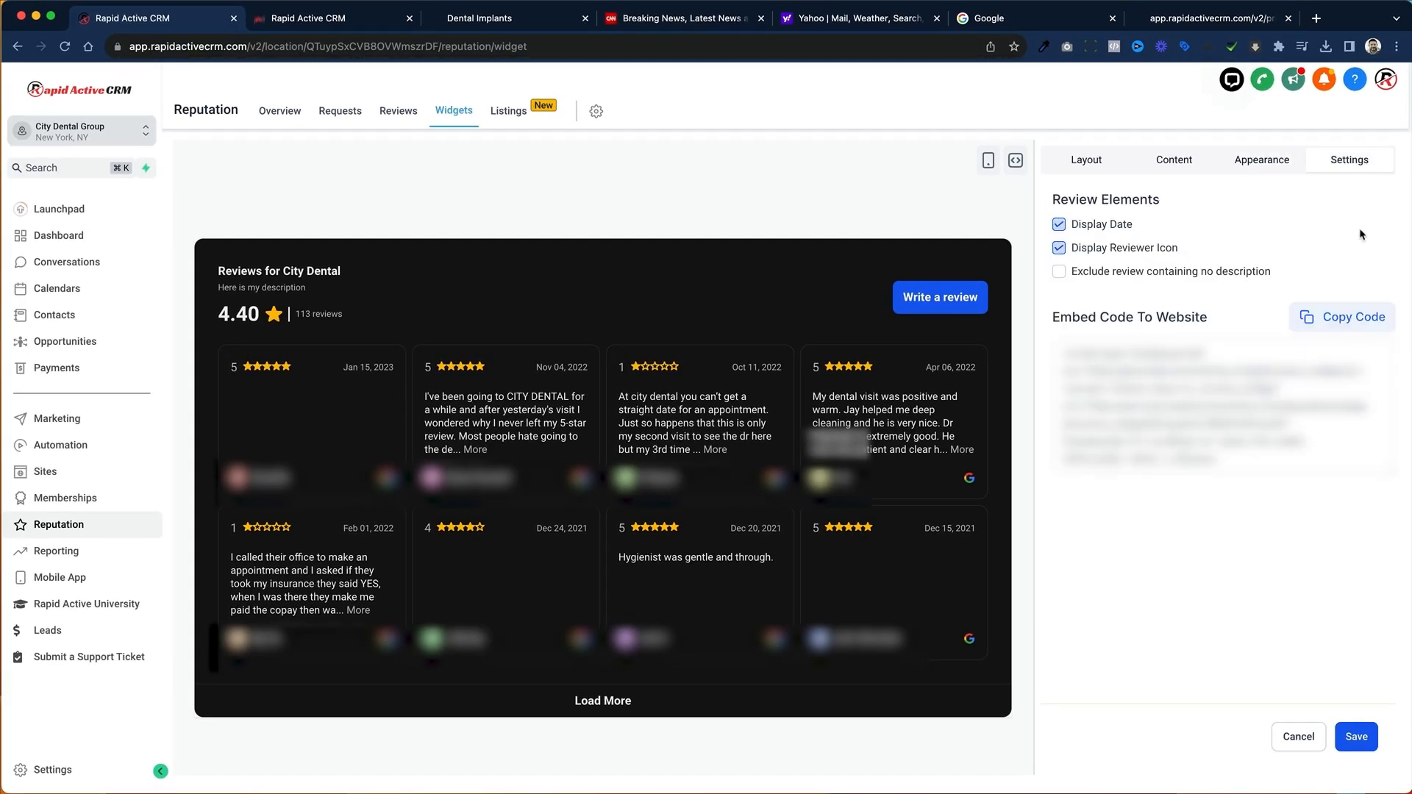
click(1059, 225)
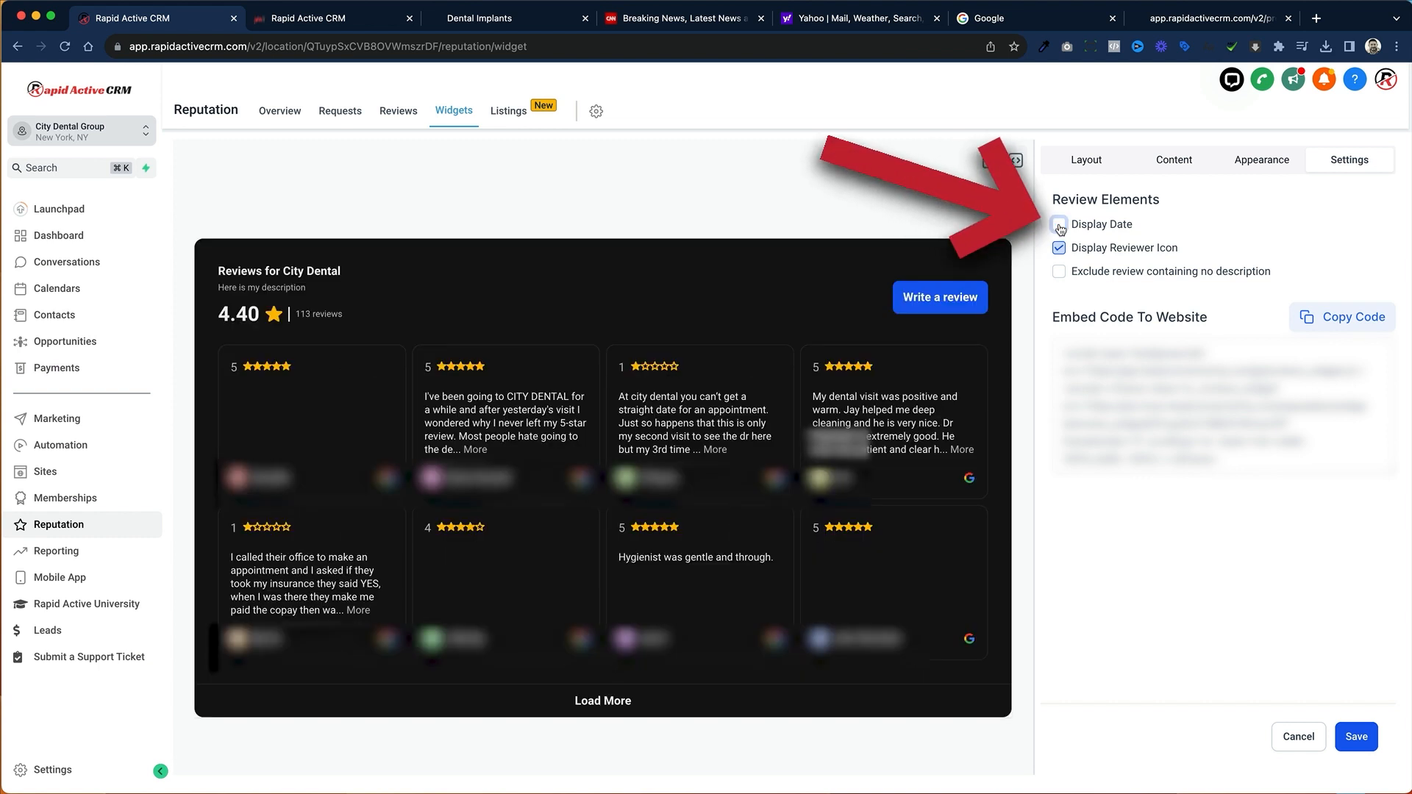
click(1060, 226)
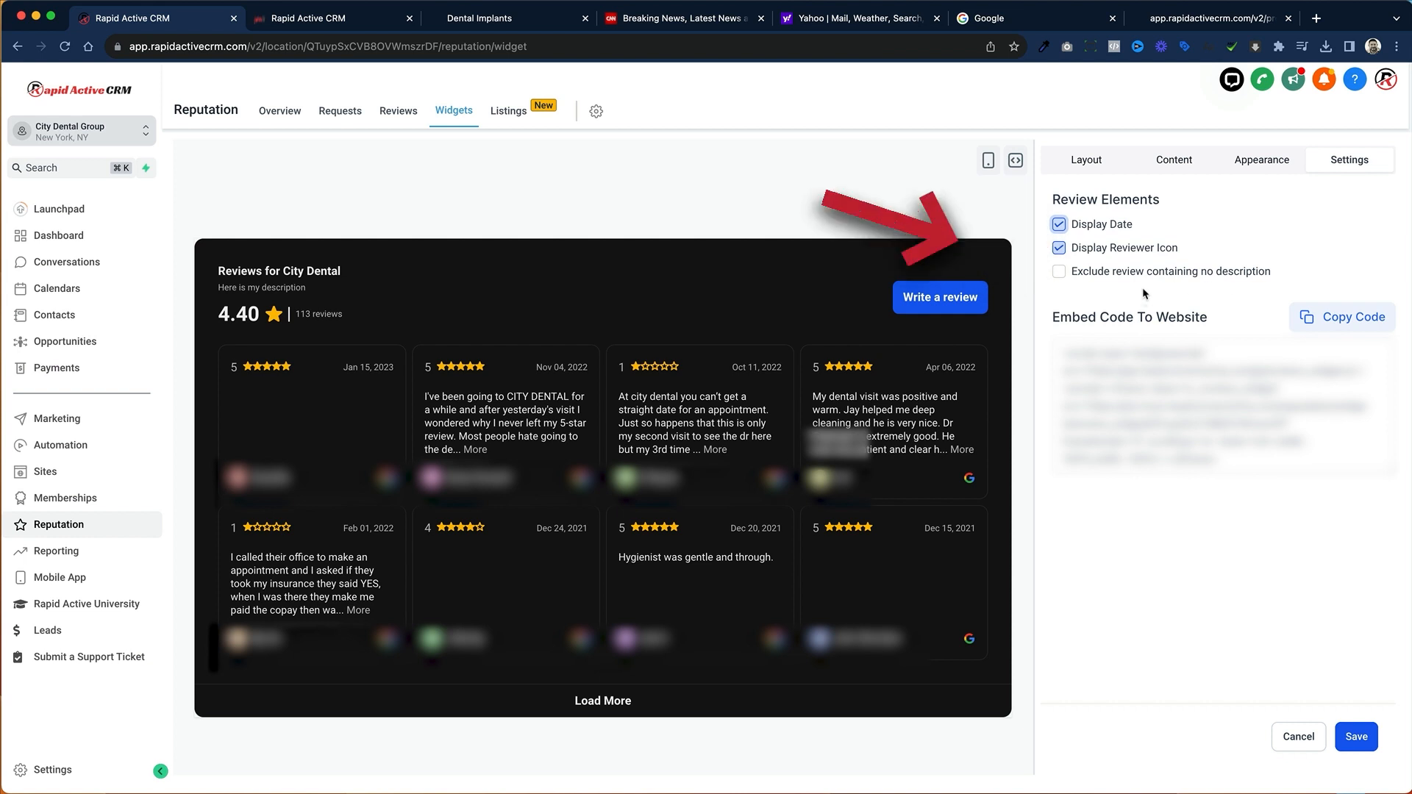
Step: Exclude reviews containing no description from the widget and copy its website embed code
click(1059, 274)
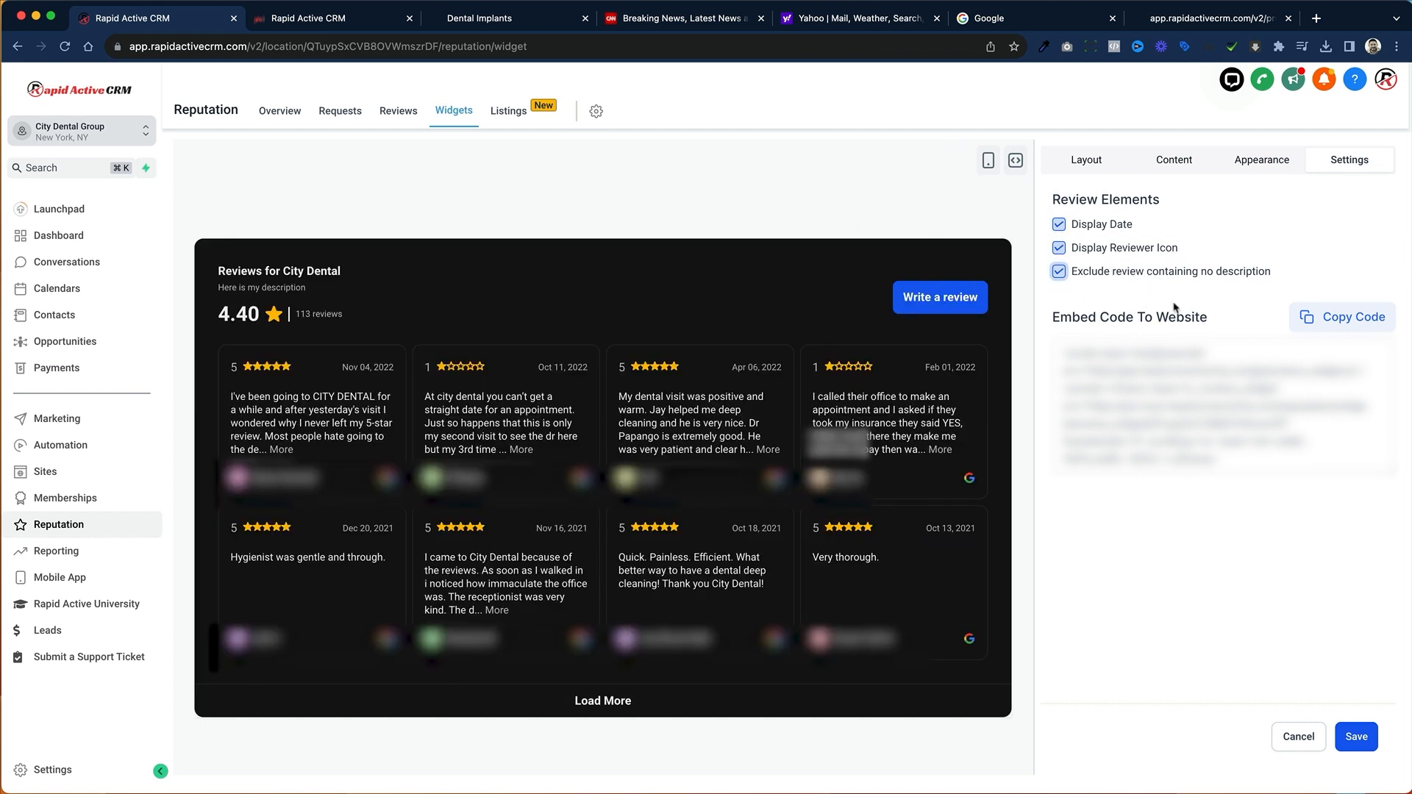
click(1343, 317)
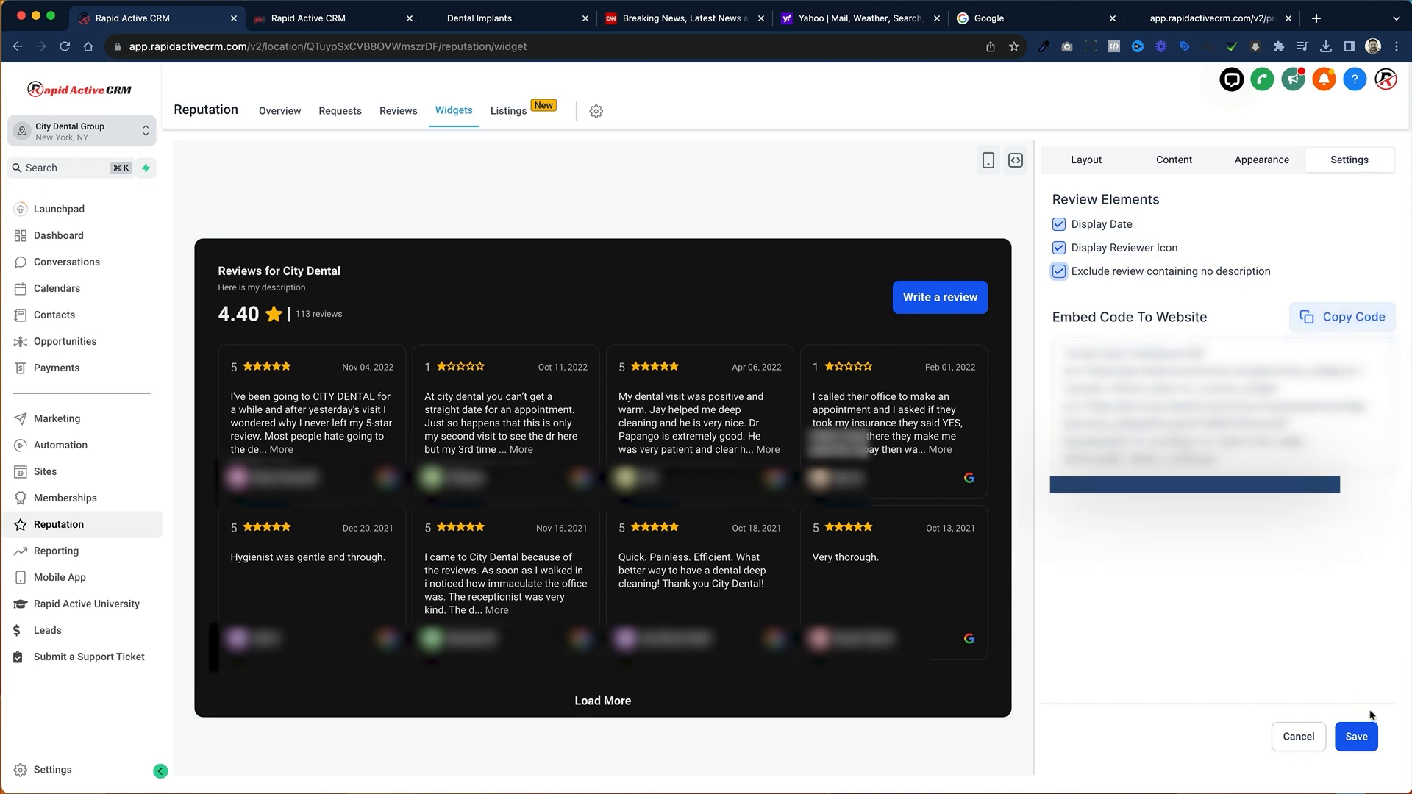
Step: Save the widget as "Dark Review Widget" and make it live
click(1357, 736)
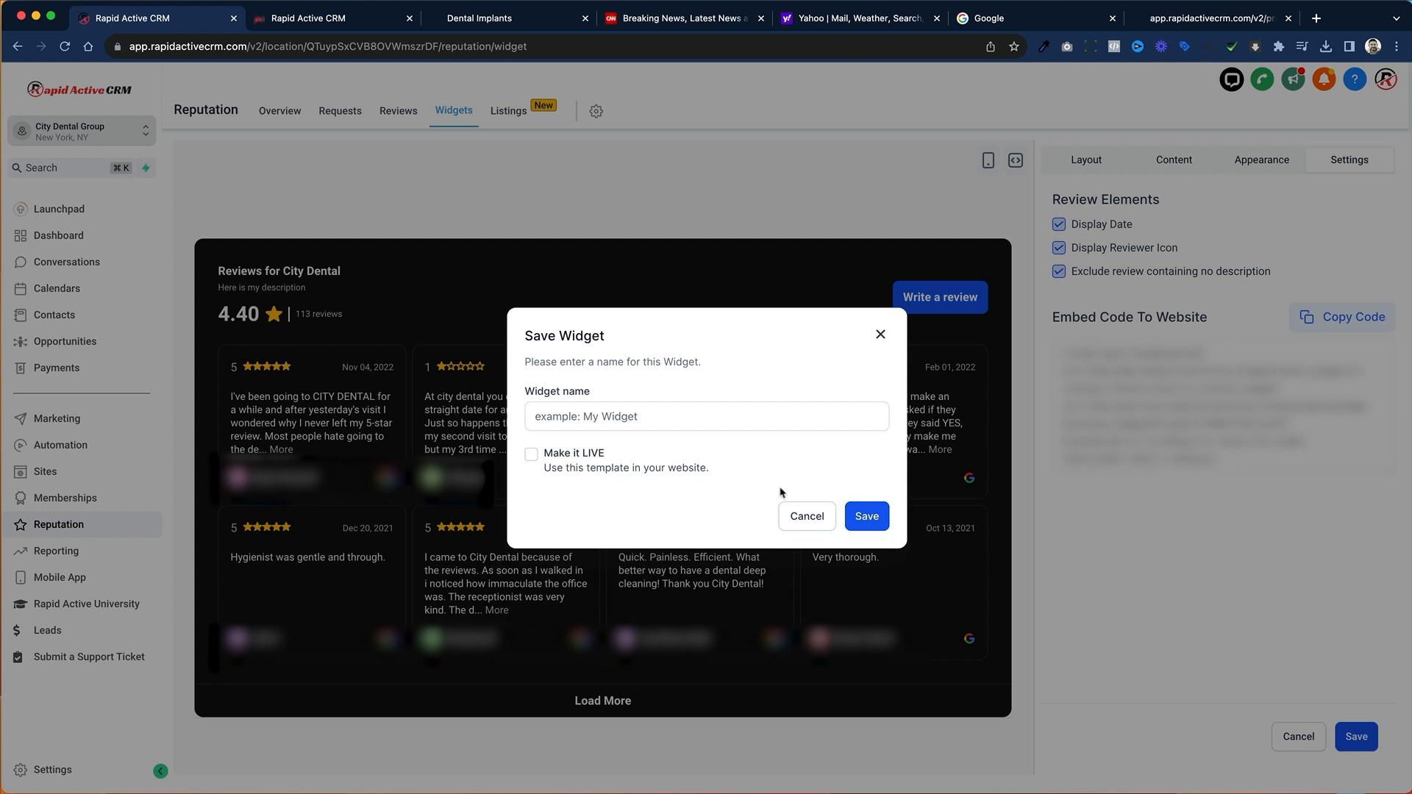
click(669, 415)
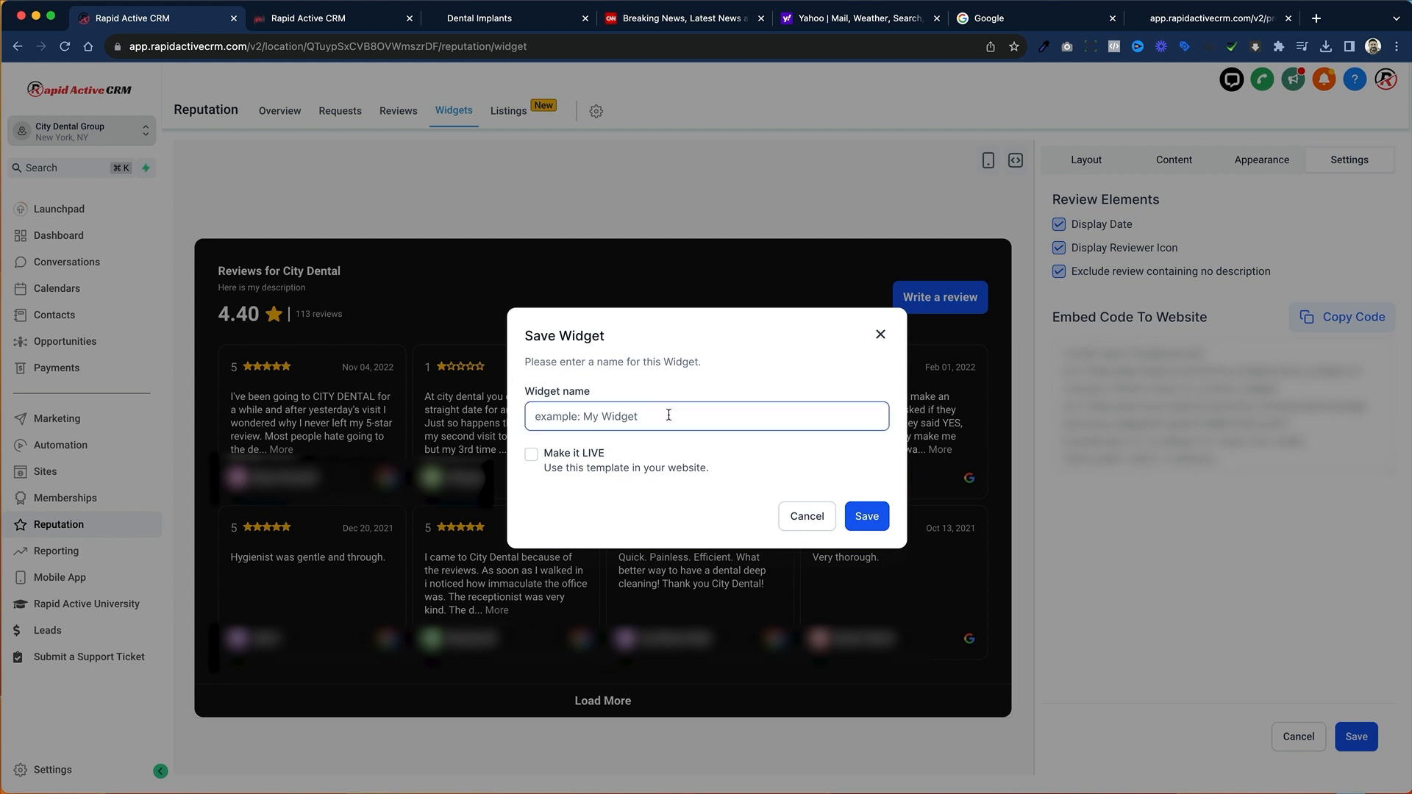
text(Dark Review)
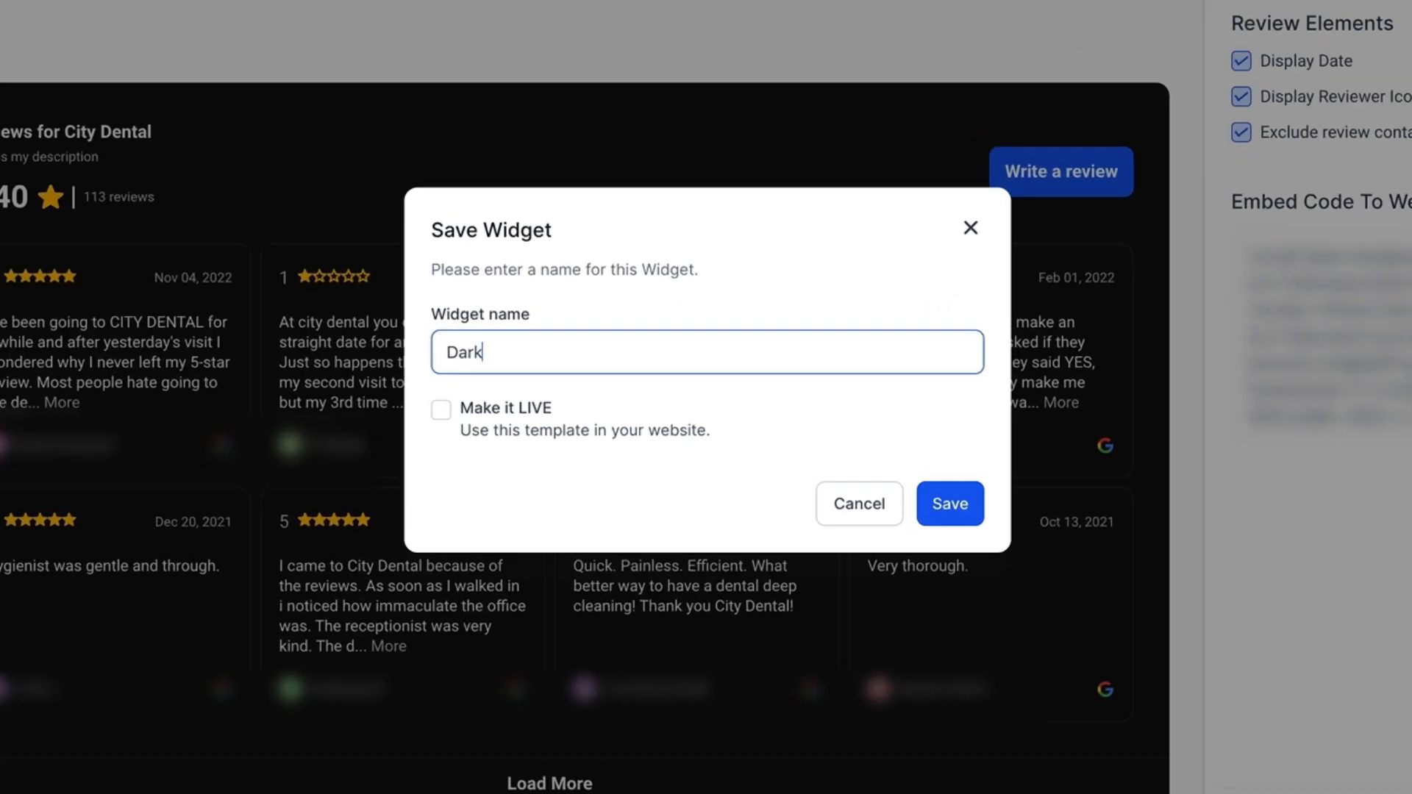
text( Widget)
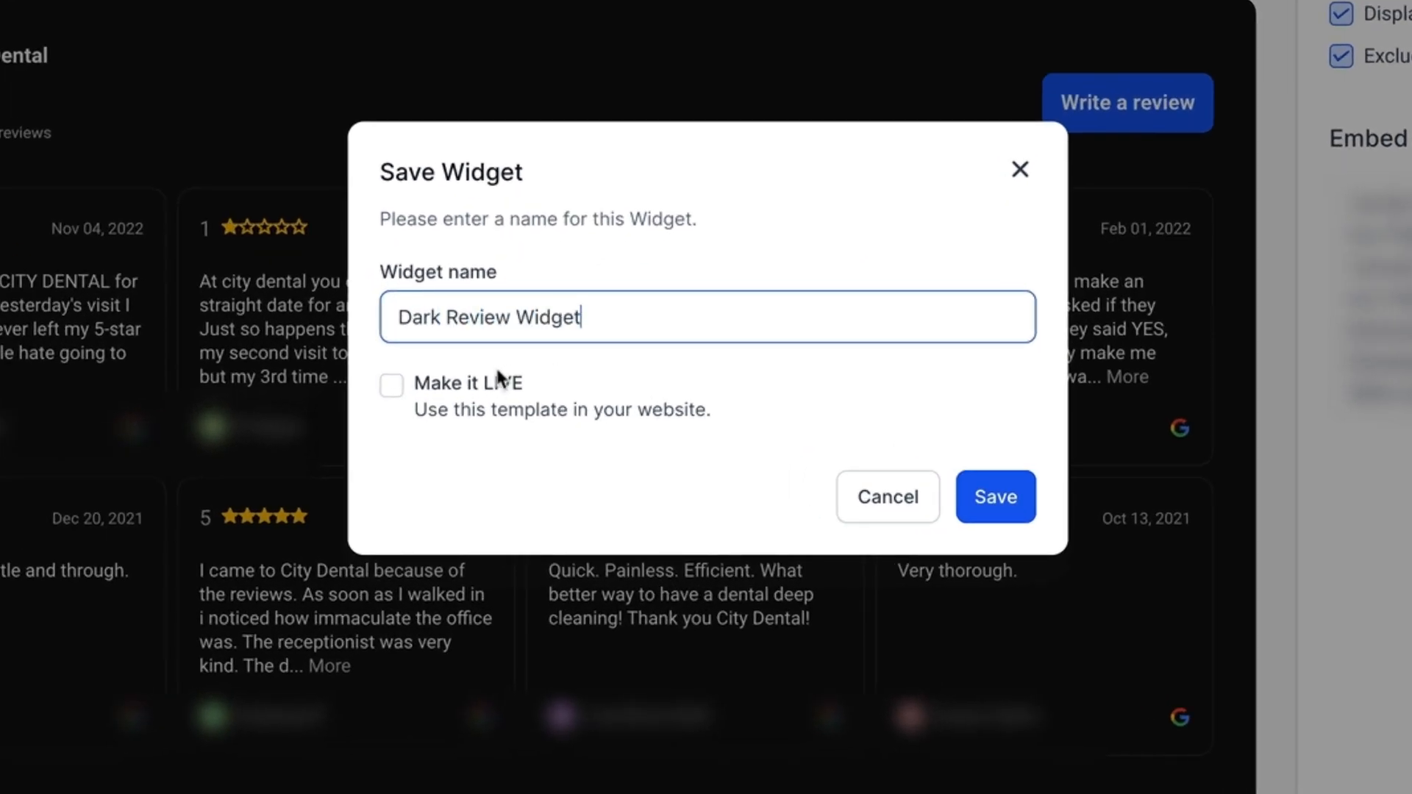
click(467, 382)
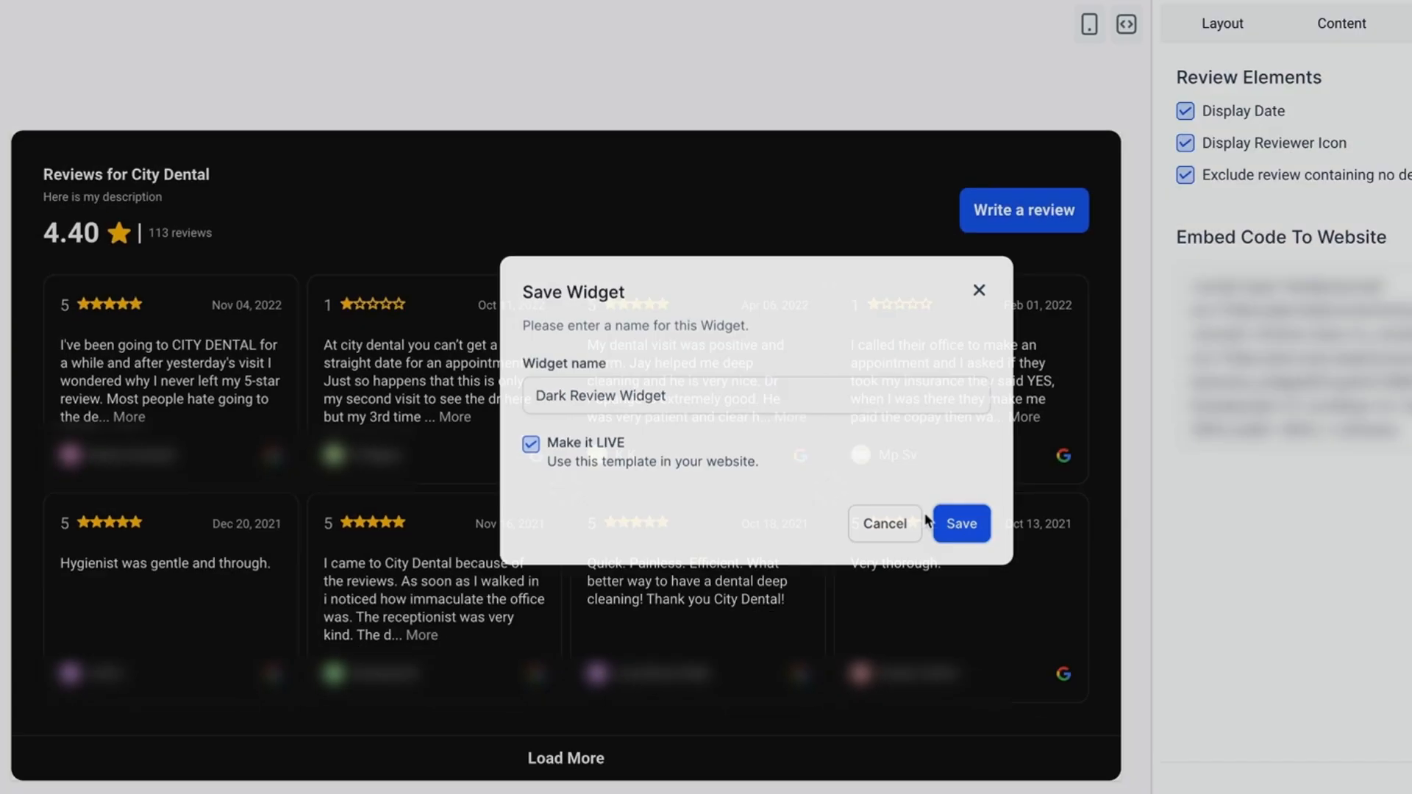
click(996, 496)
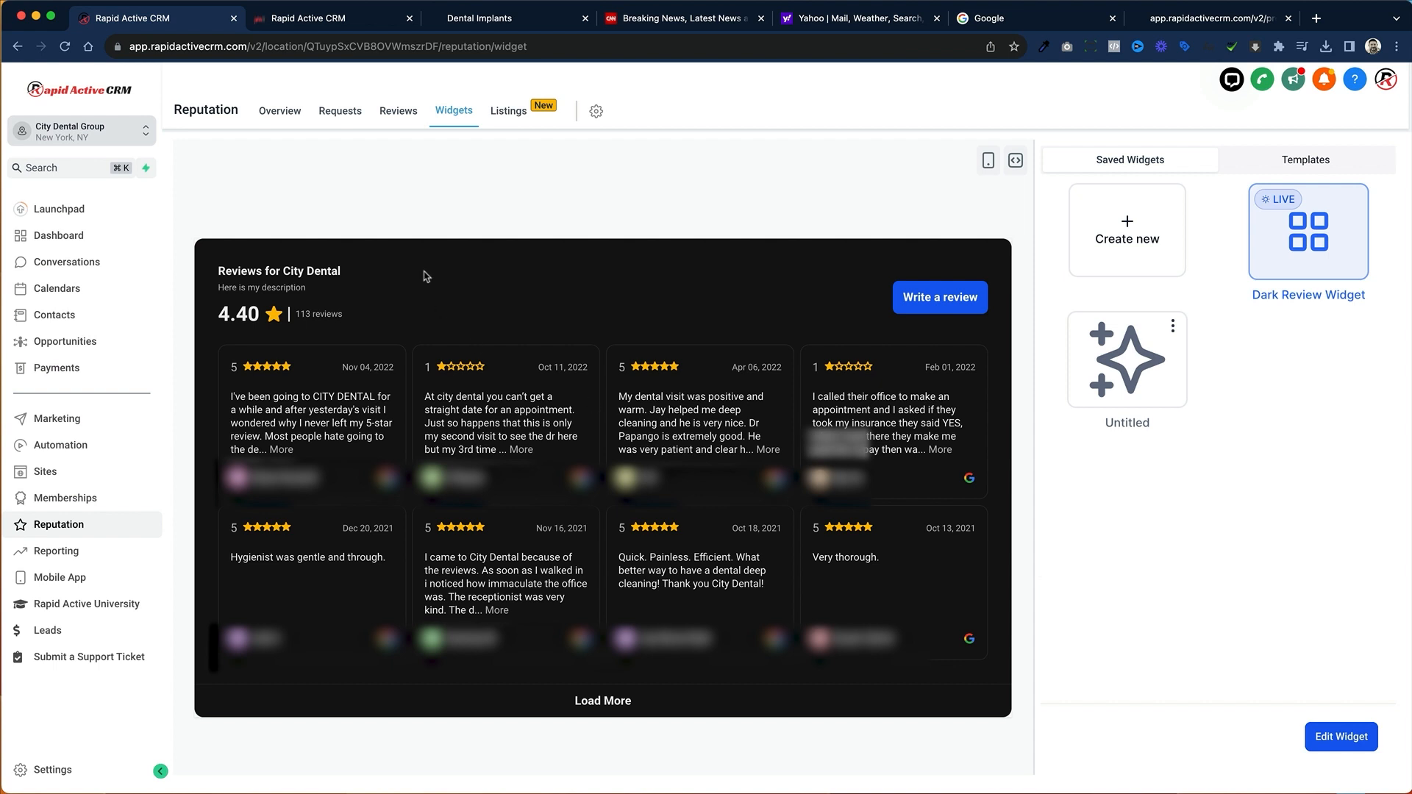
Step: In the page builder, add a Reviews element directly below the image slider on the Implants page and save the page
click(360, 20)
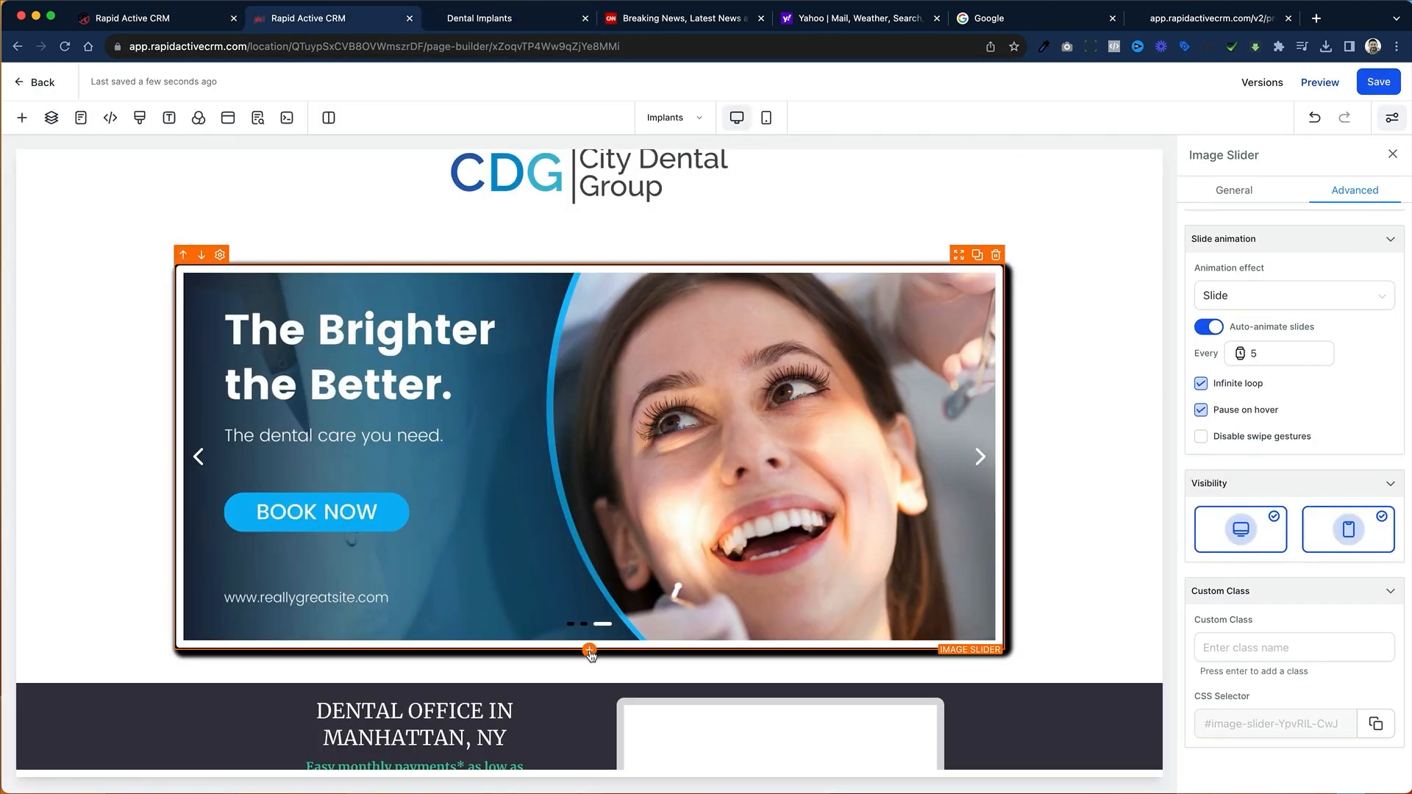
click(589, 652)
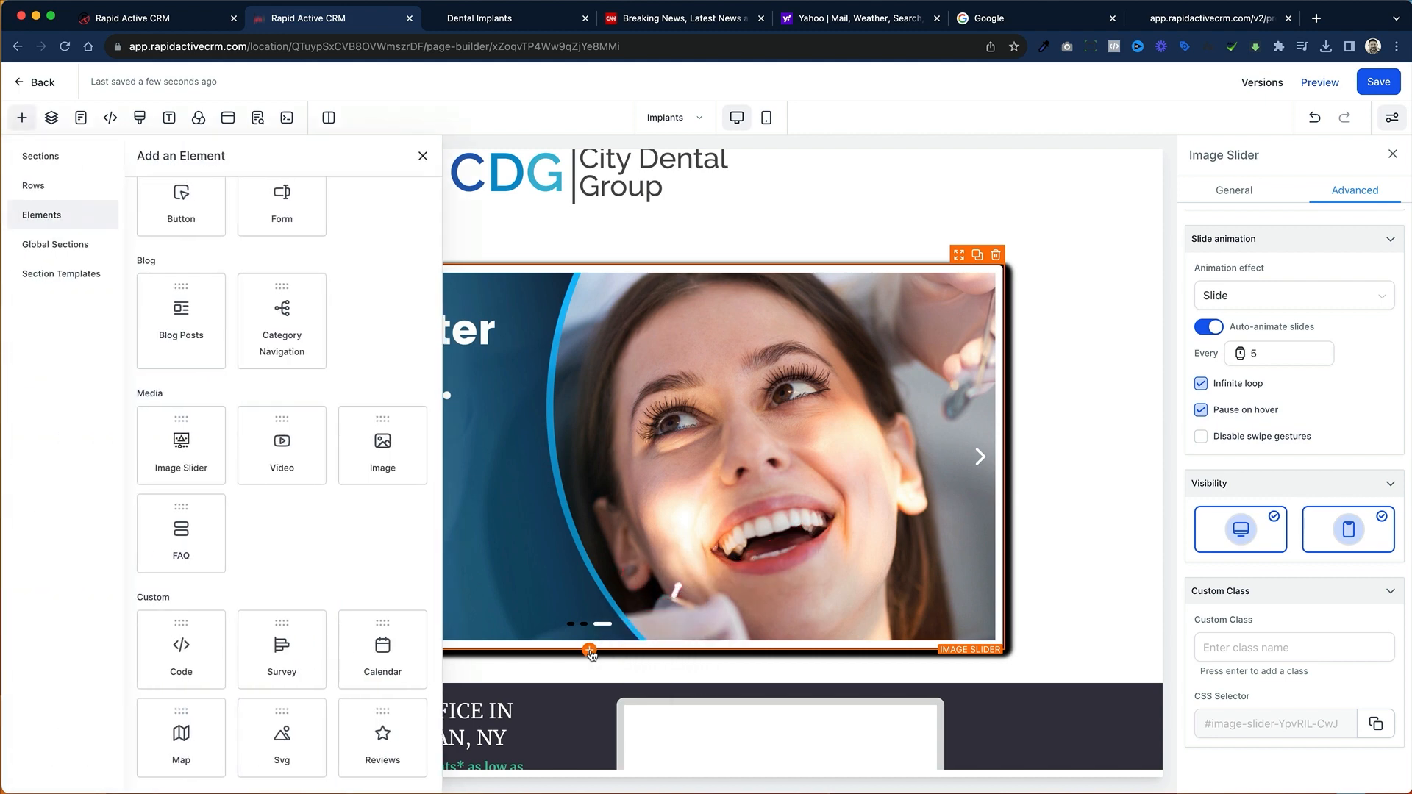
scroll(334, 505, down, 6)
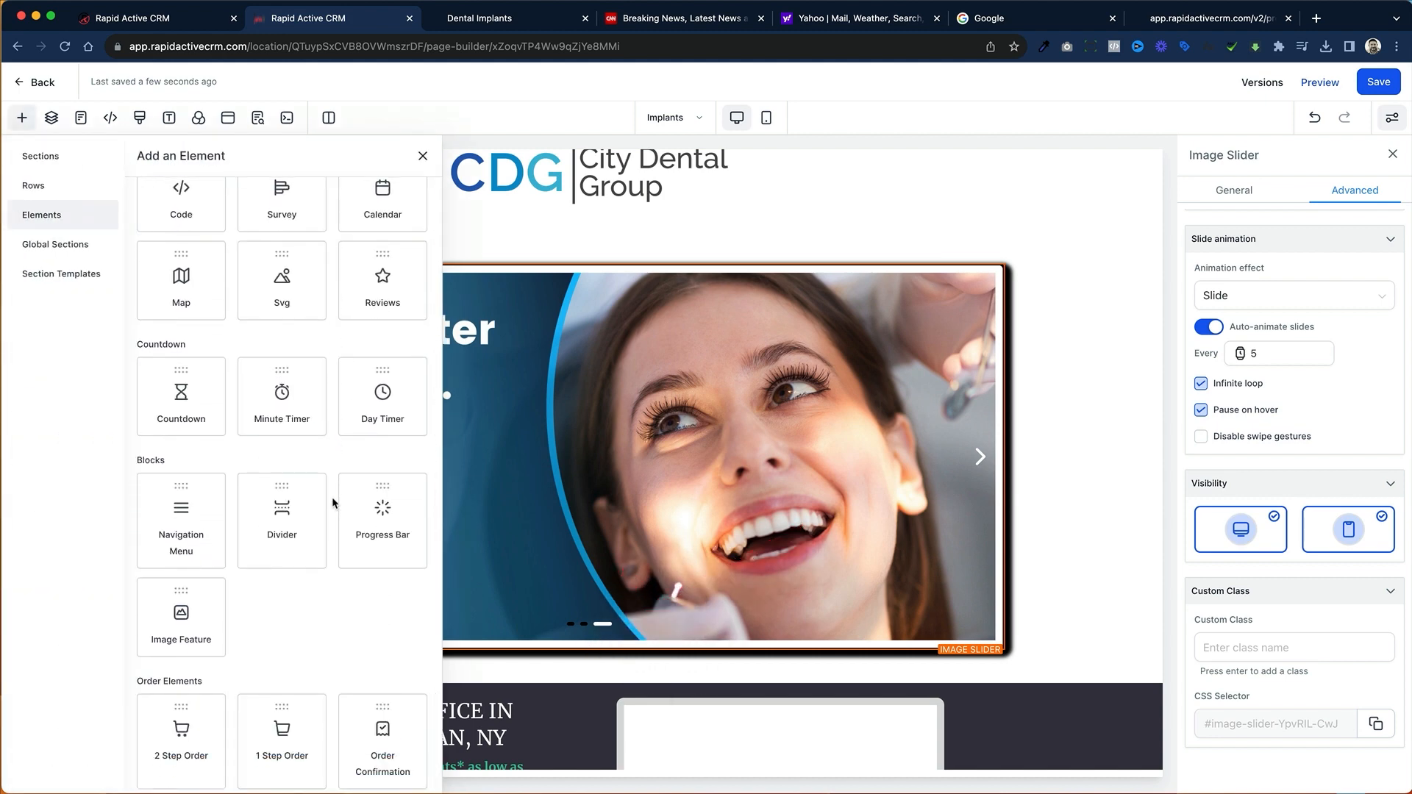
drag(383, 279, 718, 722)
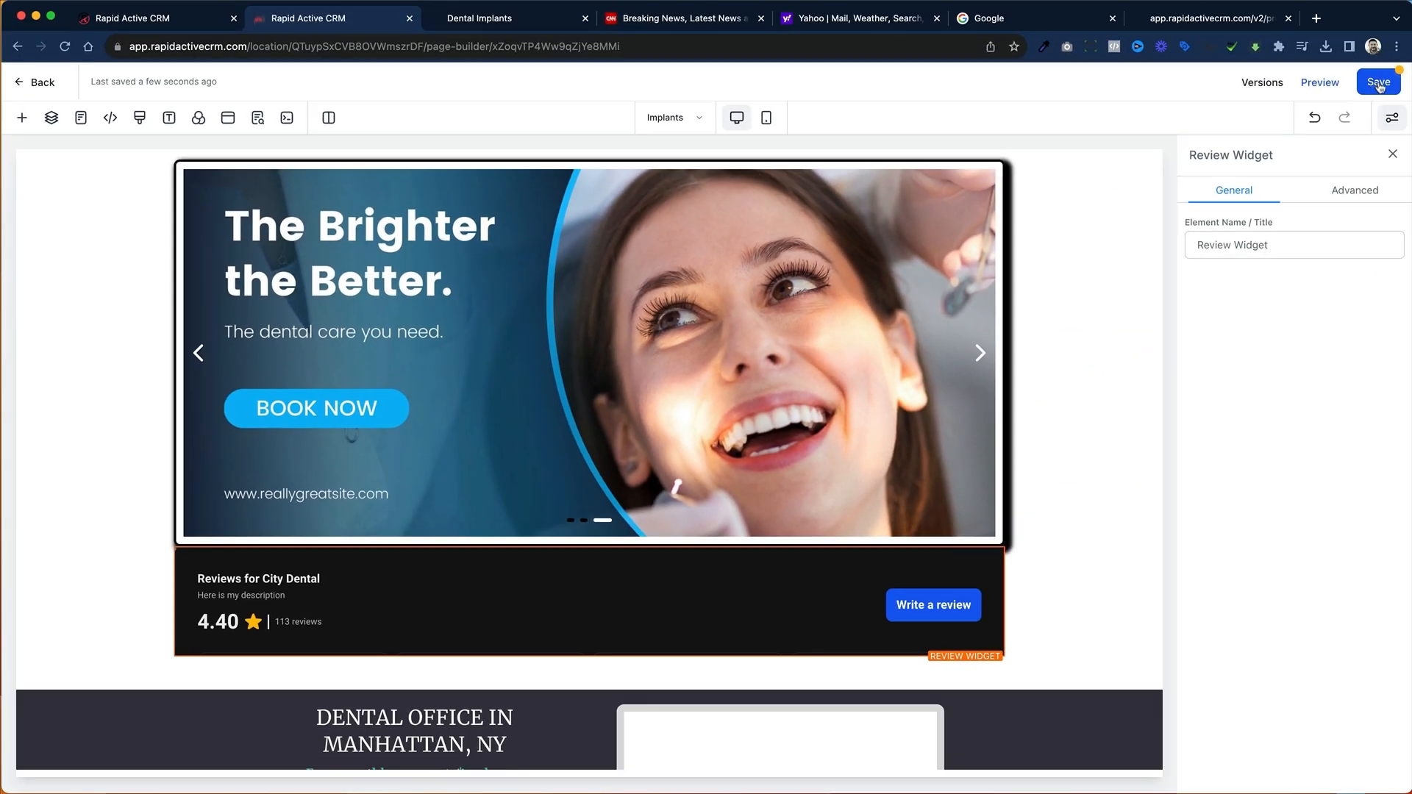
click(1380, 86)
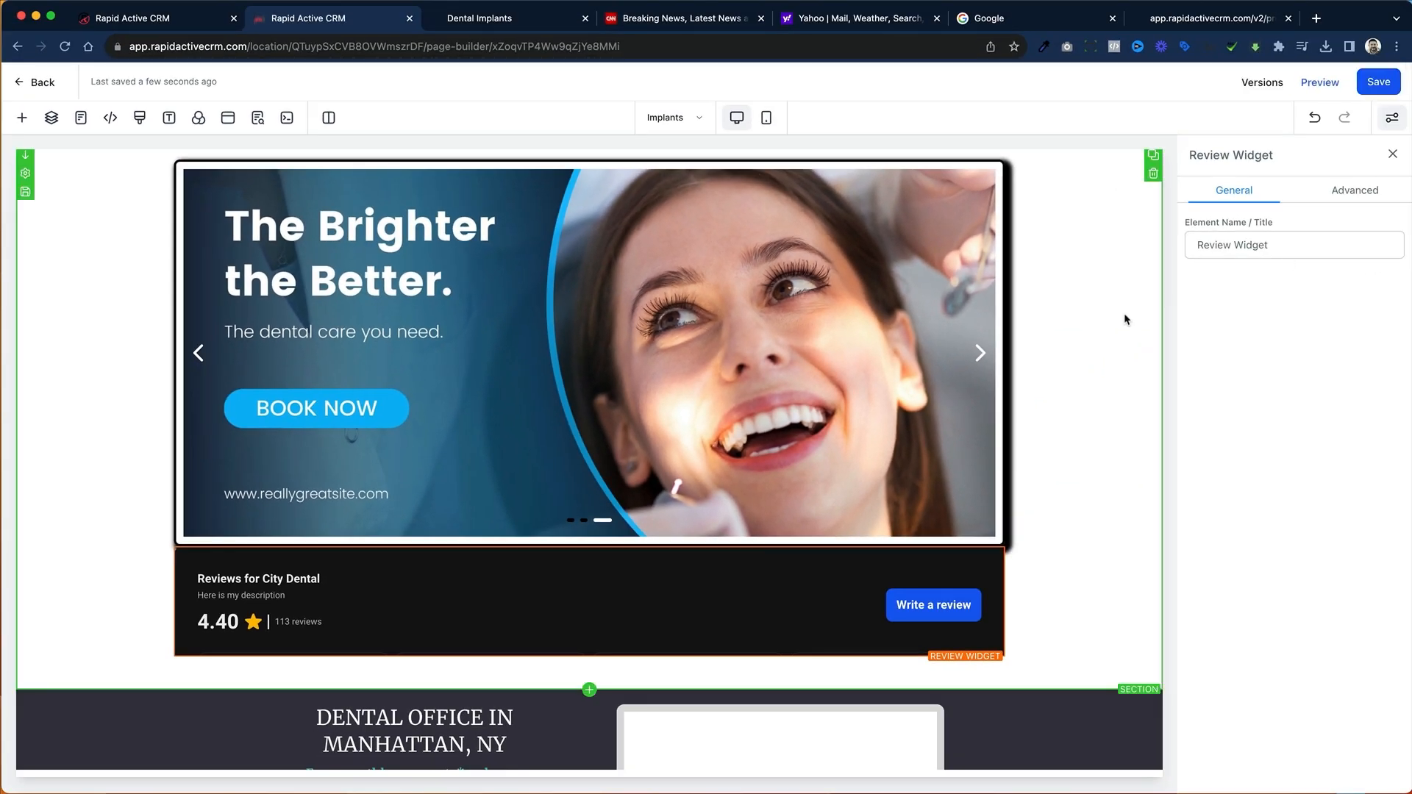
Step: Preview the Implants page, load more reviews in the embedded widget, look through them, and return to the page builder
click(1320, 82)
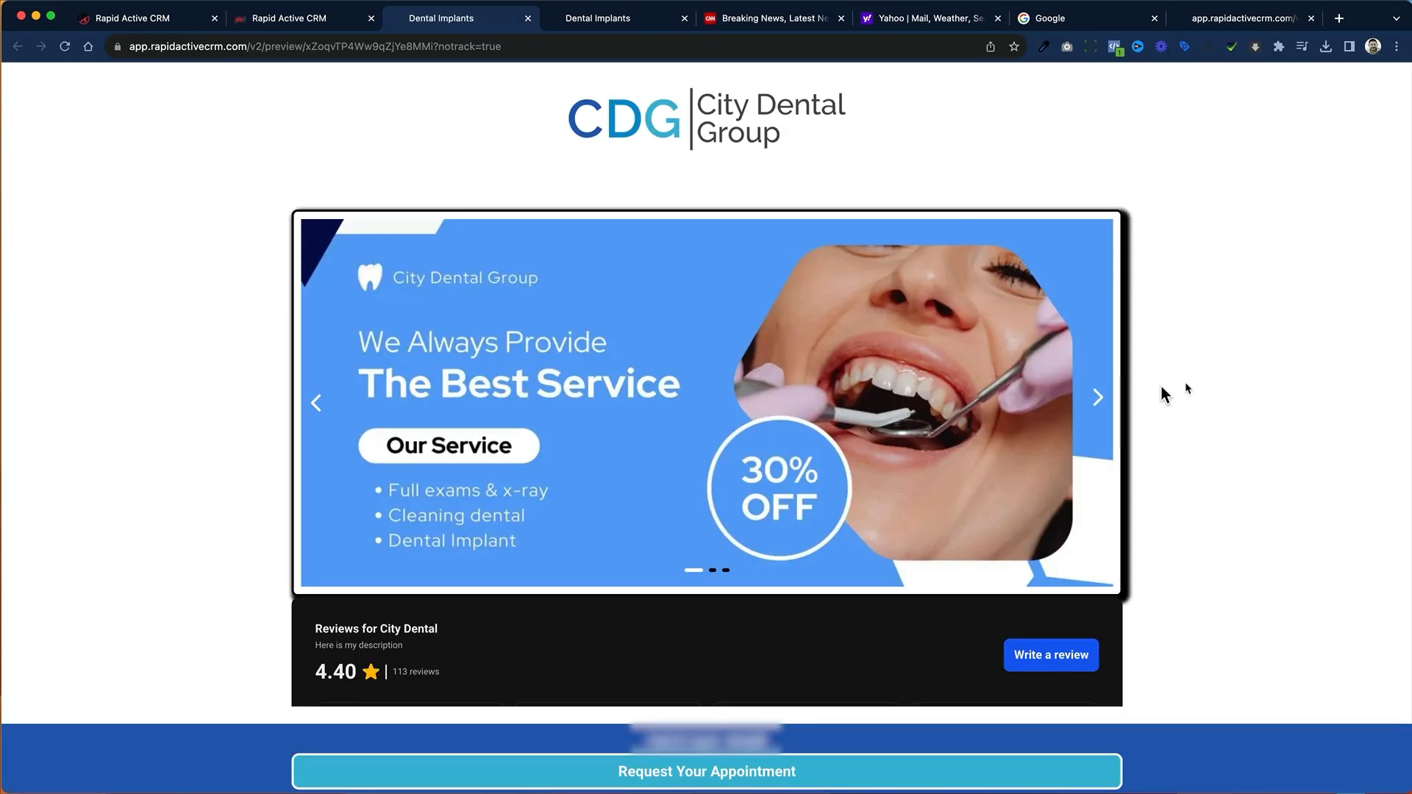
scroll(1167, 395, down, 6)
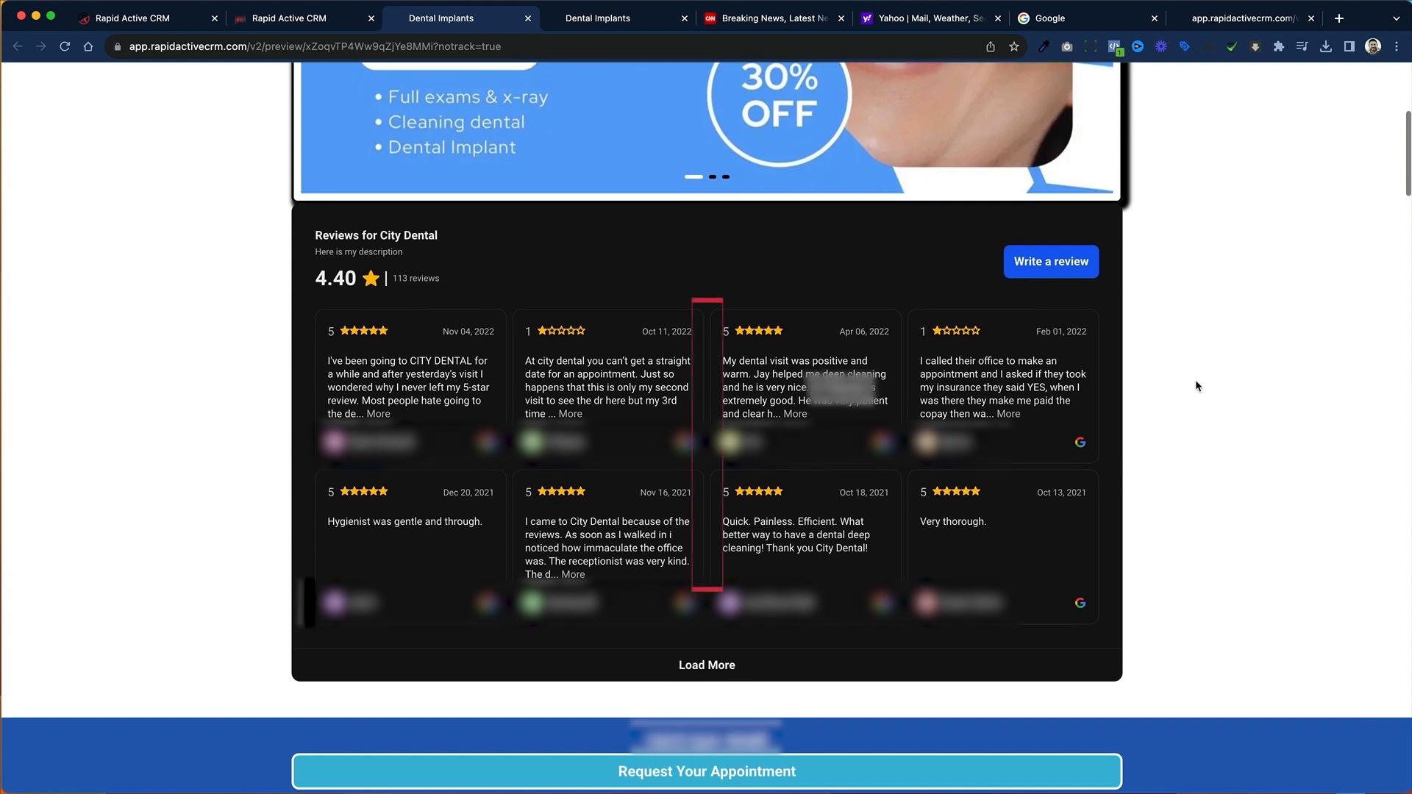
click(713, 668)
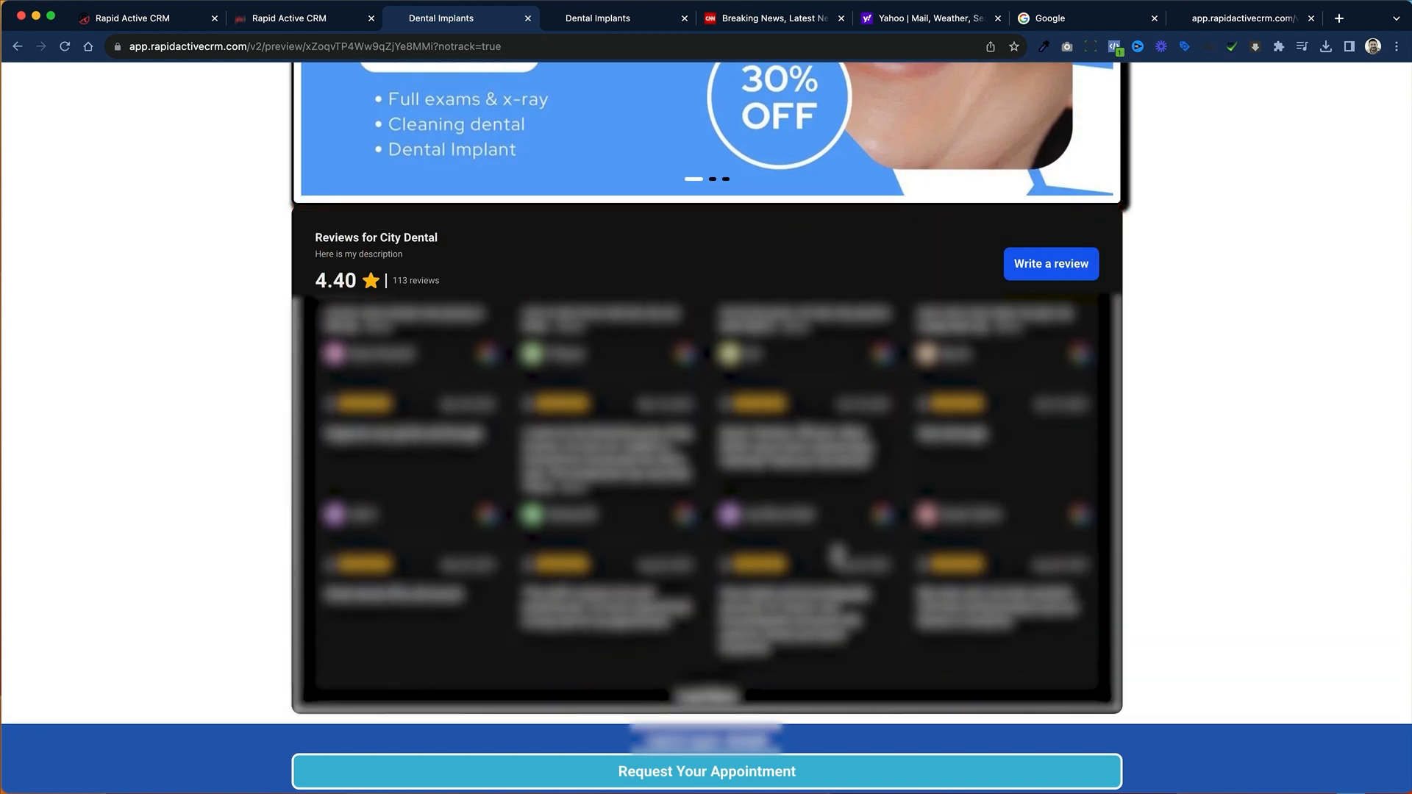
scroll(837, 560, up, 3)
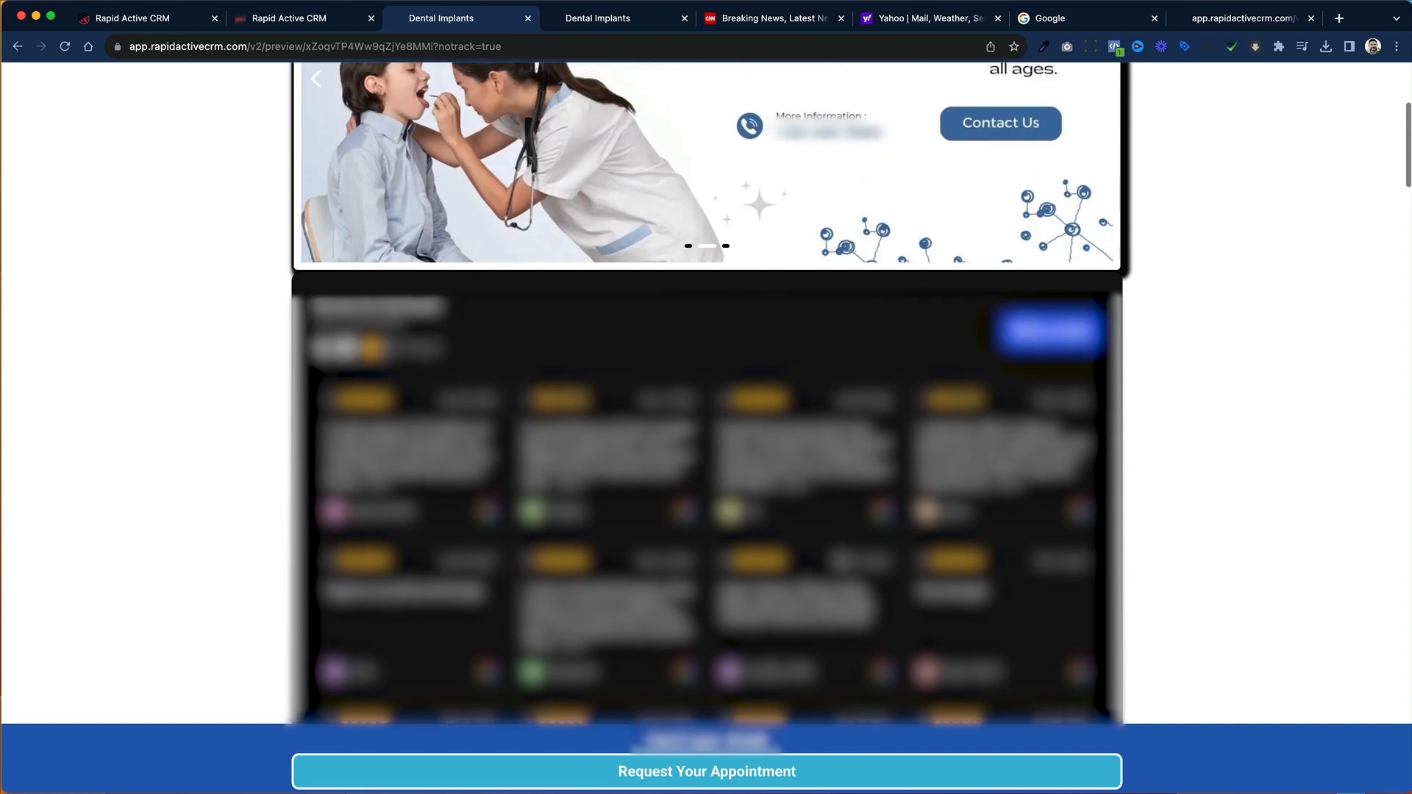
scroll(841, 561, up, 5)
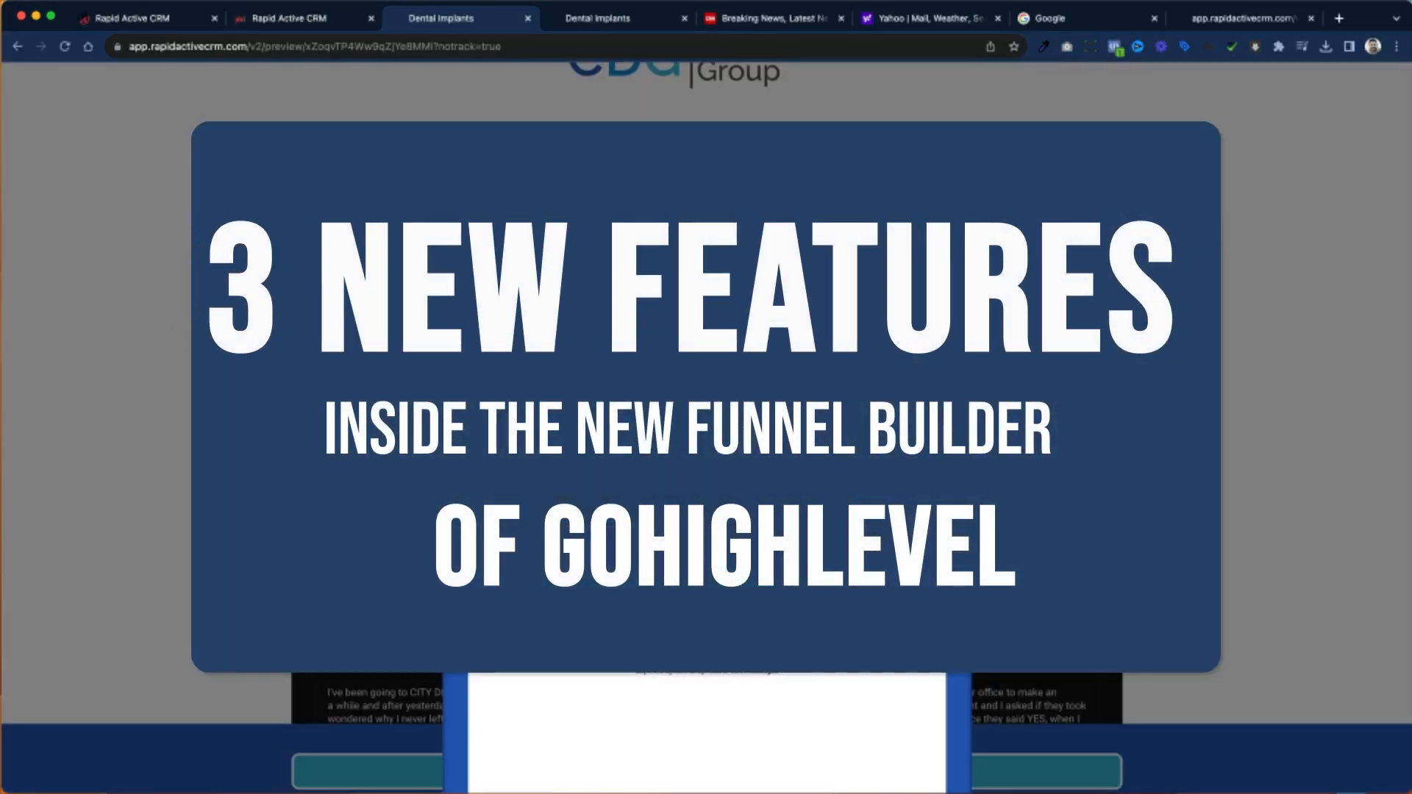
click(294, 17)
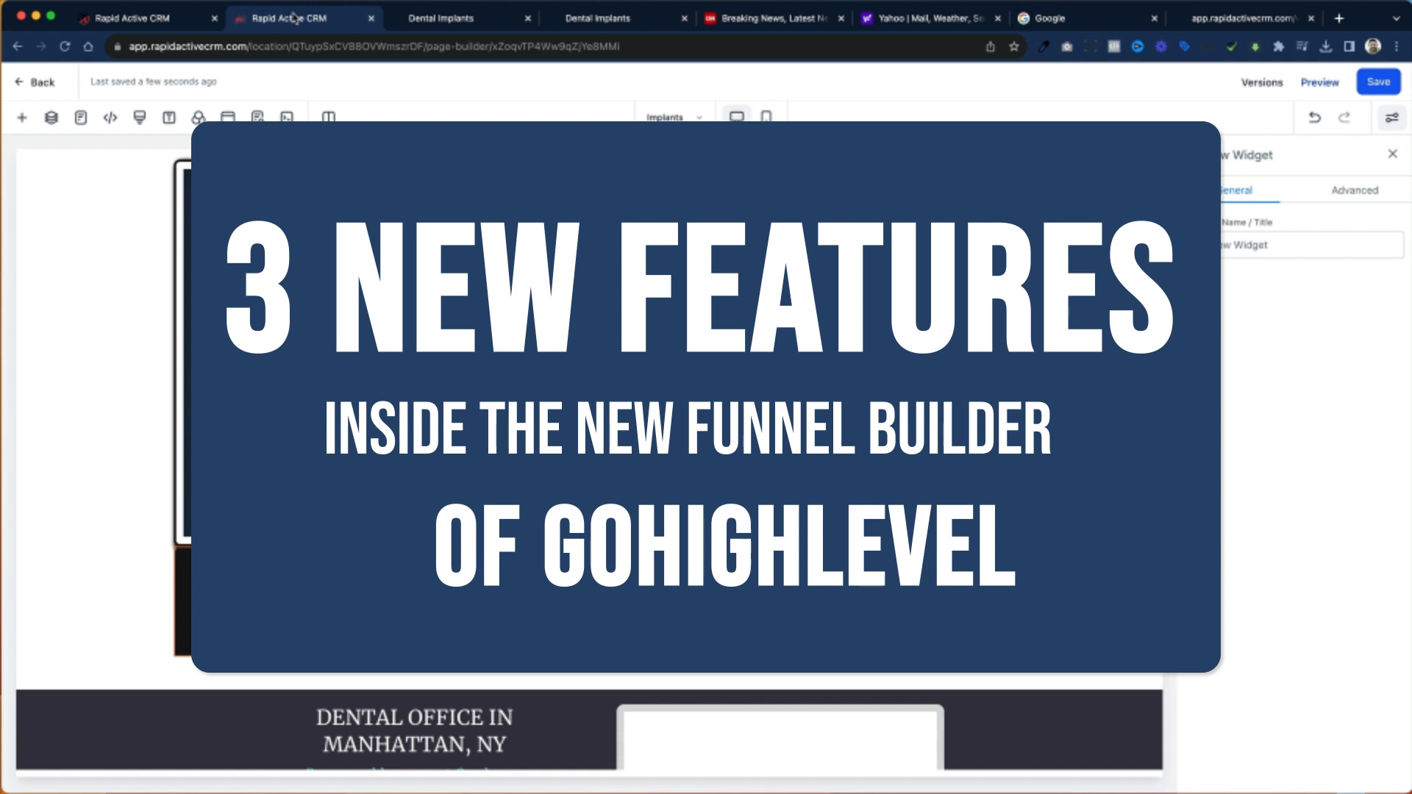